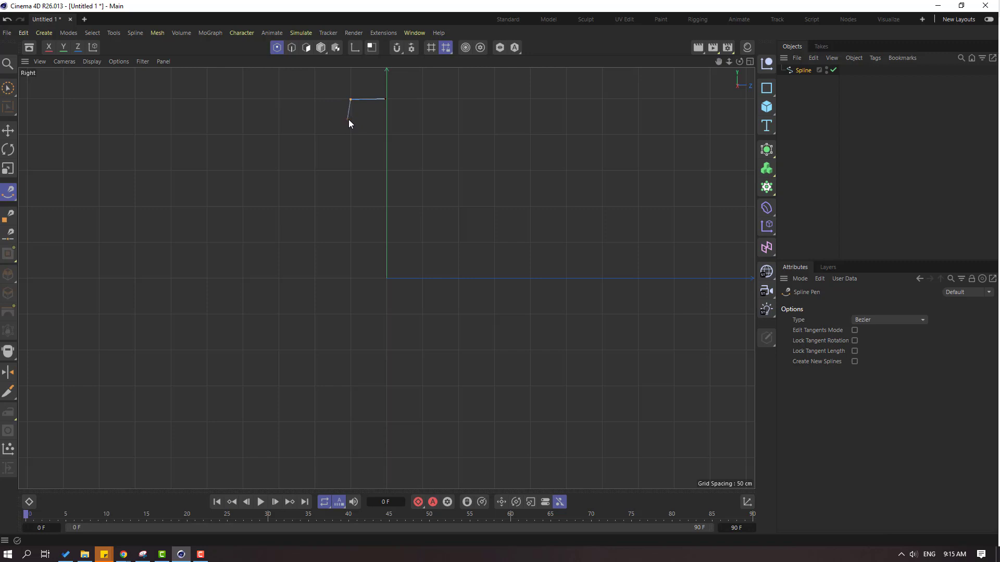
Step: Finish the bottle's half-profile with the Spline Pen through the neck, shoulder, straight body and angled base, ending the bottom edge past the vertical axis
click(314, 171)
click(333, 339)
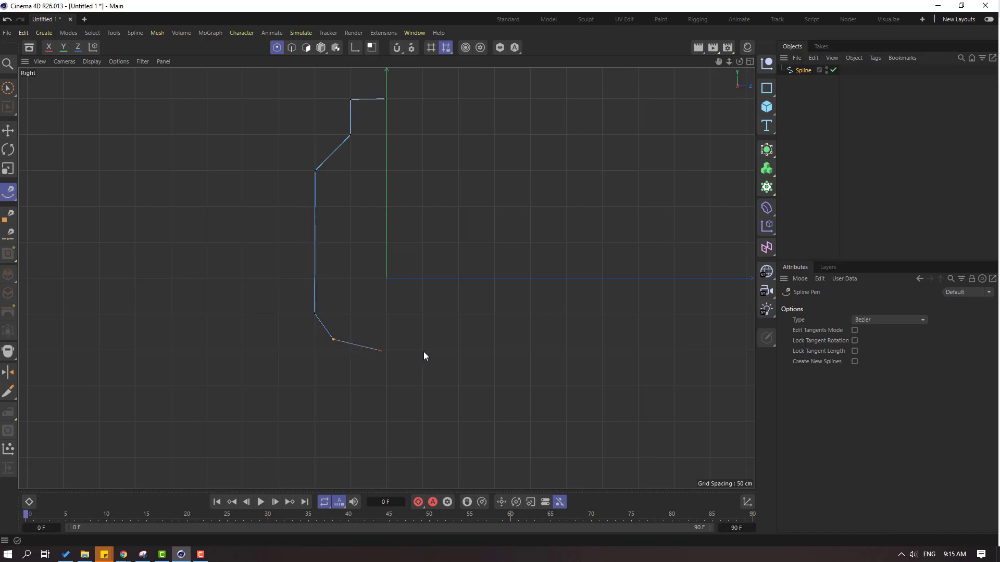
click(457, 341)
click(10, 133)
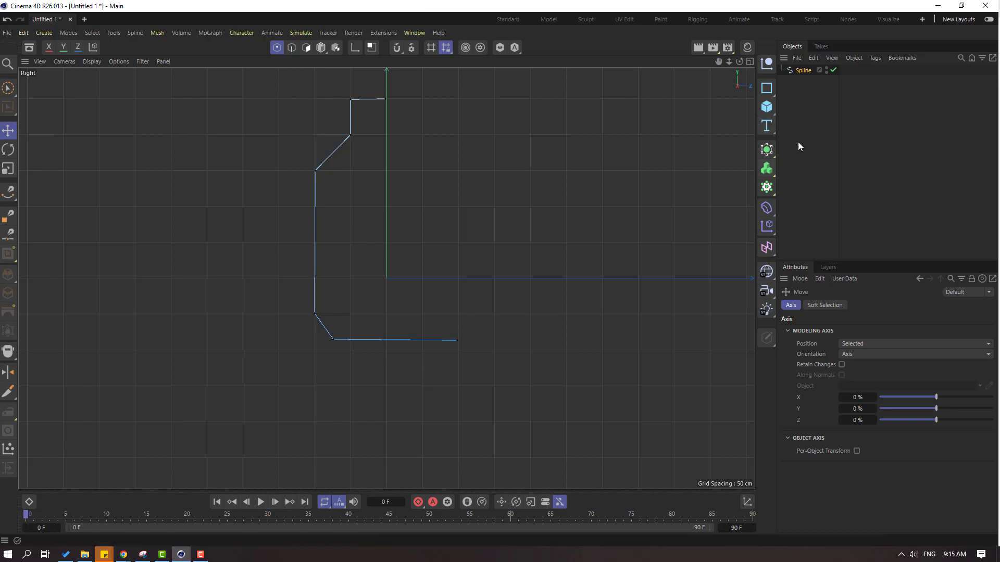
Step: Add a Lathe generator and make the profile spline its child to revolve the bottle body
drag(767, 150, 874, 199)
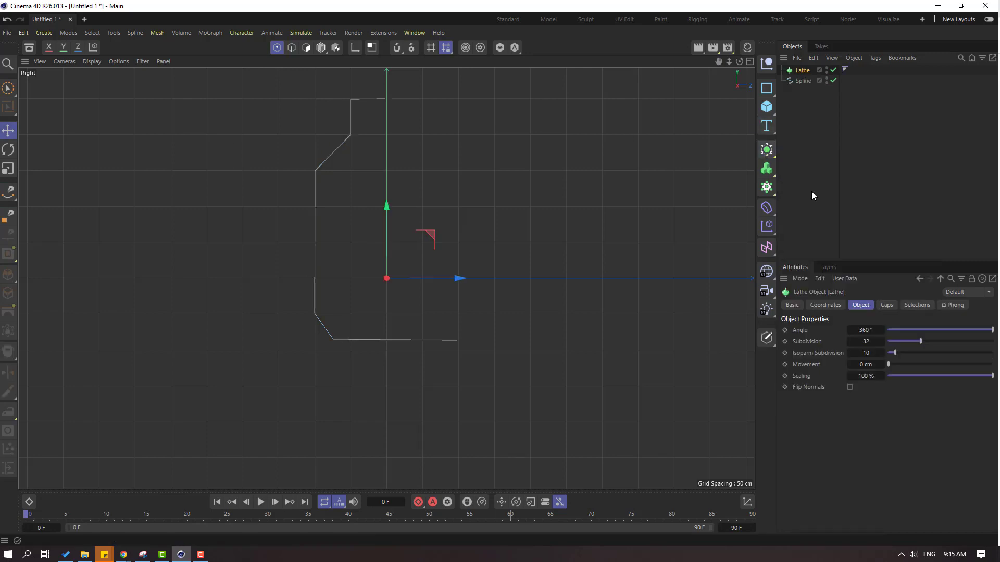
click(802, 82)
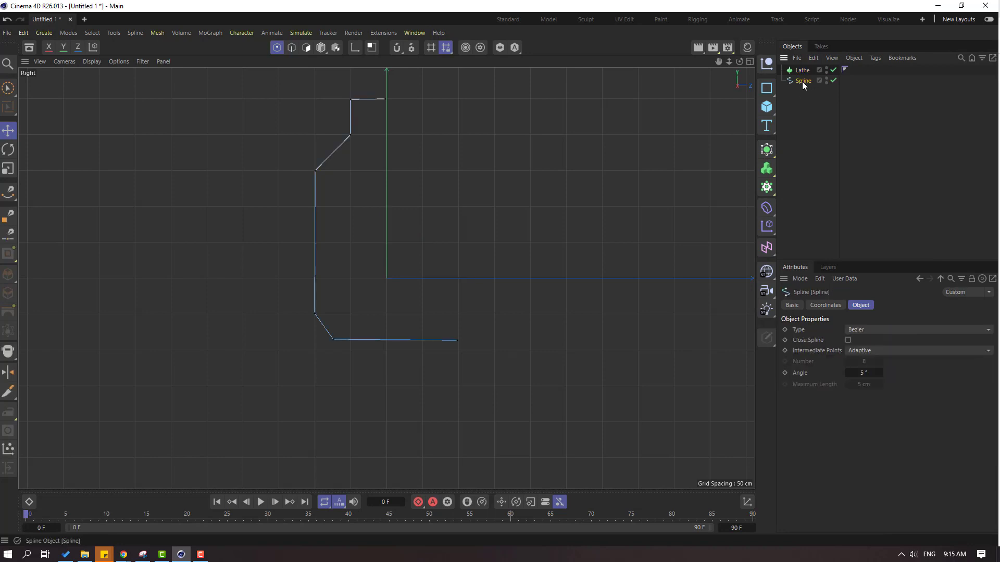
drag(802, 68, 802, 68)
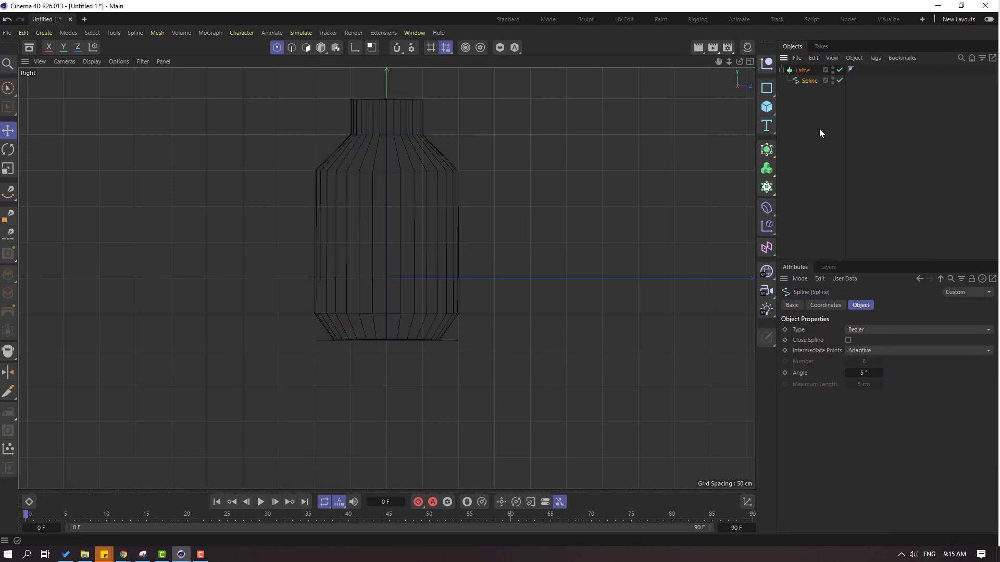
Step: In the perspective view, move the spline's bottom end point inward along Z to the central axis so the base closes
click(750, 61)
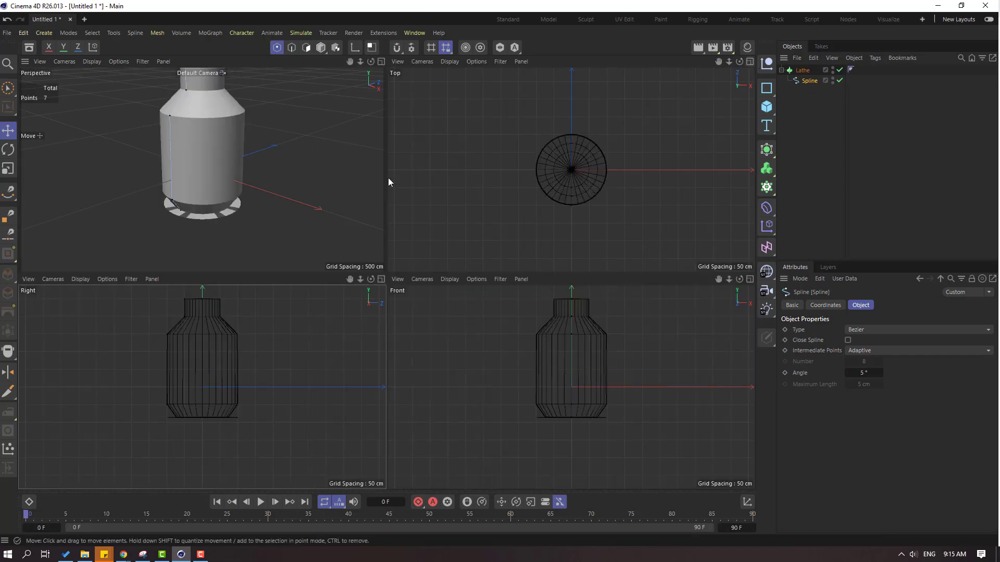
middle_click(302, 134)
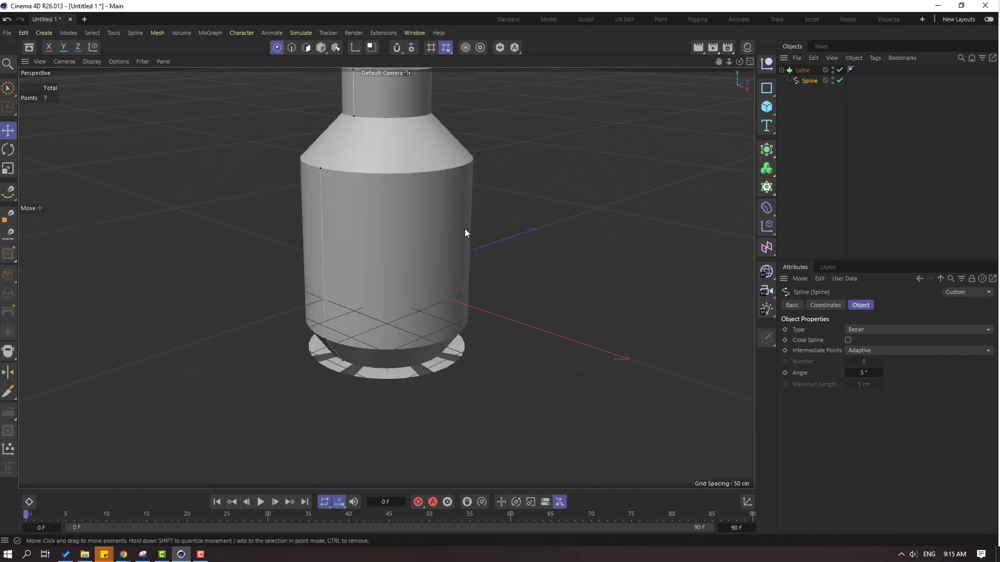
alt+drag(465, 233, 750, 164)
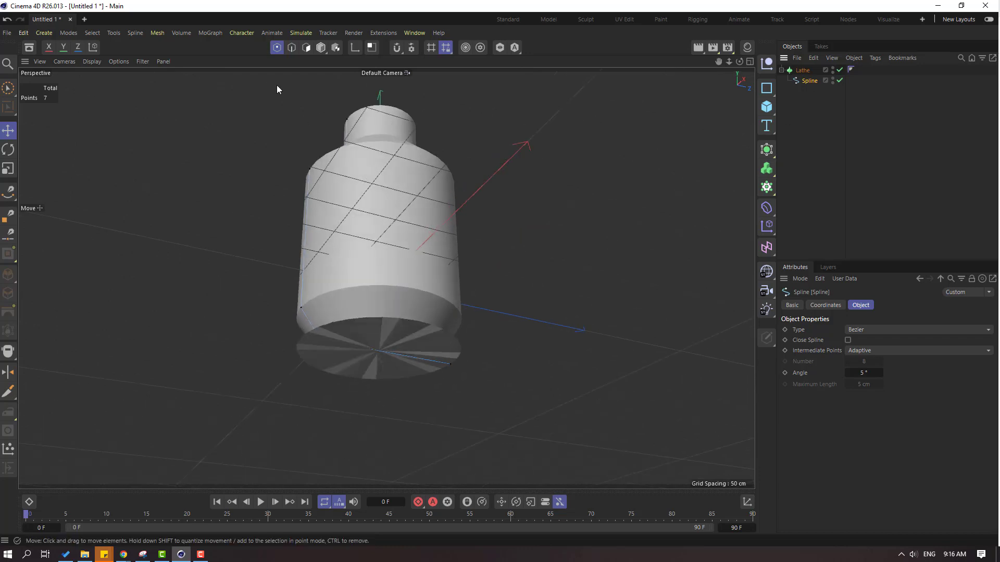
scroll(443, 388, up, 2)
alt+drag(433, 371, 381, 333)
scroll(372, 364, up, 4)
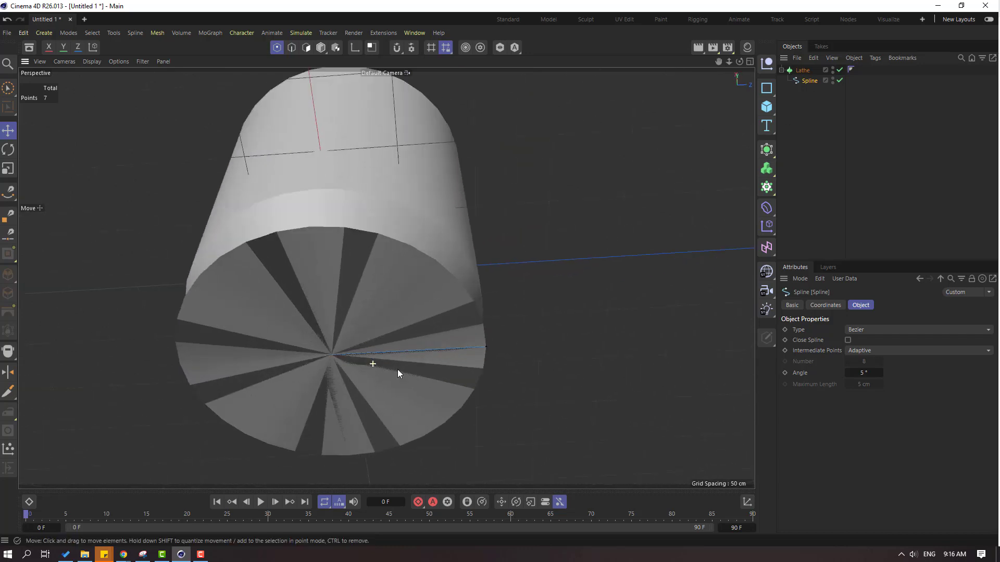
click(484, 348)
alt+drag(323, 248, 432, 284)
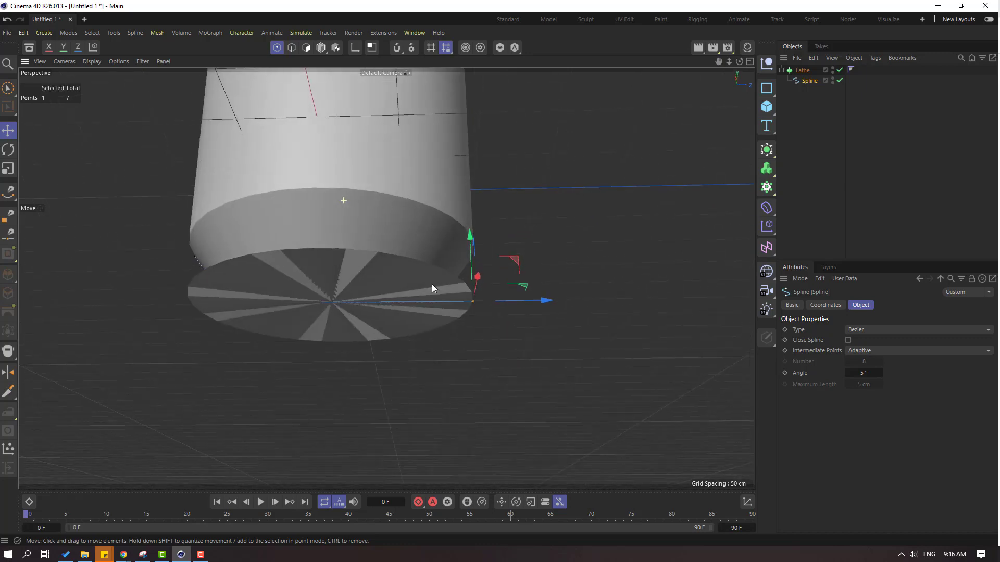
drag(538, 306, 398, 291)
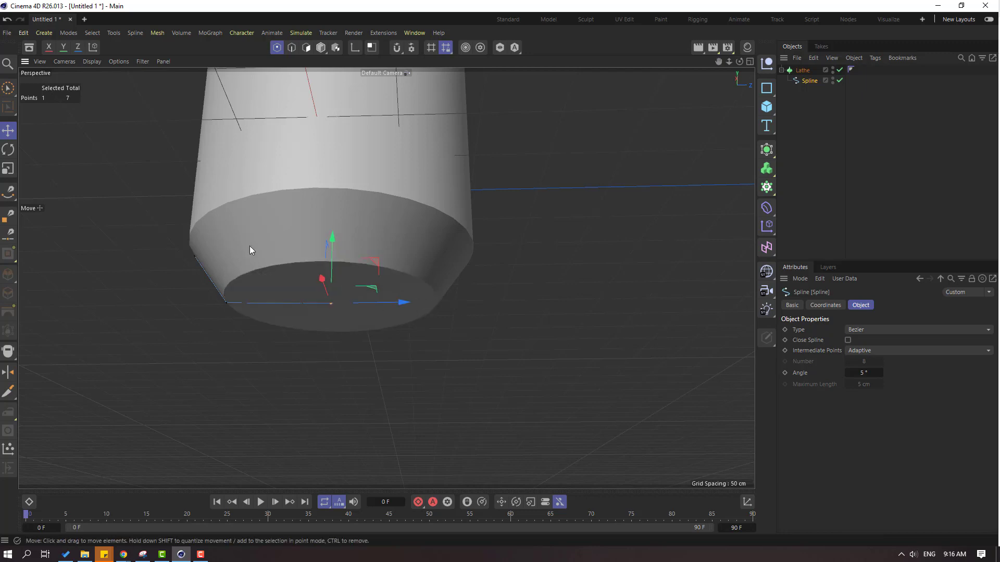
Step: Chamfer the spline point at the lower end of the straight body with a radius of about 10 cm
alt+drag(249, 245, 490, 198)
alt+middle_drag(490, 198, 430, 319)
scroll(452, 296, down, 3)
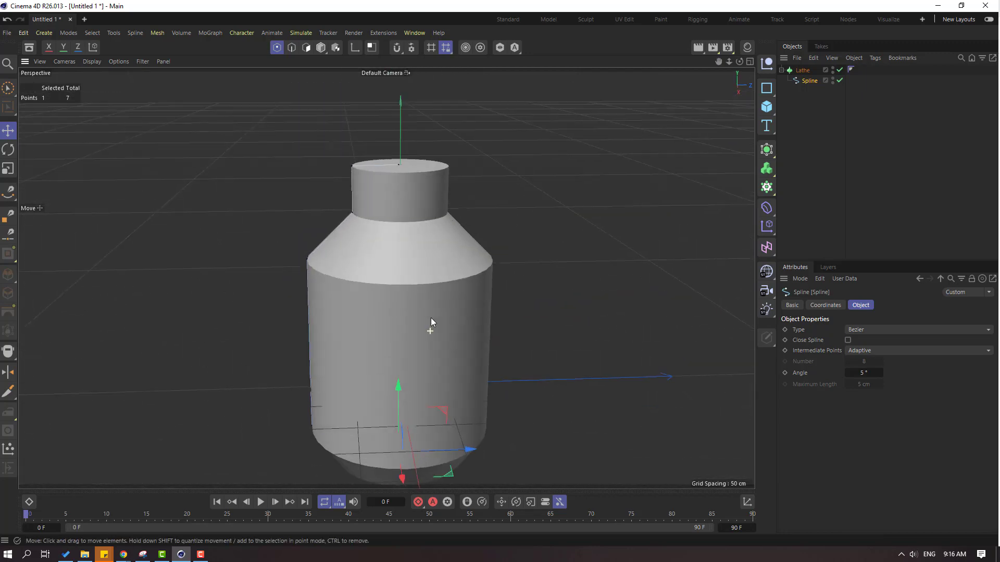
alt+drag(430, 320, 395, 302)
alt+middle_drag(395, 299, 379, 240)
scroll(348, 313, up, 4)
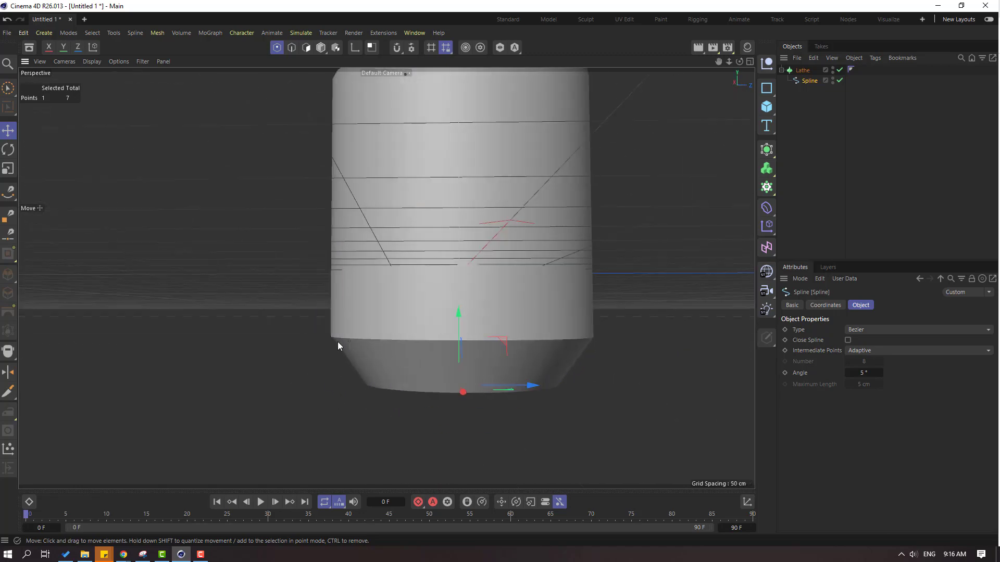
click(329, 339)
alt+drag(273, 359, 290, 338)
right_click(290, 339)
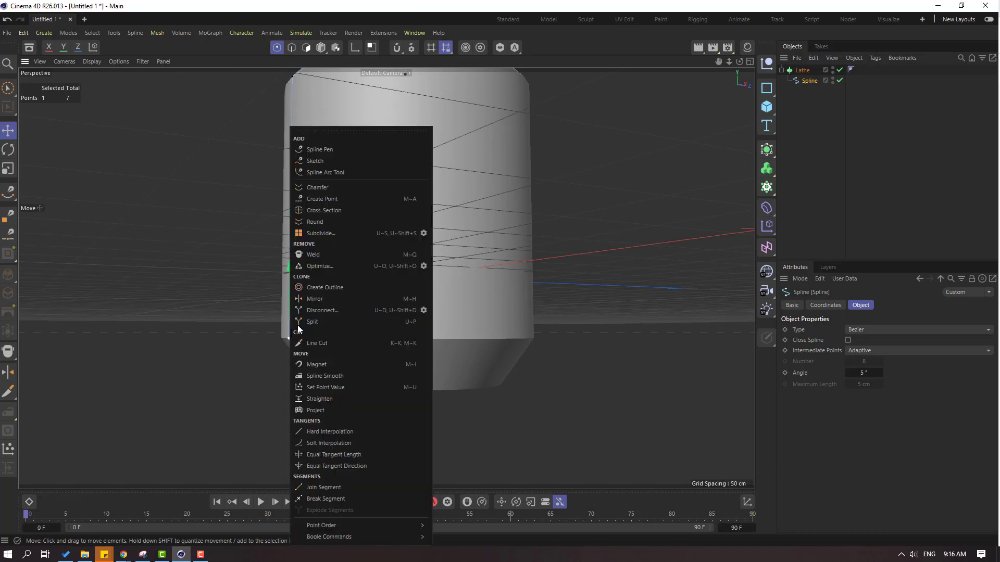
click(336, 187)
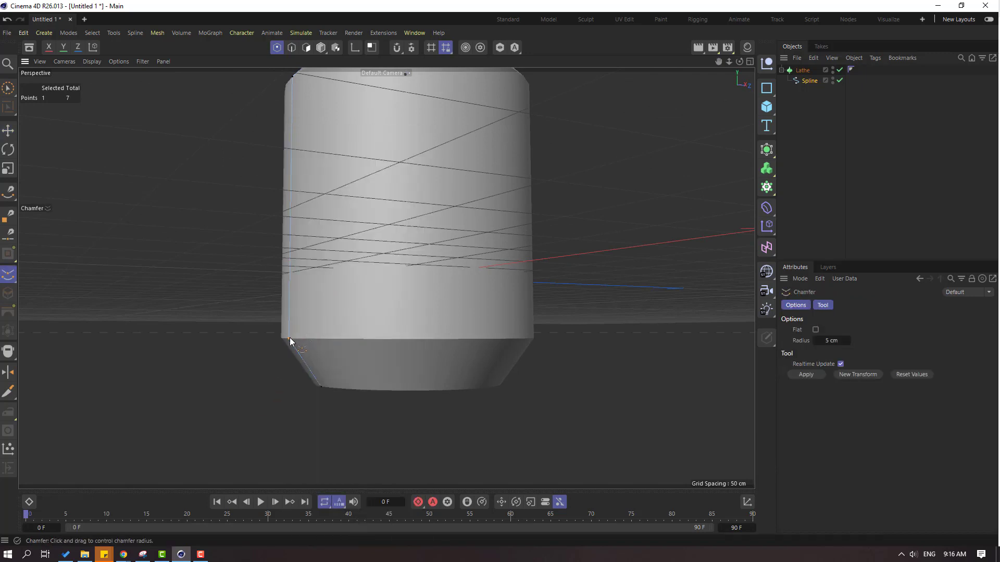
drag(289, 338, 271, 247)
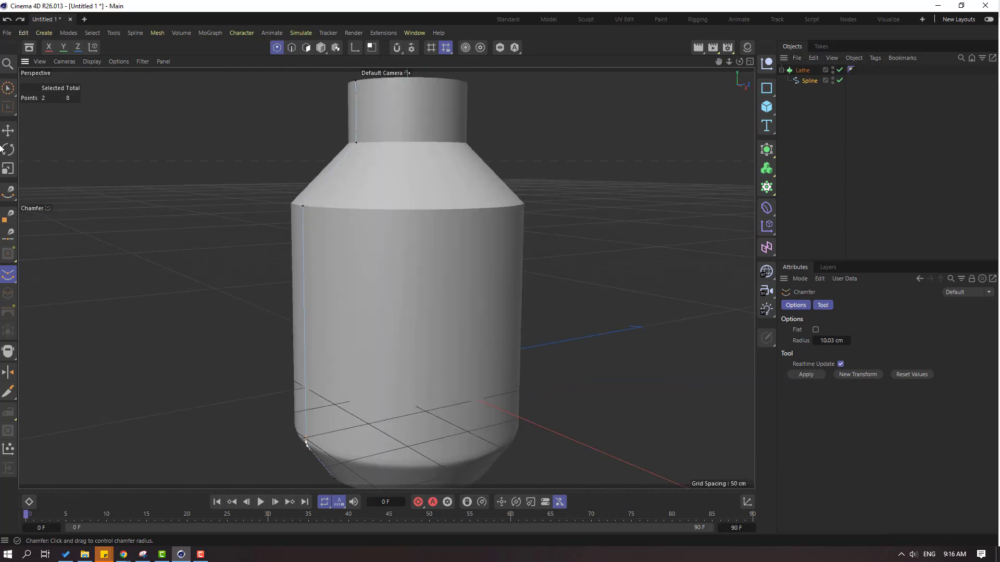
Step: Chamfer the spline's shoulder point at the upper end of the straight body with a radius of about 53 cm
click(8, 130)
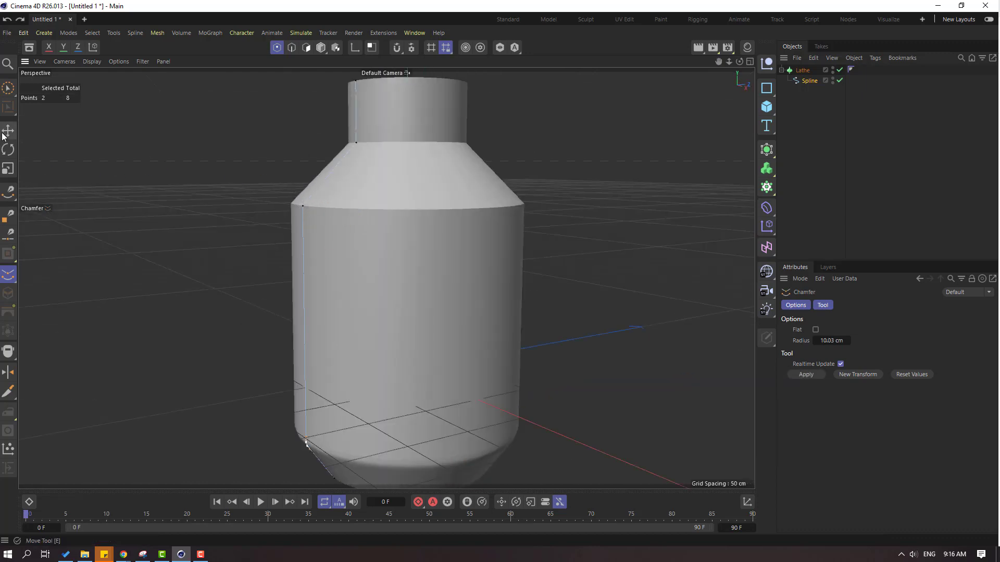
click(302, 206)
right_click(302, 208)
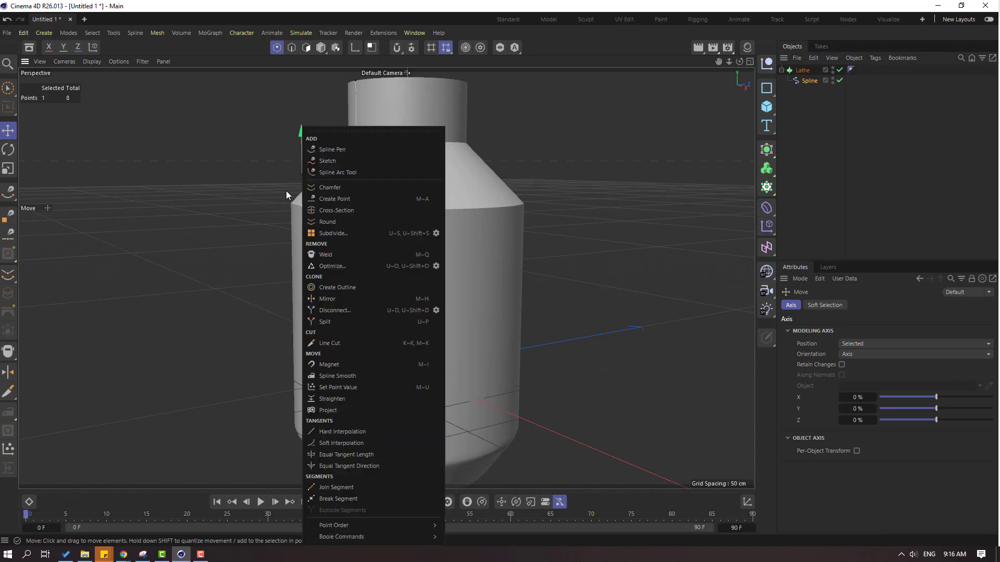
click(336, 187)
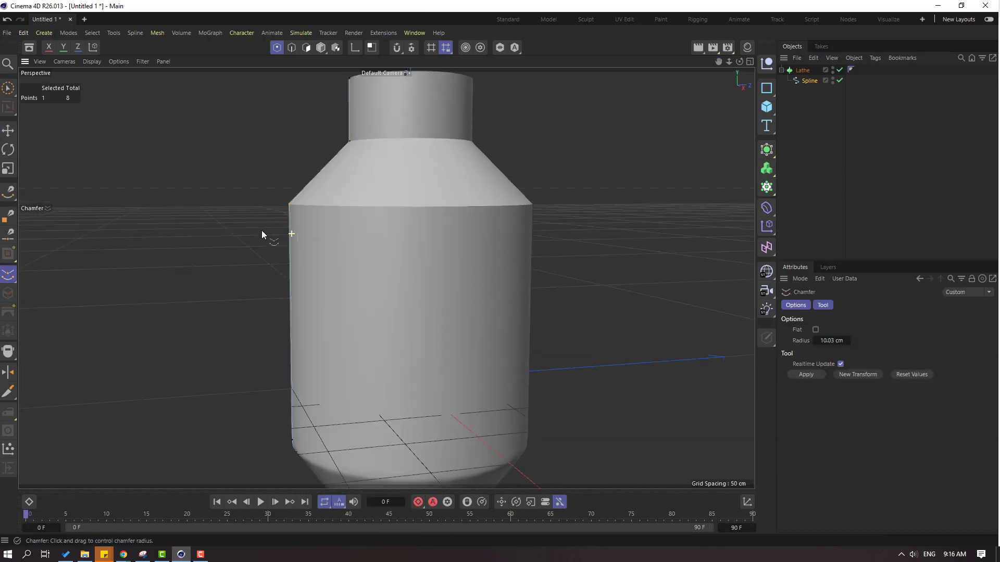
drag(287, 207, 266, 222)
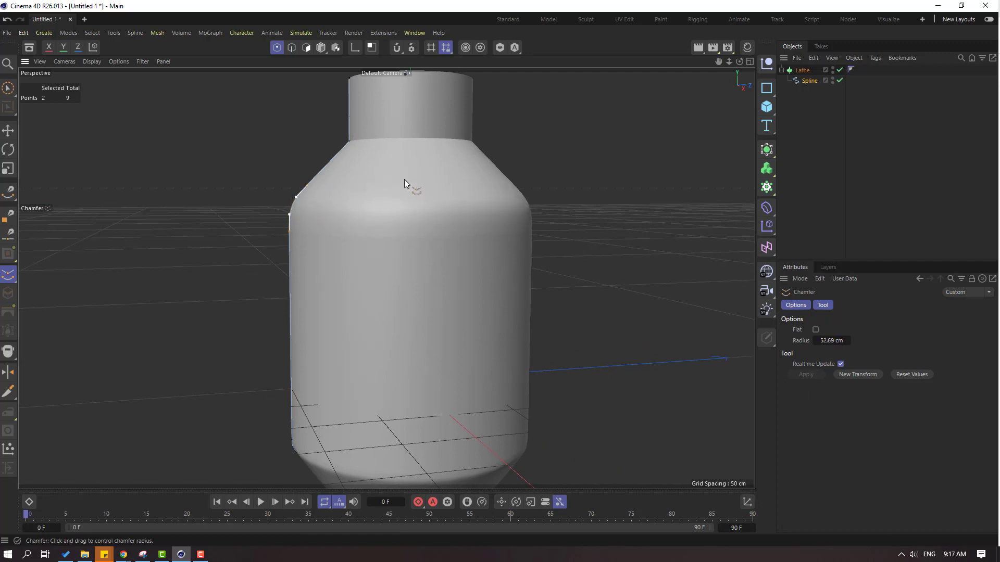
Step: Nudge the spline point at the base of the neck slightly along the Z axis with the Move tool
alt+drag(404, 179, 328, 213)
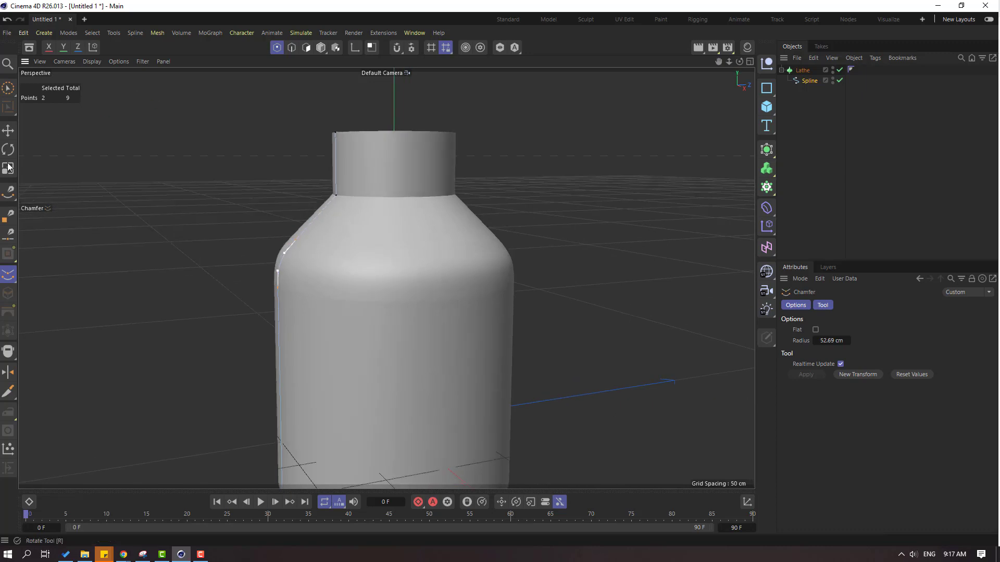
click(8, 131)
click(336, 196)
scroll(379, 238, up, 1)
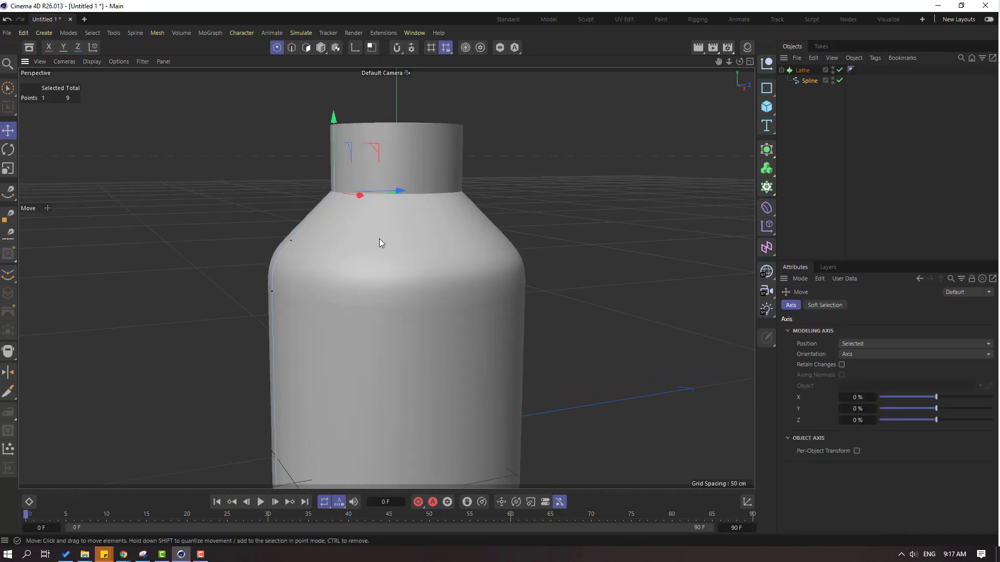
alt+drag(372, 236, 354, 234)
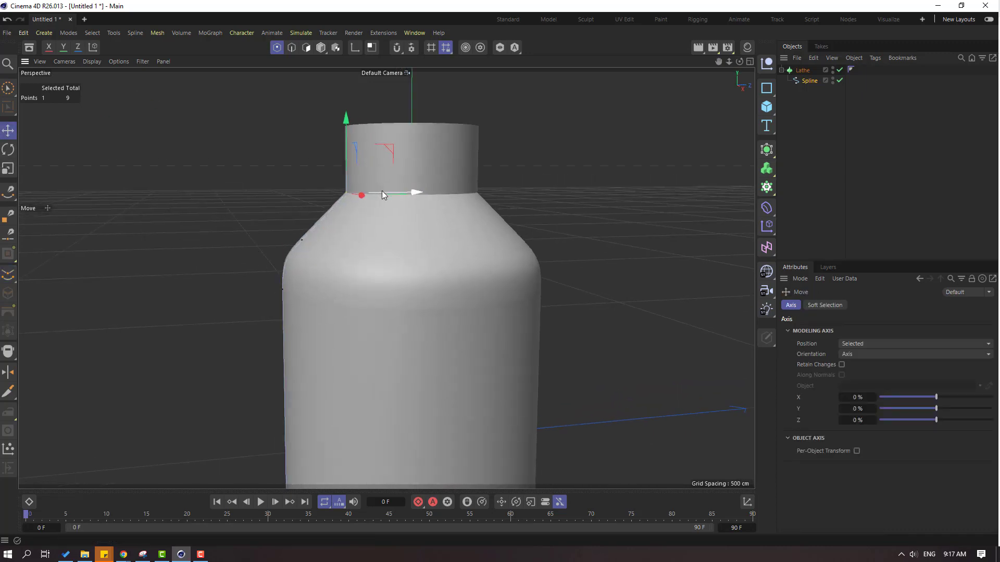
drag(384, 191, 387, 192)
alt+drag(304, 165, 309, 122)
key(super+space)
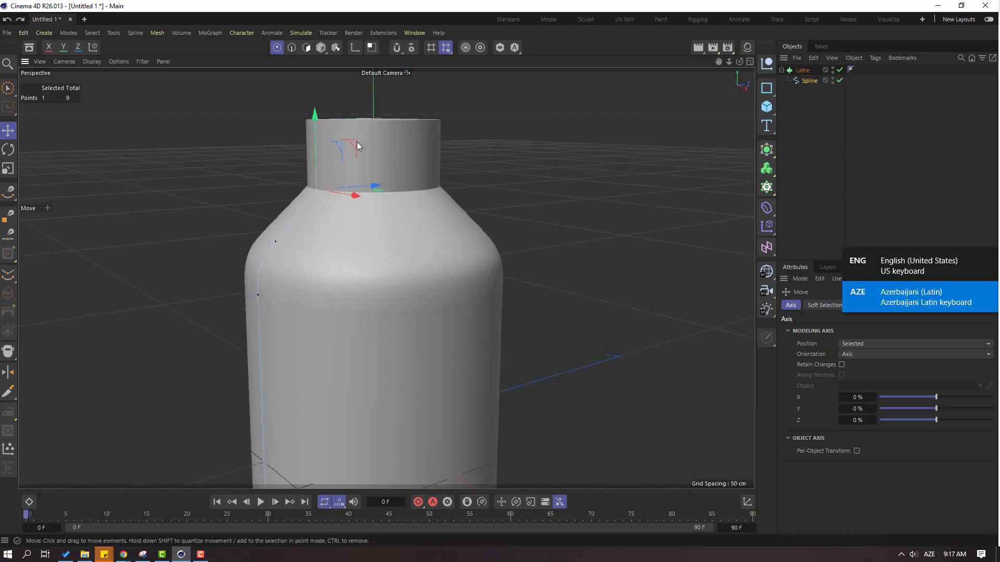
alt+drag(386, 168, 333, 94)
scroll(335, 154, up, 5)
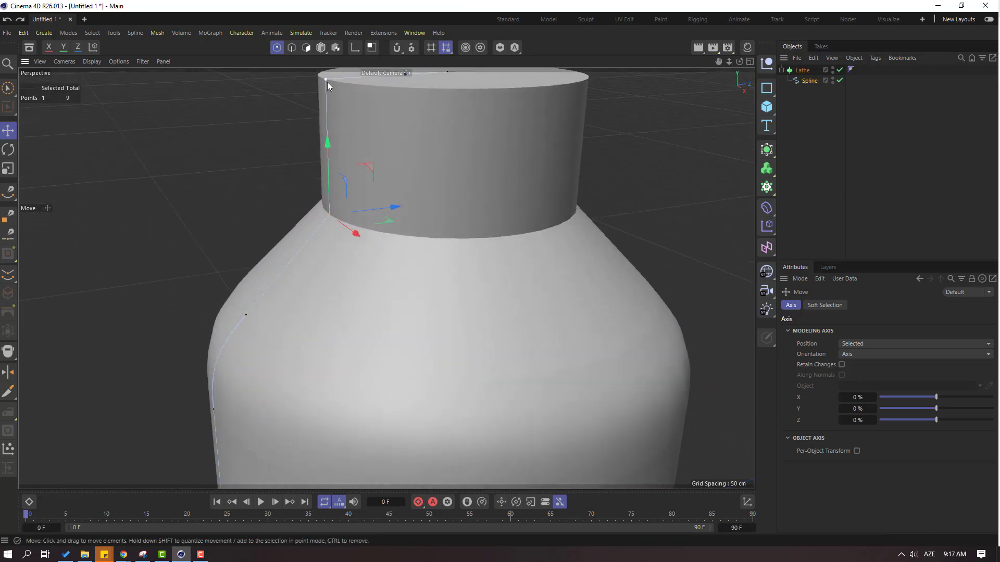
shift+click(327, 82)
alt+drag(482, 173, 421, 212)
scroll(430, 361, down, 3)
alt+drag(429, 362, 288, 196)
click(288, 195)
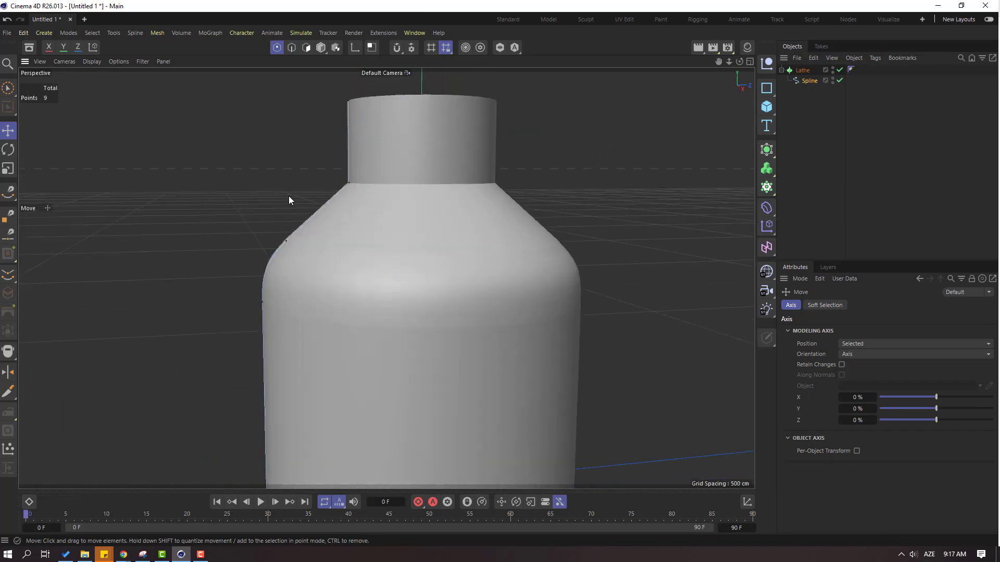
Step: Move the spline point at the base of the neck slightly outward along Z so the neck tapers toward its mouth
click(346, 184)
drag(348, 145, 348, 145)
drag(413, 188, 409, 190)
Step: Move the spline's bottom corner point slightly outward from the axis to widen the bottle's base
scroll(386, 257, down, 3)
alt+drag(387, 257, 385, 220)
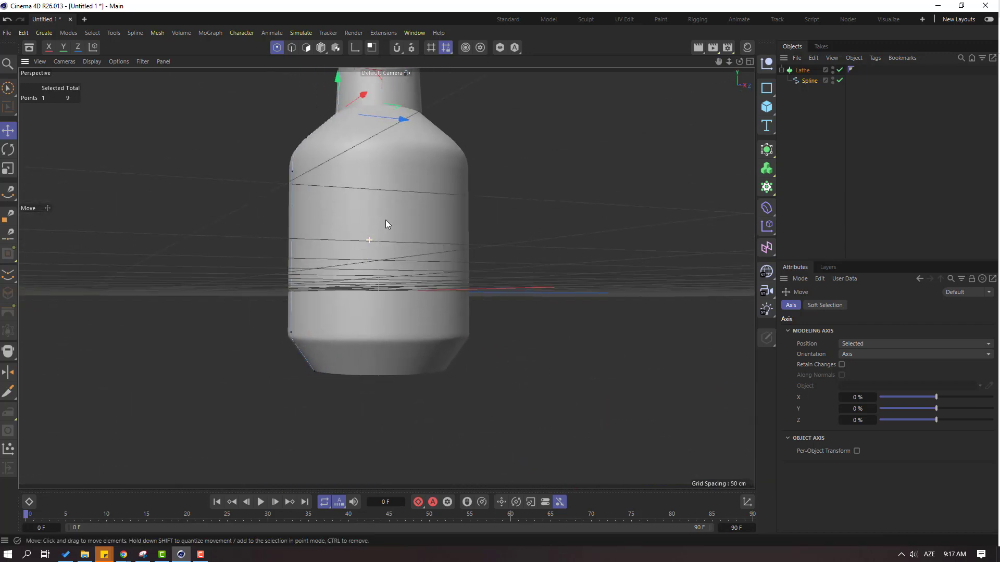
scroll(335, 352, up, 3)
click(325, 346)
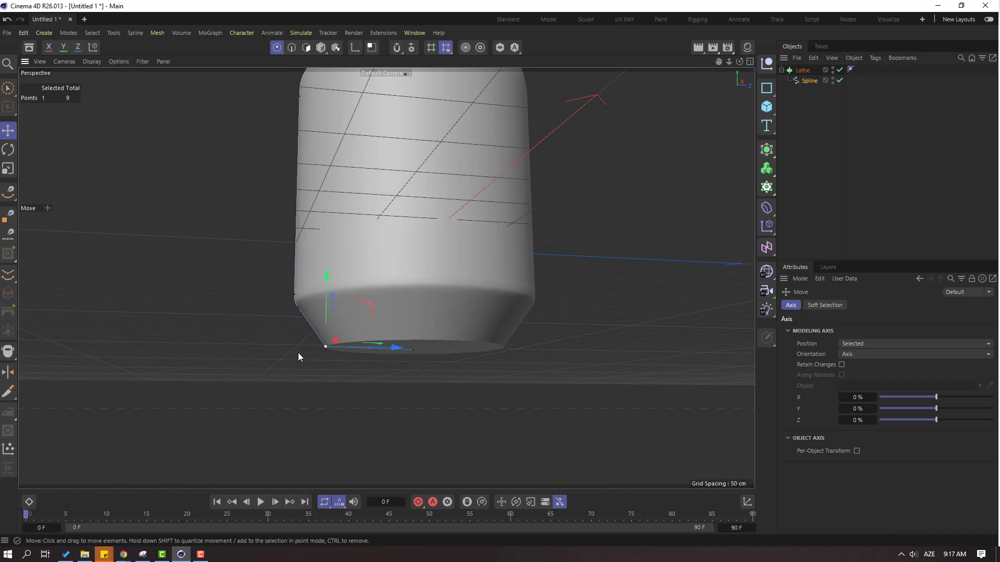
alt+drag(298, 354, 388, 330)
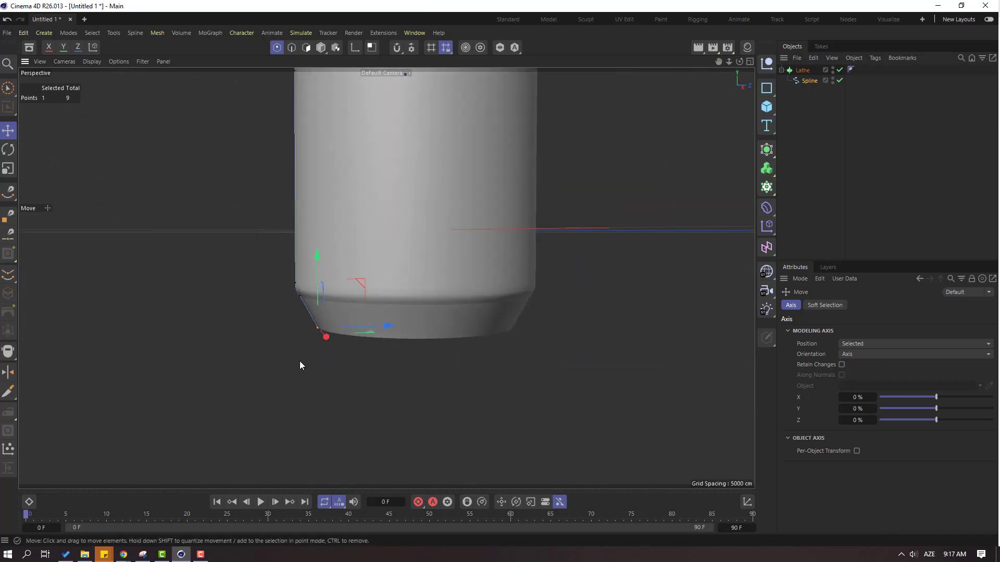
alt+drag(300, 365, 326, 350)
scroll(437, 295, down, 4)
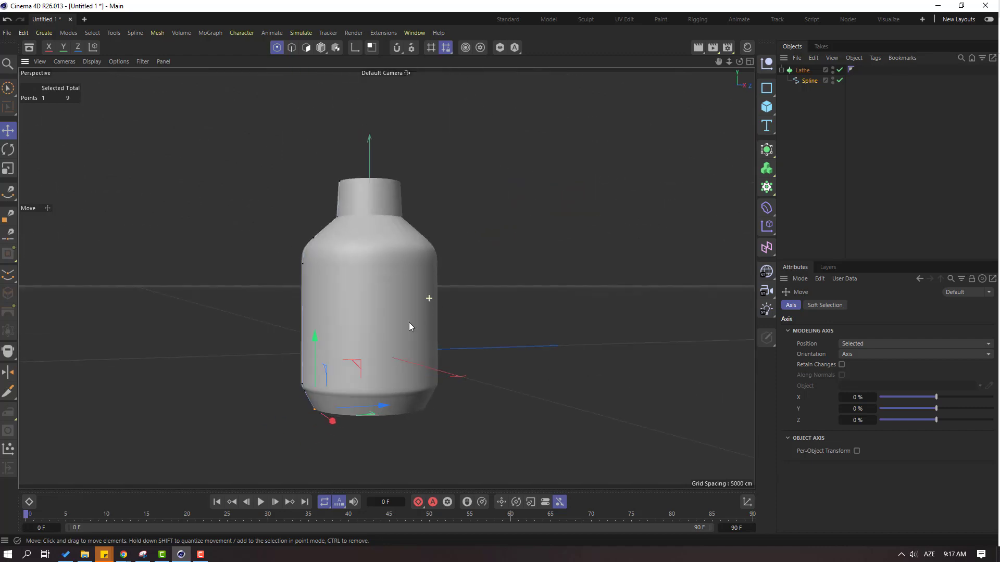
alt+drag(409, 327, 645, 86)
Step: Switch to Snipping Tool to examine the bottle in the reference photo, then return to Cinema 4D
key(alt+Tab)
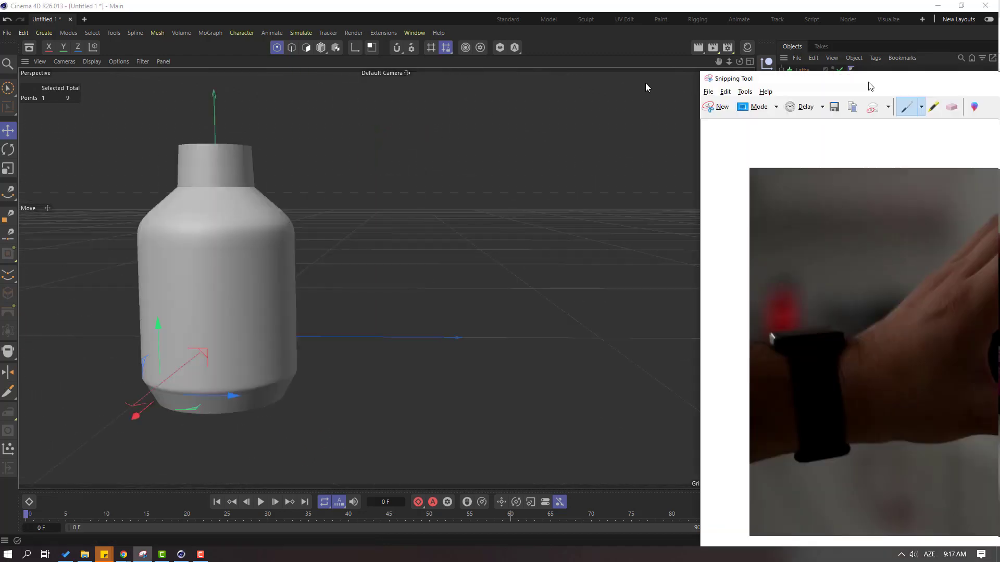
drag(870, 86, 363, 55)
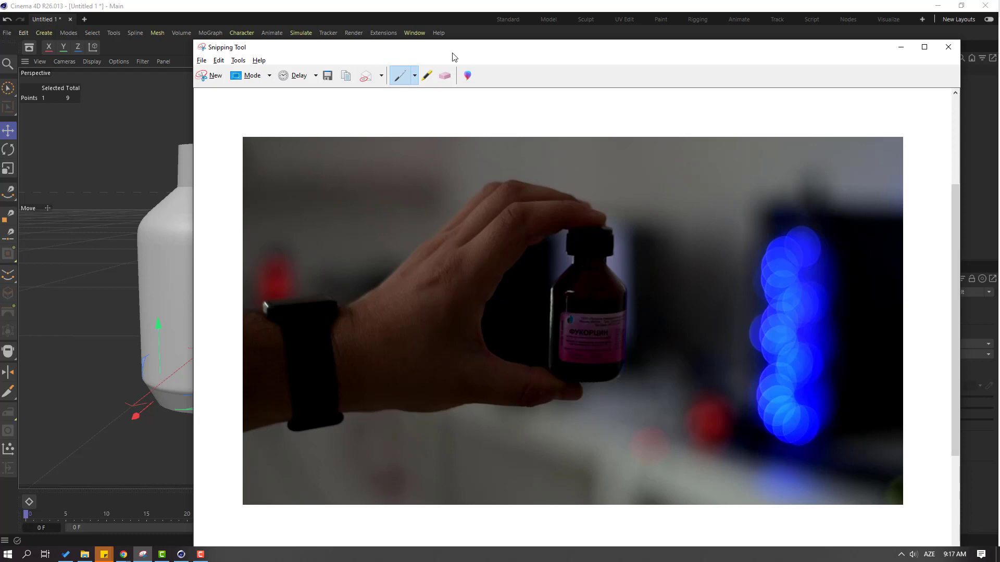
key(alt+Tab)
Step: Add a Cylinder primitive and raise it along Y from the bottle's body up to the neck
key(ctrl+shift+z)
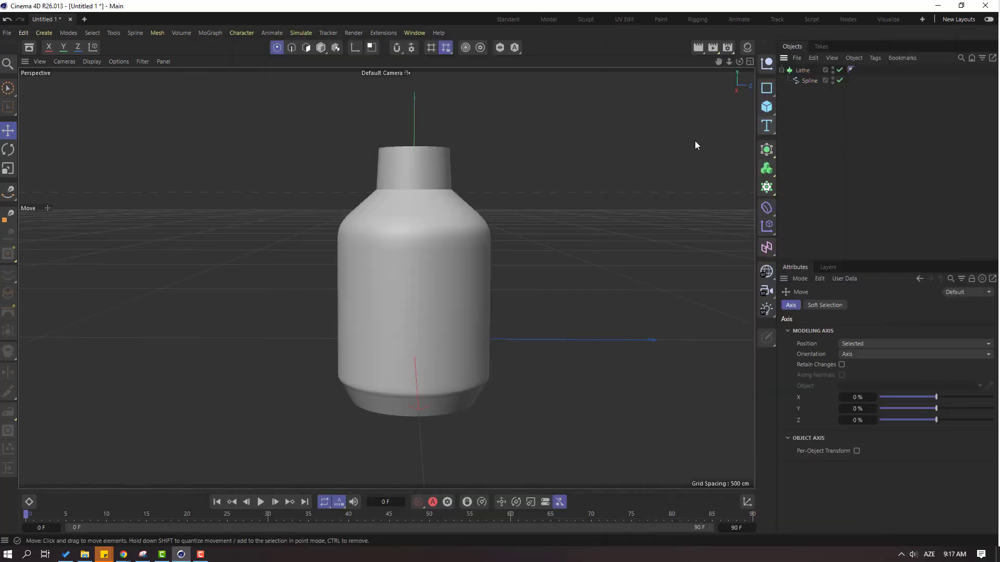
click(770, 109)
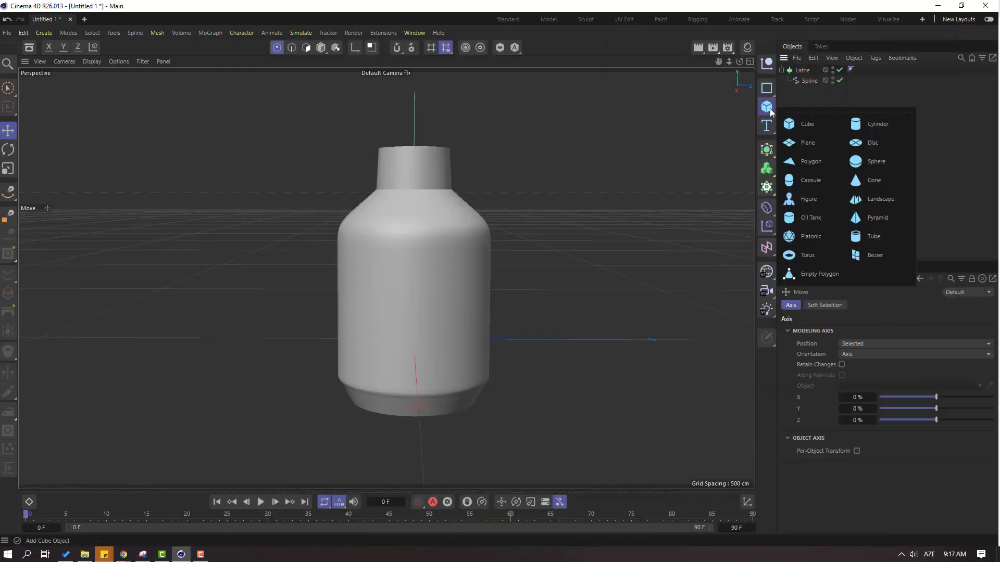
click(877, 127)
drag(415, 276, 421, 97)
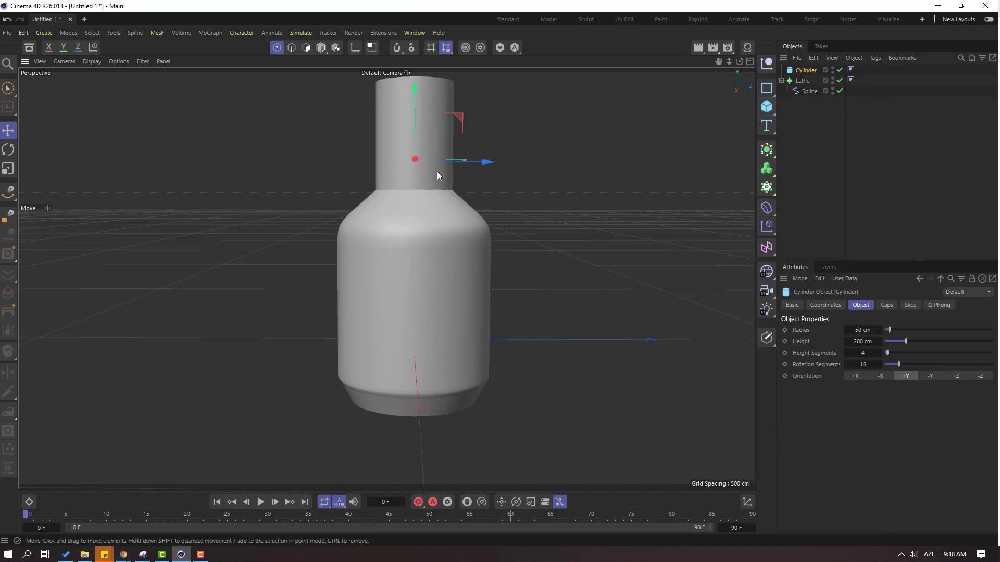
Step: Raise the cylinder along Y above the bottle's neck and reduce its height to 36 cm
alt+middle_drag(437, 171, 419, 260)
drag(398, 190, 397, 94)
alt+middle_drag(408, 182, 382, 228)
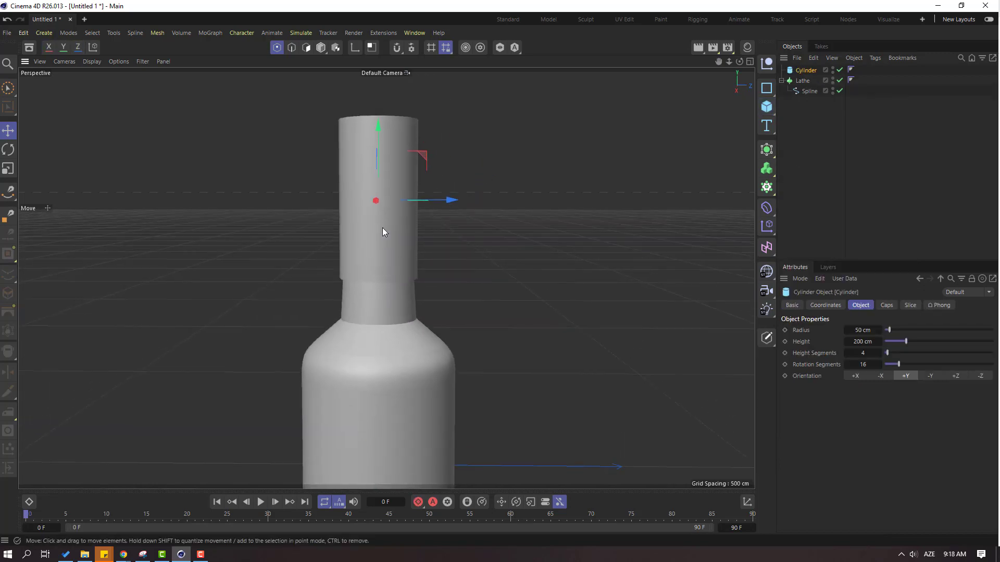
drag(909, 347, 887, 347)
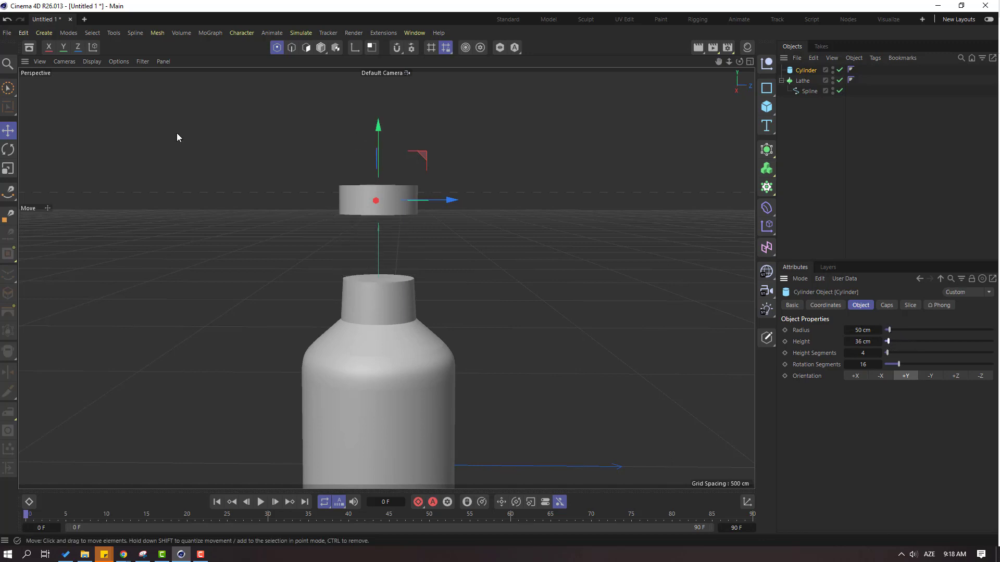
Step: Display the model with Gouraud Shading (Lines) and lower the cylinder along Y onto the top of the neck
click(90, 62)
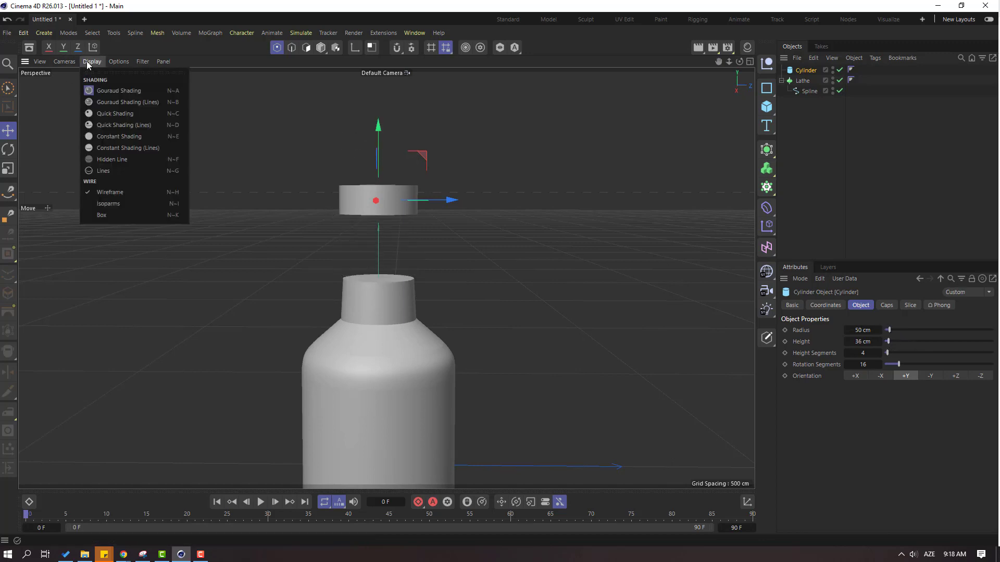
click(138, 102)
scroll(412, 258, up, 2)
drag(370, 121, 376, 218)
scroll(373, 276, up, 4)
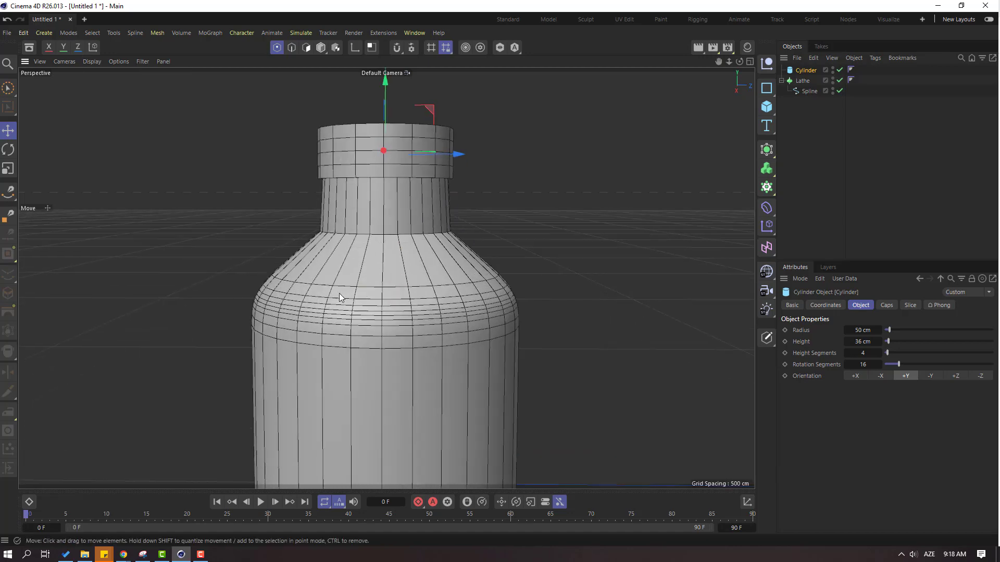
alt+drag(339, 293, 341, 293)
Step: Try to narrow the neck's base by moving its spline point inward along Z
click(810, 91)
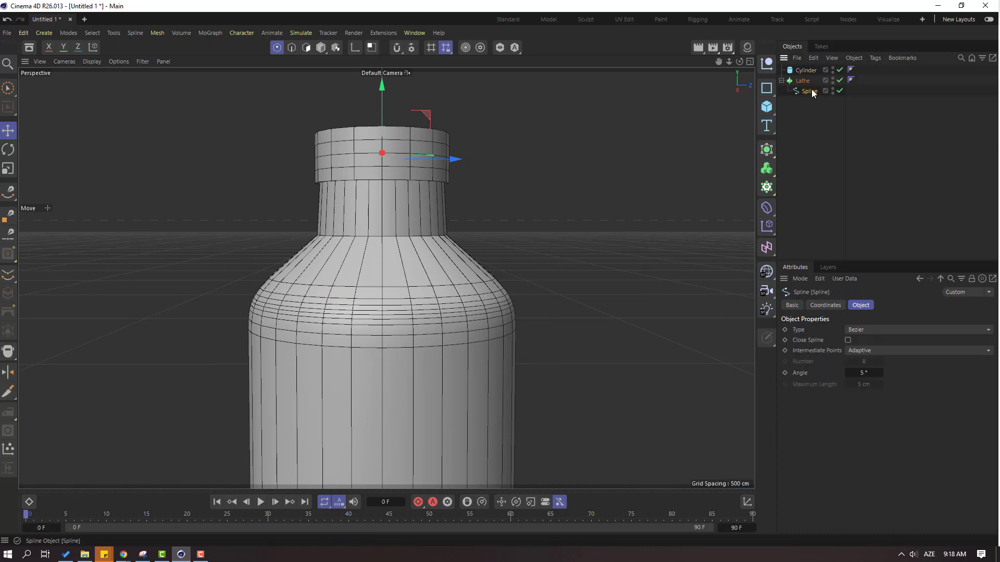
key(Return)
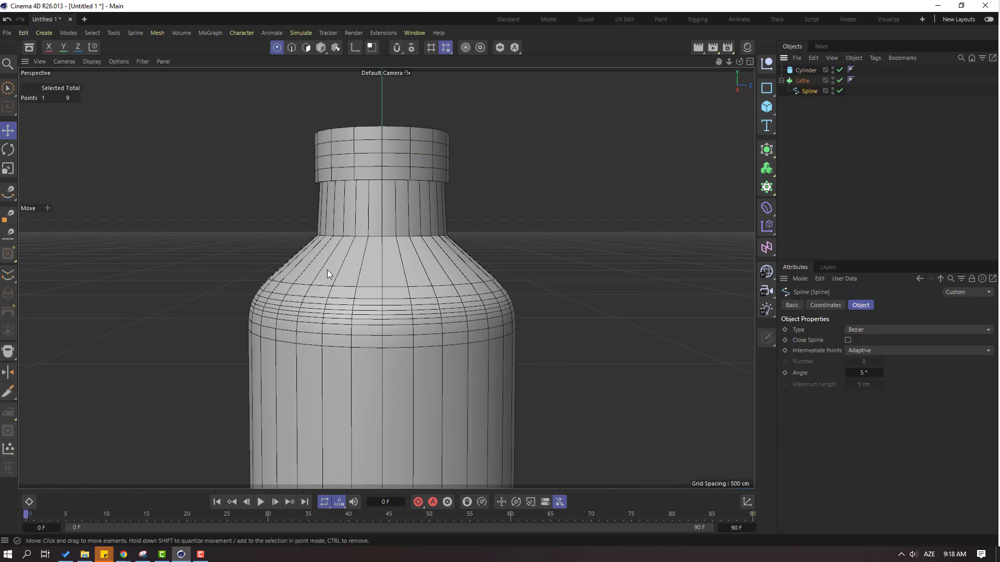
alt+drag(328, 272, 717, 172)
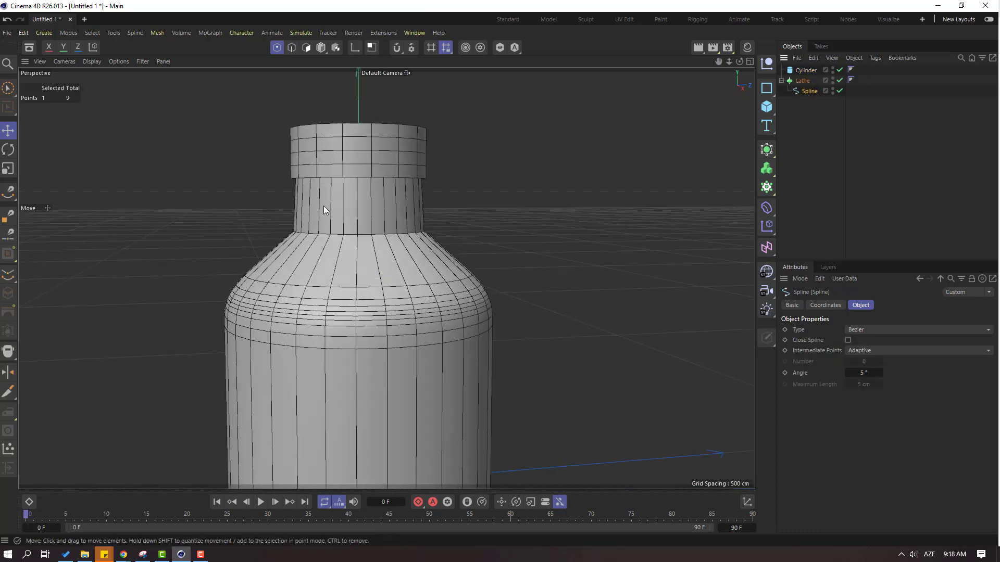
click(292, 232)
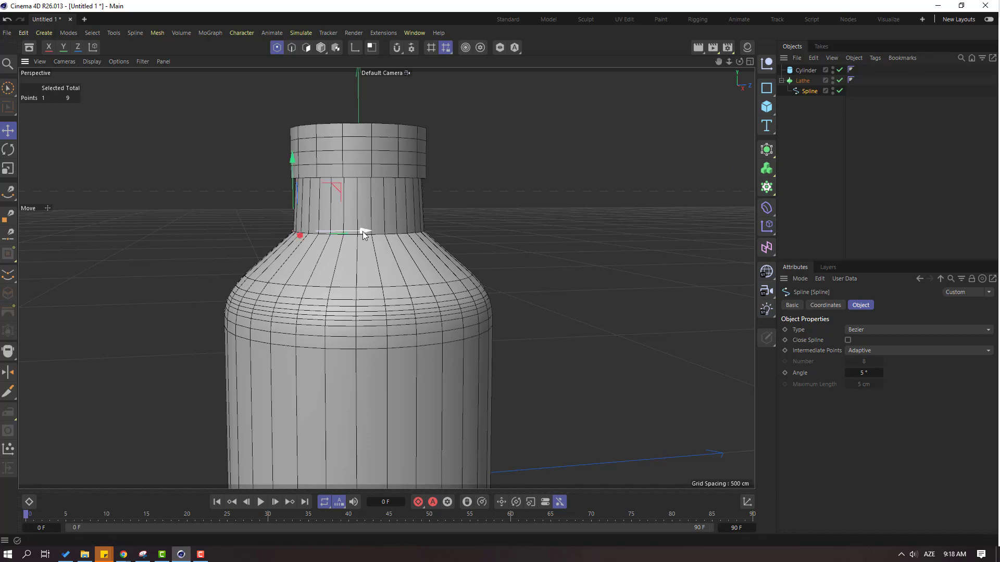
drag(362, 231, 371, 232)
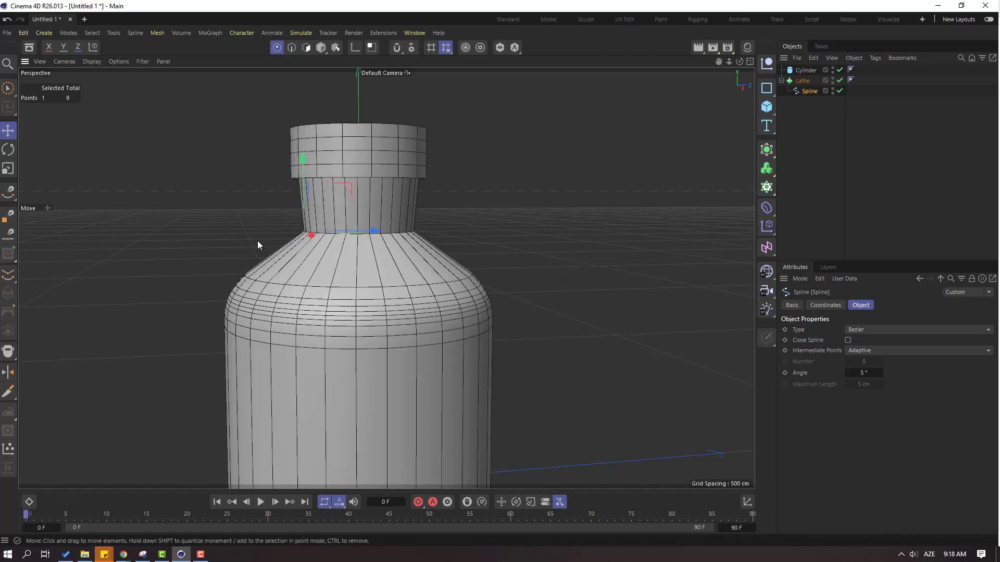
scroll(333, 201, up, 5)
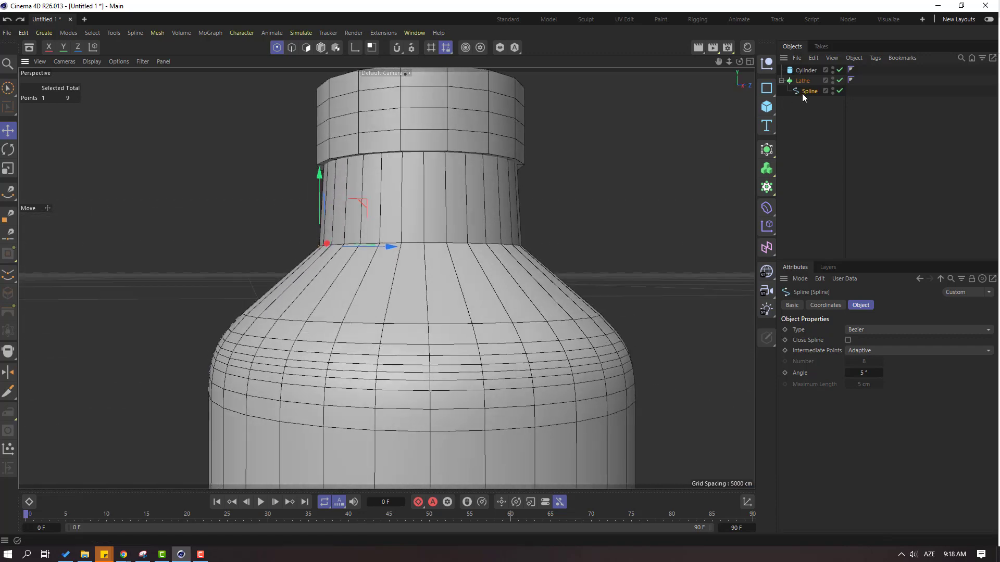
Step: Disable the cylinder and move the spline's neck-base and mouth points together about 10 cm inward along Z
click(839, 70)
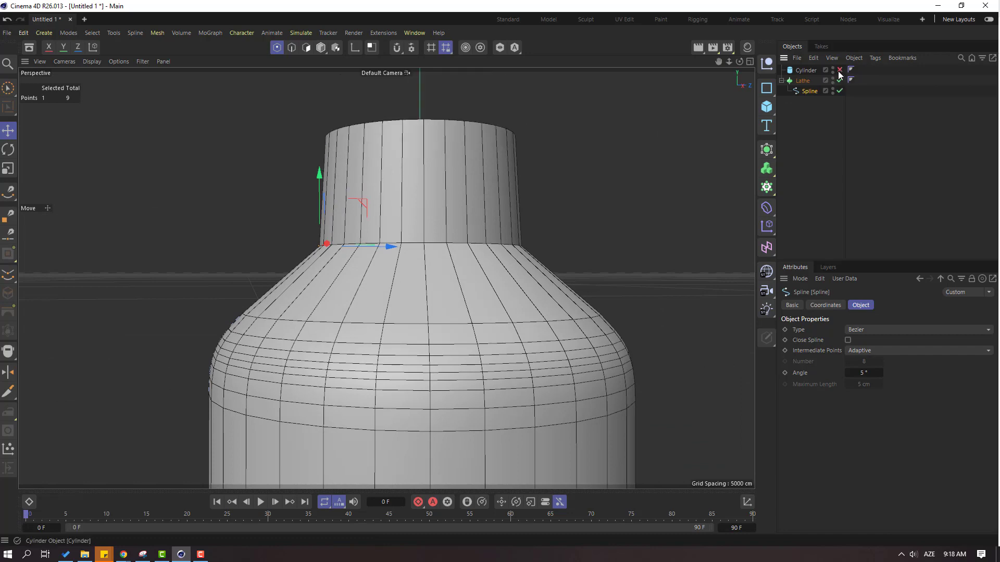
scroll(318, 207, down, 1)
shift+click(326, 134)
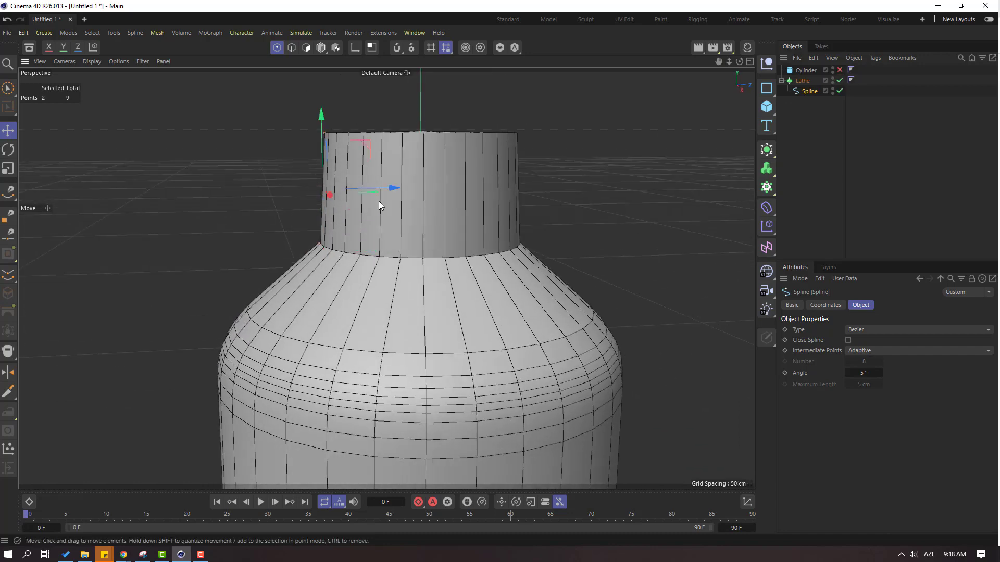
drag(378, 191, 399, 188)
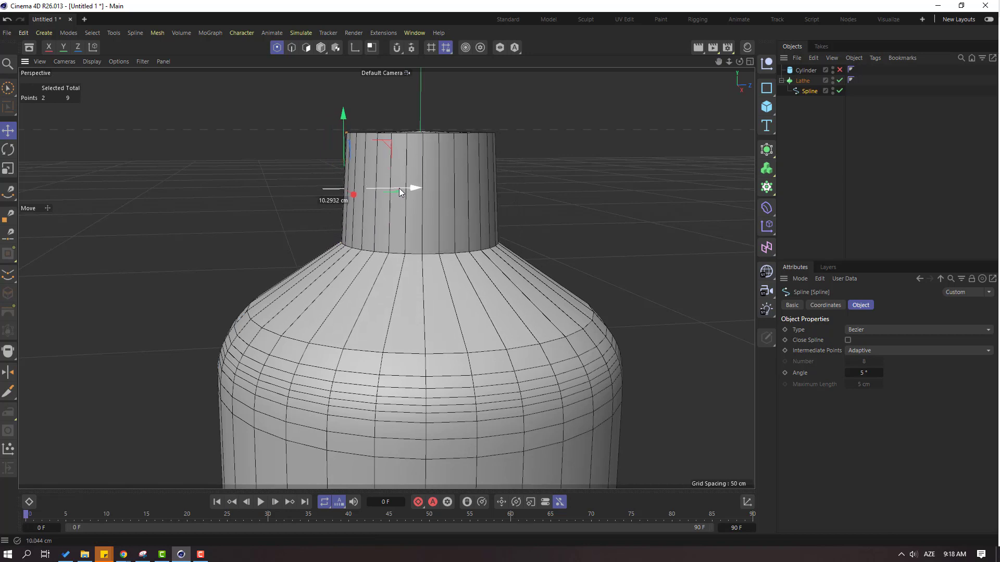
drag(342, 133, 341, 142)
key(ctrl+z)
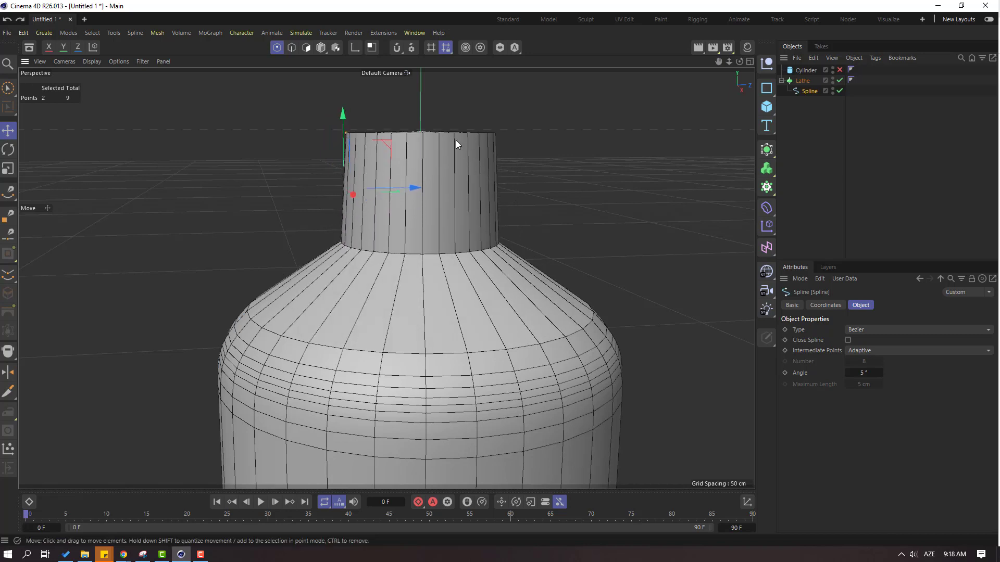
Step: Select the spline's top centre, mouth and neck-base points and lower them slightly along Y to flatten the shoulder
click(420, 129)
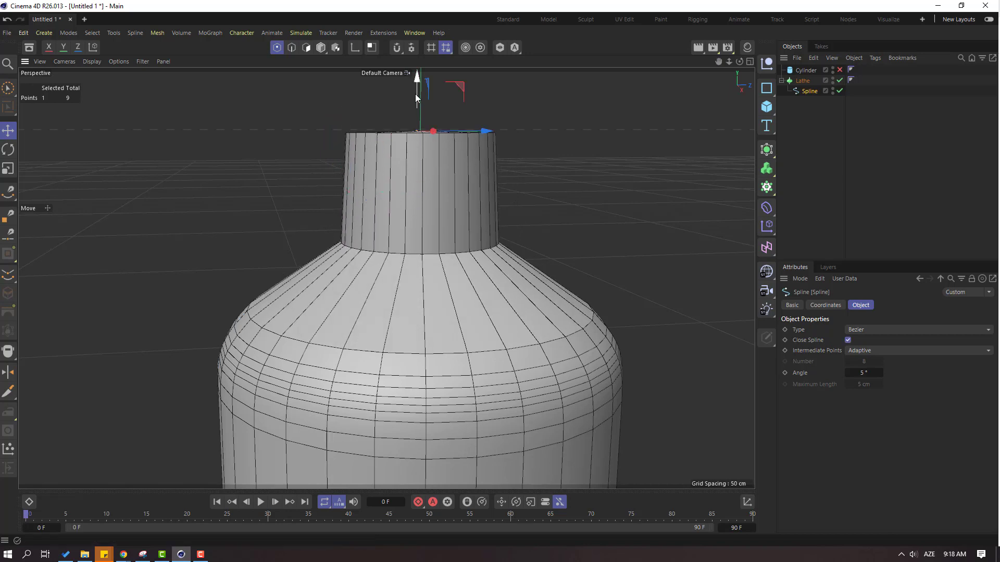
drag(415, 94, 414, 105)
key(ctrl+z)
alt+drag(352, 161, 360, 182)
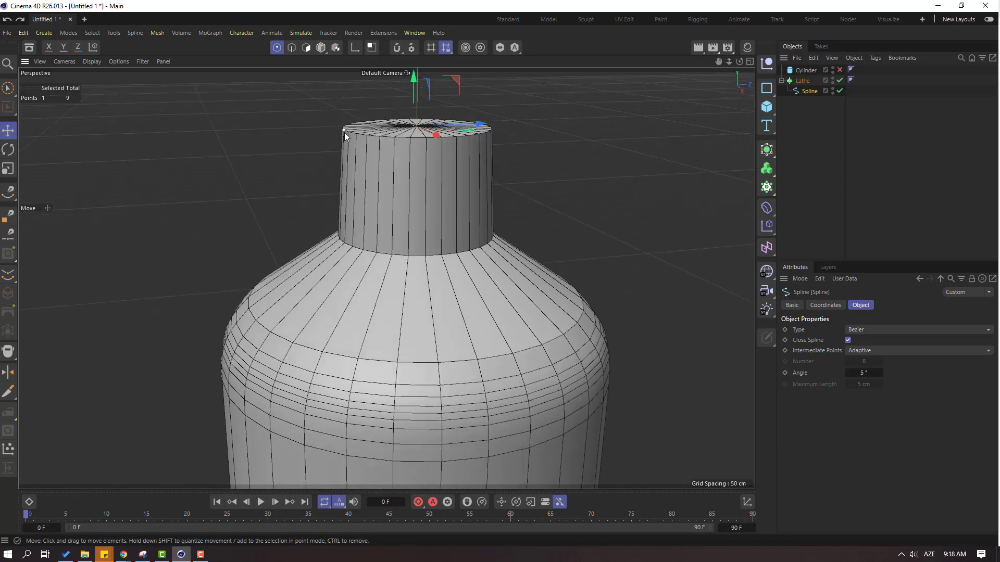
shift+click(344, 131)
shift+click(341, 239)
drag(376, 111, 376, 128)
alt+drag(386, 290, 377, 236)
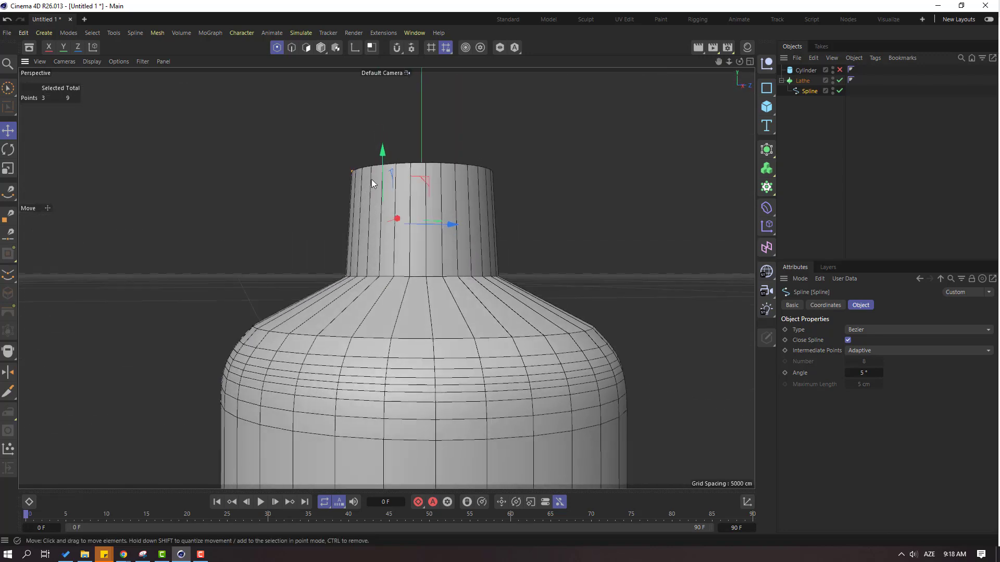
drag(382, 156, 382, 165)
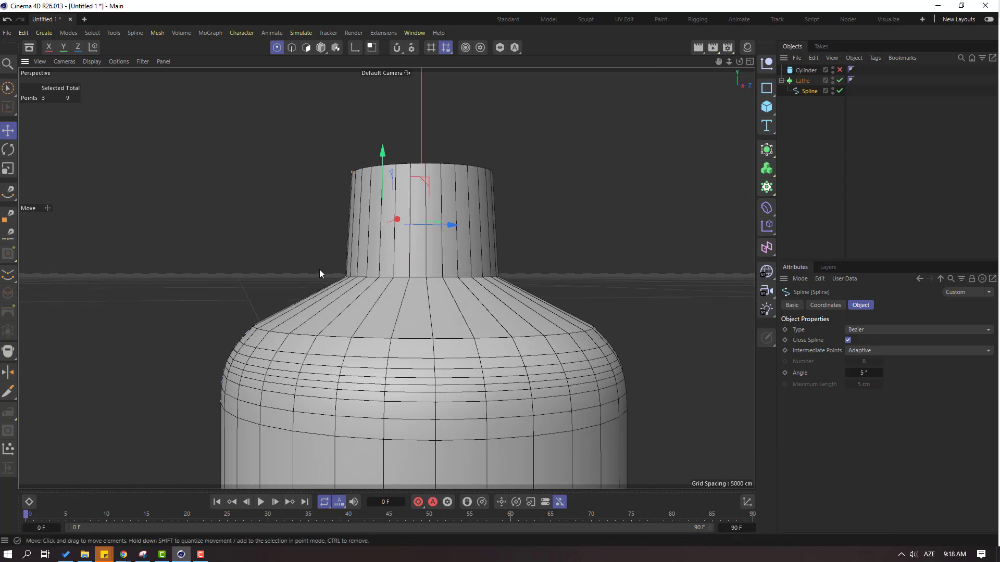
Step: Move the spline's neck-base and mouth points slightly further inward along Z to slim the neck
click(346, 277)
shift+click(352, 173)
drag(411, 227, 414, 226)
scroll(402, 274, down, 8)
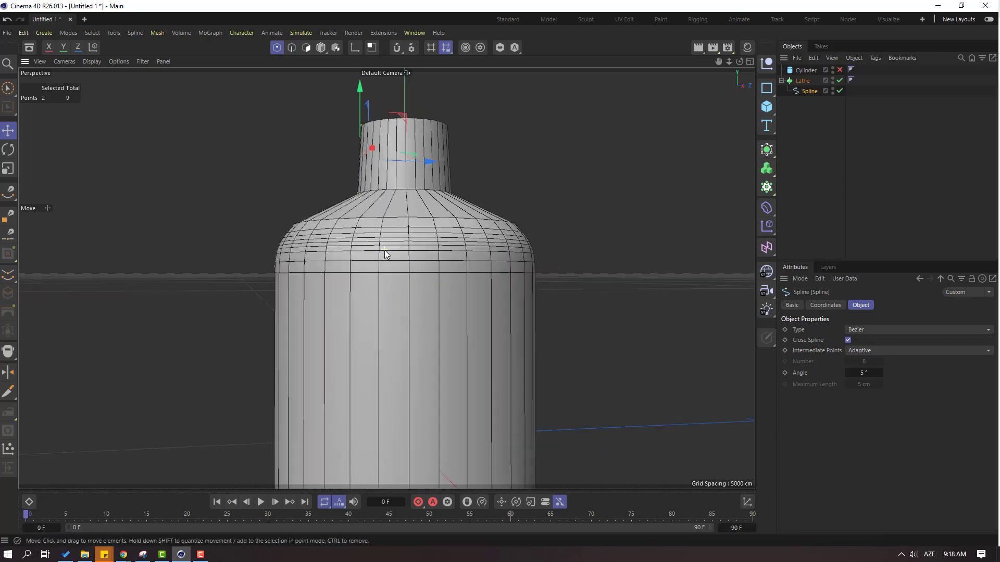
alt+drag(393, 264, 394, 261)
scroll(396, 260, up, 4)
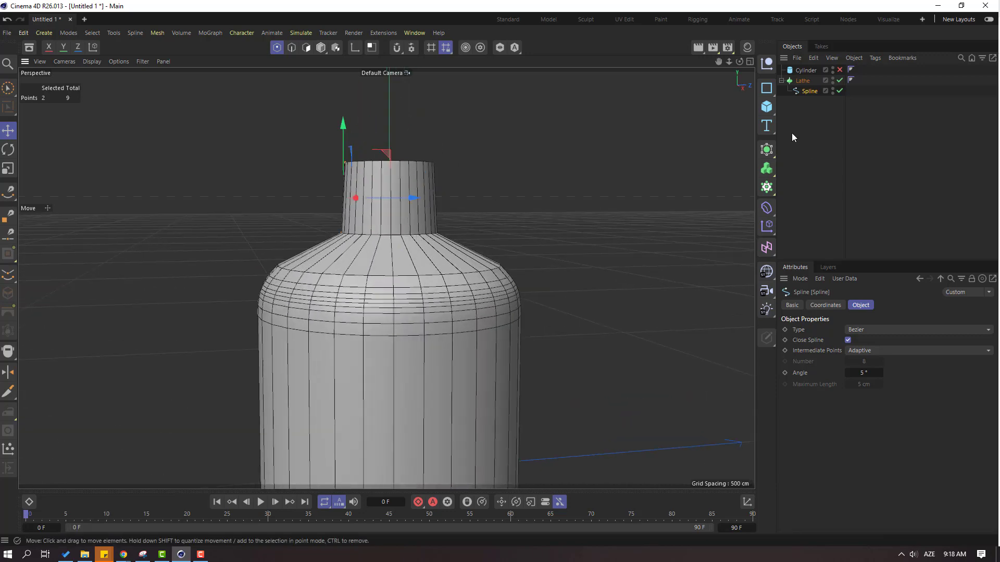
Step: Re-enable the cylinder, set its height to 50 cm and position it along Y over the bottle's mouth as a cap
click(816, 72)
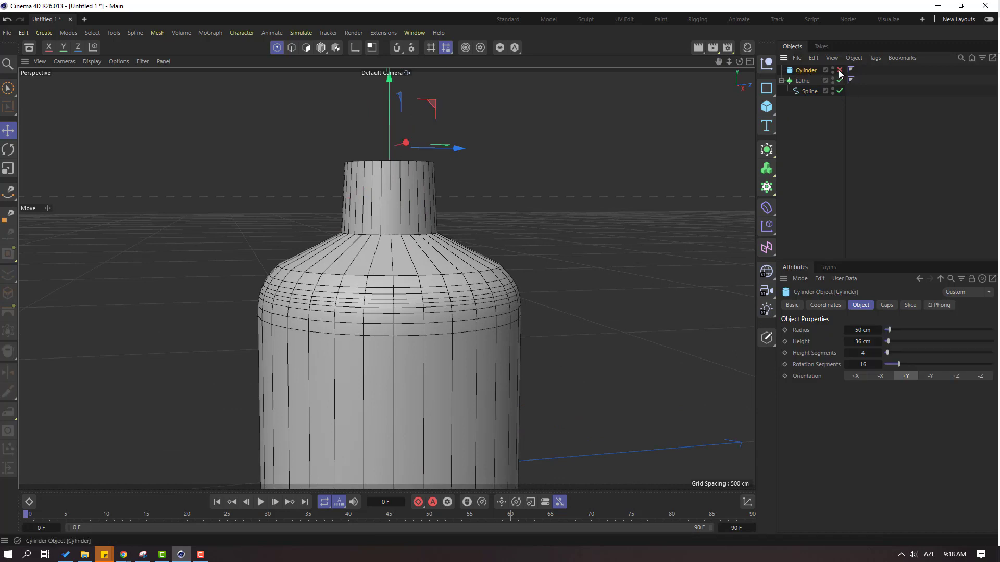
click(839, 70)
drag(385, 109, 384, 160)
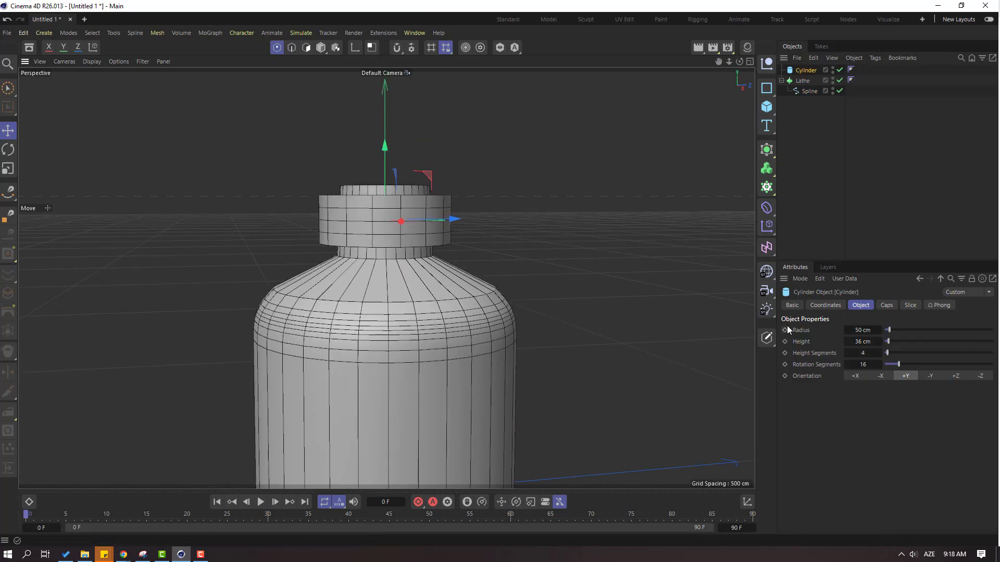
drag(889, 339, 890, 341)
drag(385, 169, 393, 140)
alt+drag(339, 255, 356, 226)
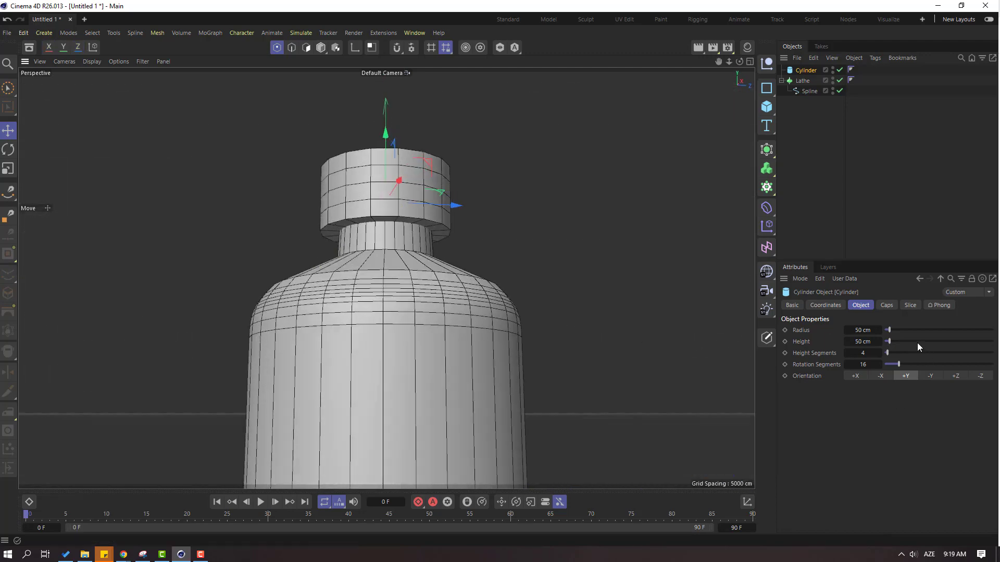
Step: Set the cap cylinder to 1 height segment and 35 rotation segments
drag(887, 352, 885, 354)
drag(896, 363, 919, 364)
alt+drag(508, 261, 520, 313)
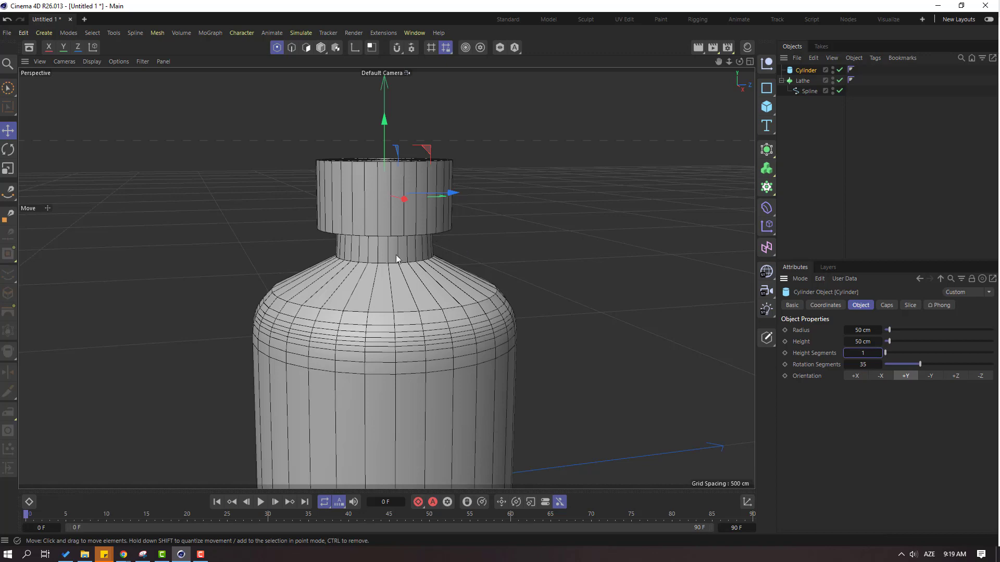
Step: Duplicate the cap cylinder upward along Y, placing the copy above the original
alt+drag(395, 254, 559, 276)
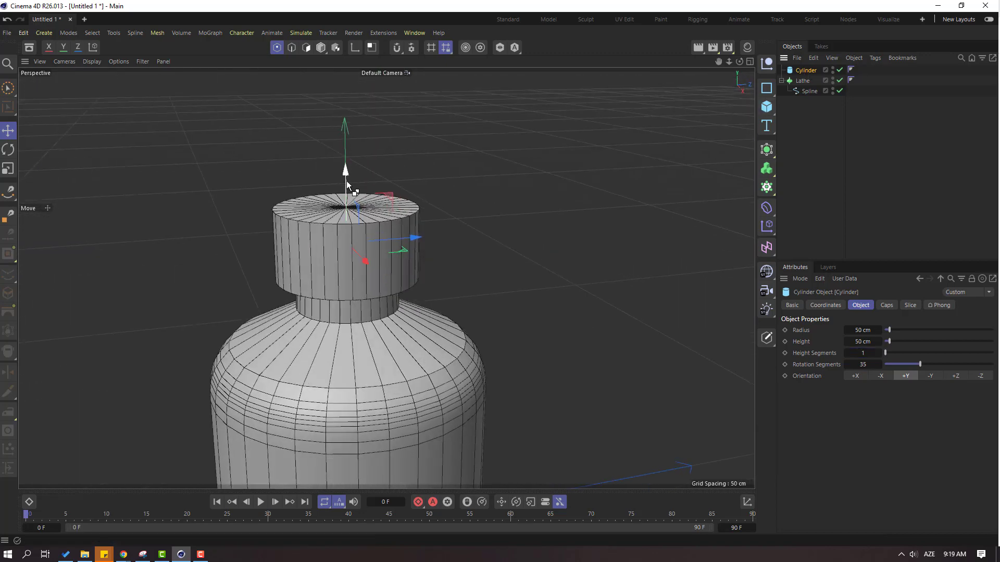
ctrl+drag(346, 181, 338, 73)
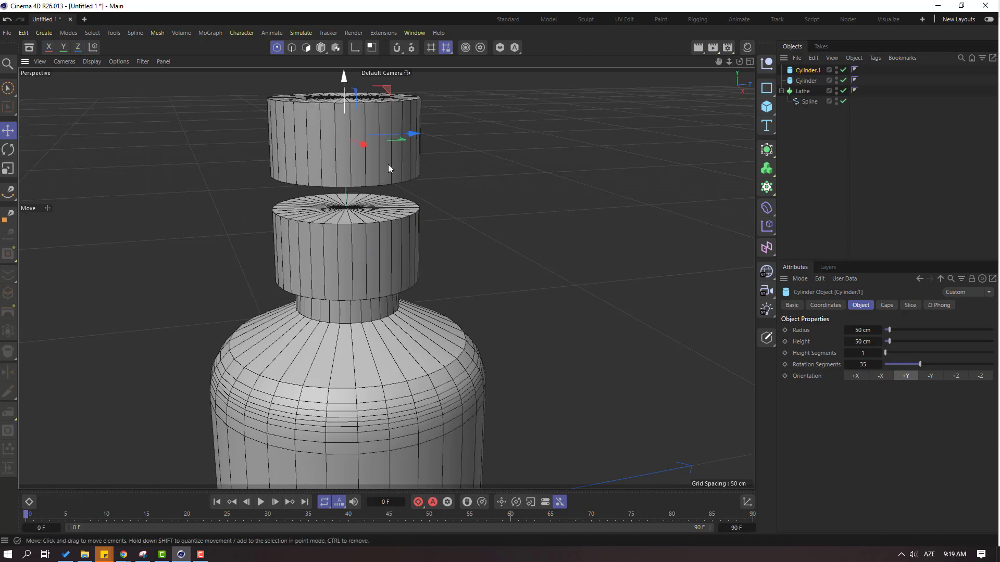
alt+drag(266, 250, 259, 213)
alt+middle_drag(416, 177, 409, 193)
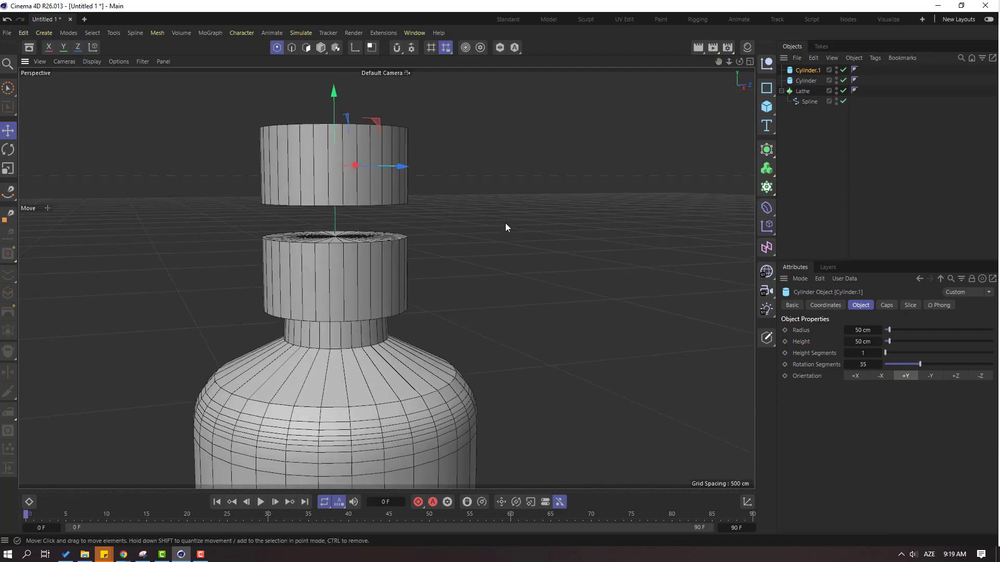
Step: Set the duplicate cylinder's radius and height to 36 cm and lower it partly into the top of the cap
alt+drag(505, 224, 507, 244)
drag(890, 333, 887, 345)
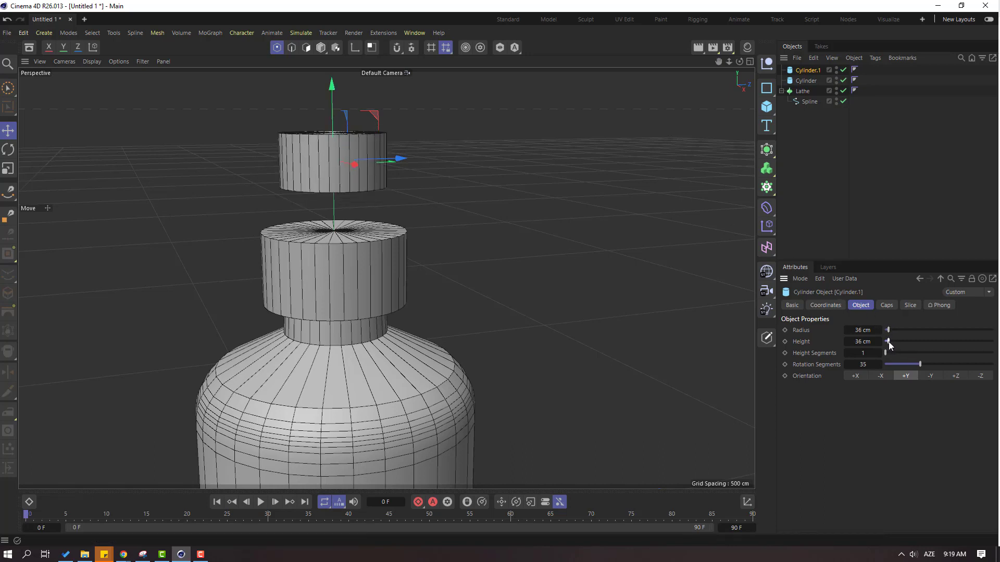
drag(330, 106, 331, 179)
Step: Convert the larger cap cylinder into an editable polygon object
alt+drag(304, 354, 383, 218)
scroll(343, 369, down, 2)
scroll(383, 229, up, 3)
alt+middle_drag(384, 235, 395, 281)
scroll(372, 156, up, 4)
alt+middle_drag(372, 156, 432, 228)
alt+drag(433, 229, 625, 172)
click(806, 80)
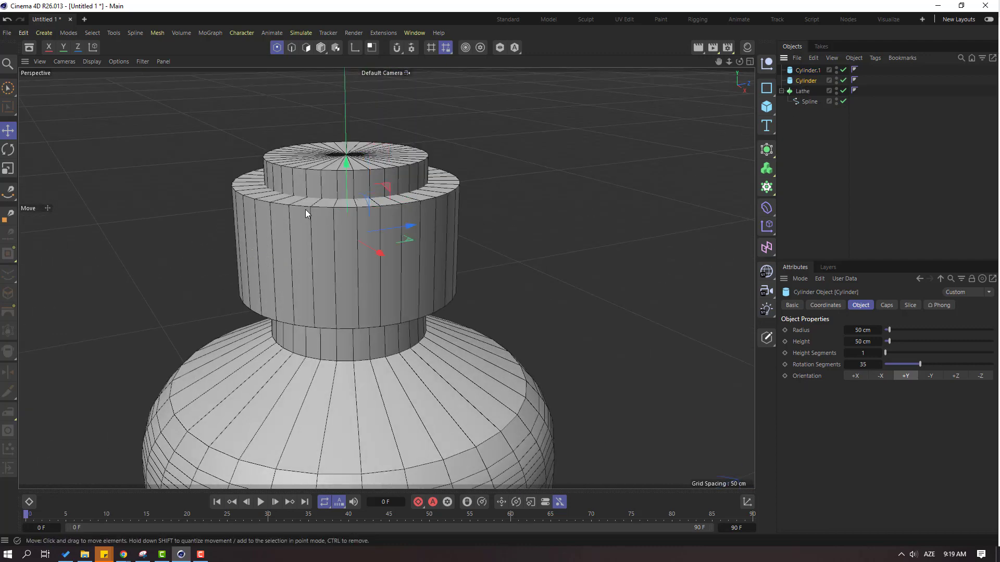
alt+drag(308, 214, 300, 212)
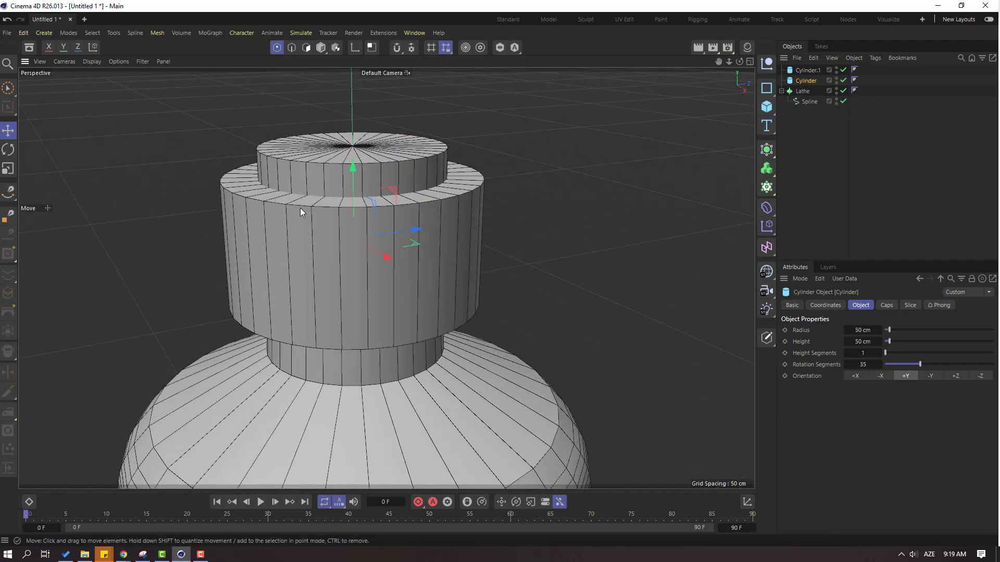
click(767, 337)
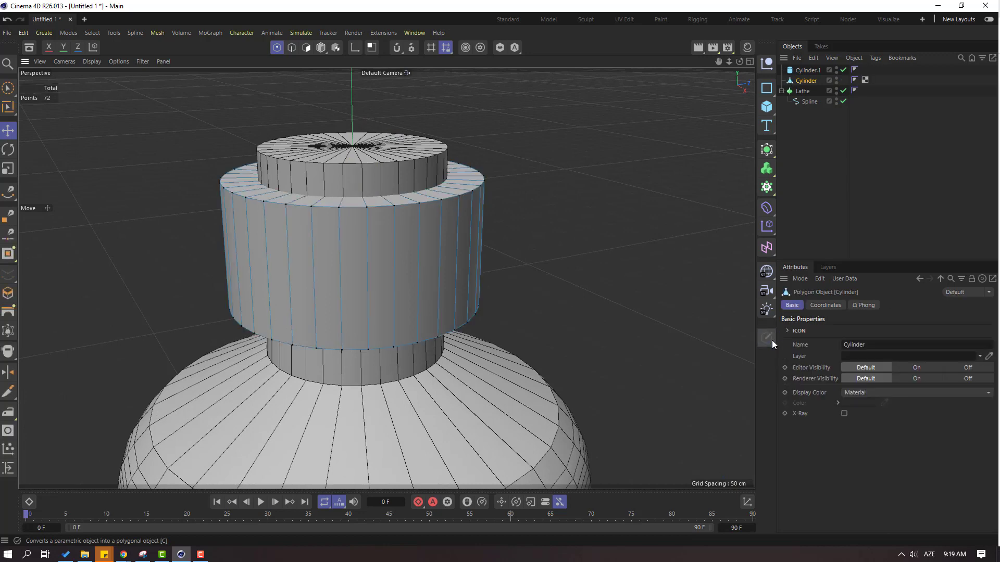
Step: Add a loop cut at about 6.8% offset below the large cap cylinder's upper rim, and another around its top face
click(291, 48)
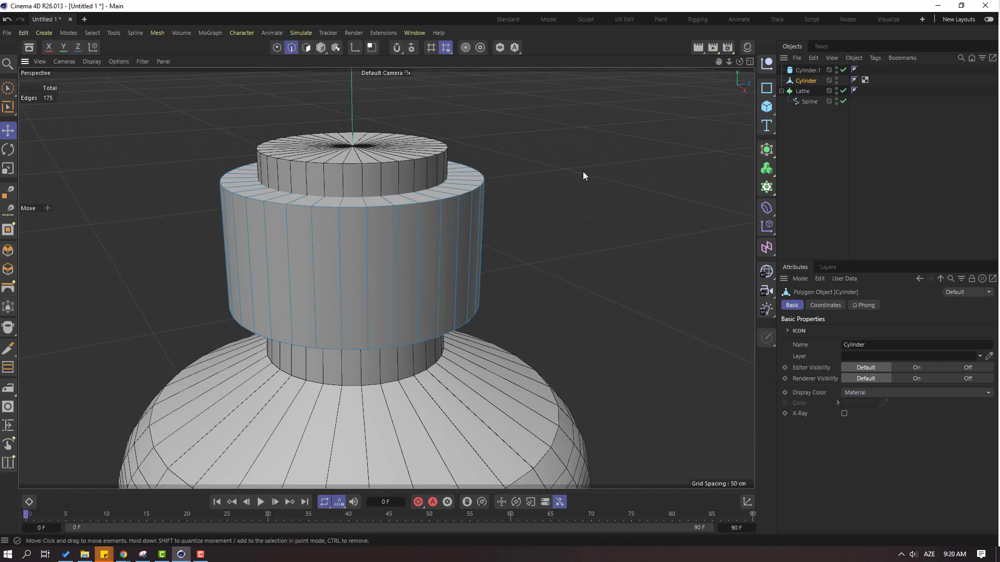
right_click(544, 121)
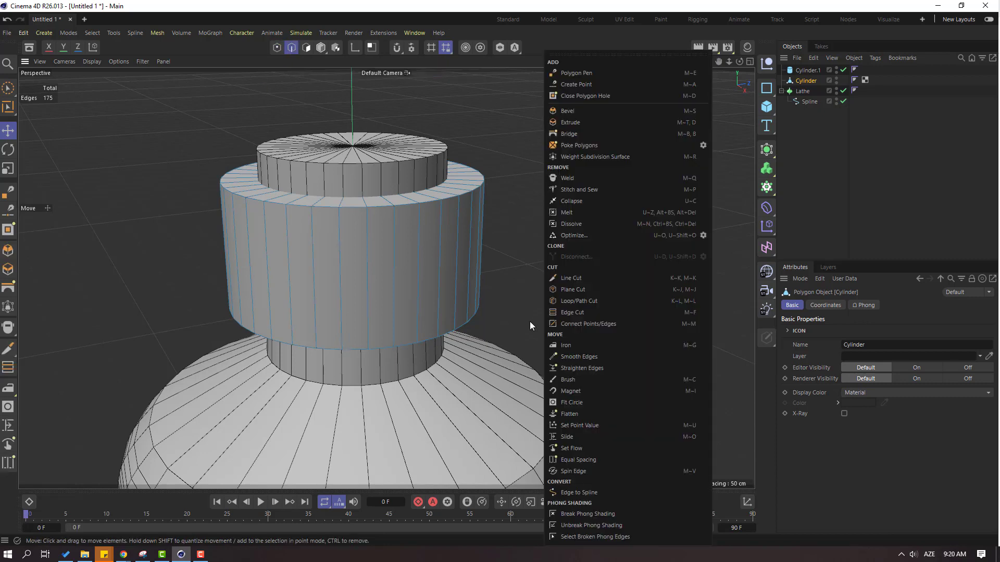
click(587, 301)
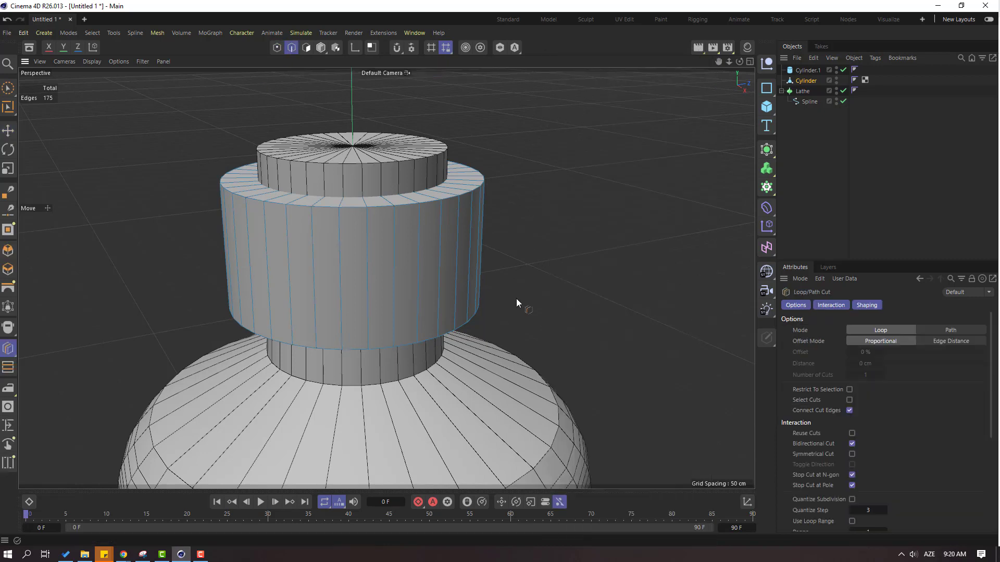
scroll(334, 229, up, 5)
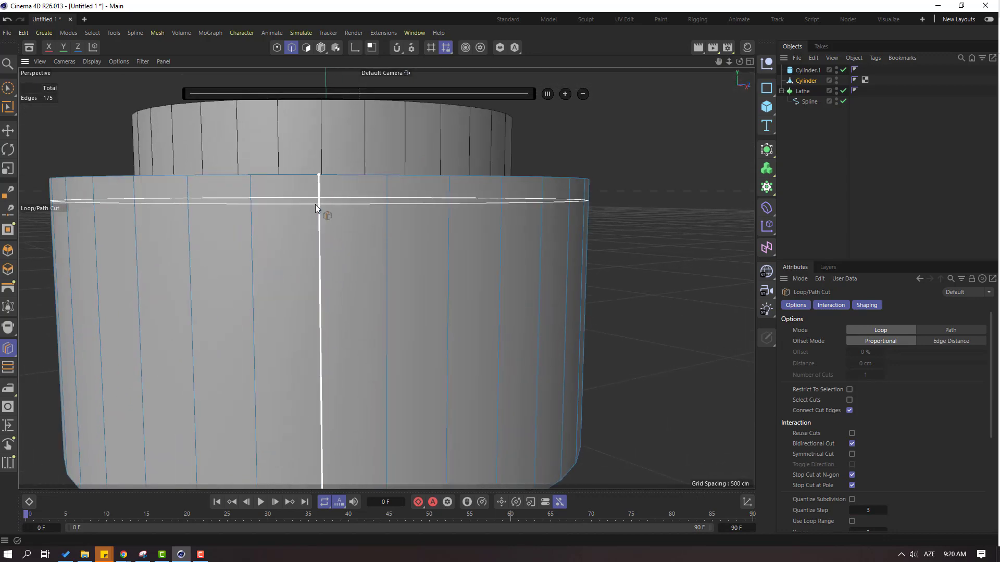
click(318, 202)
mouse_move(318, 202)
alt+mouse_down()
mouse_move(256, 281)
mouse_move(305, 208)
alt+mouse_up()
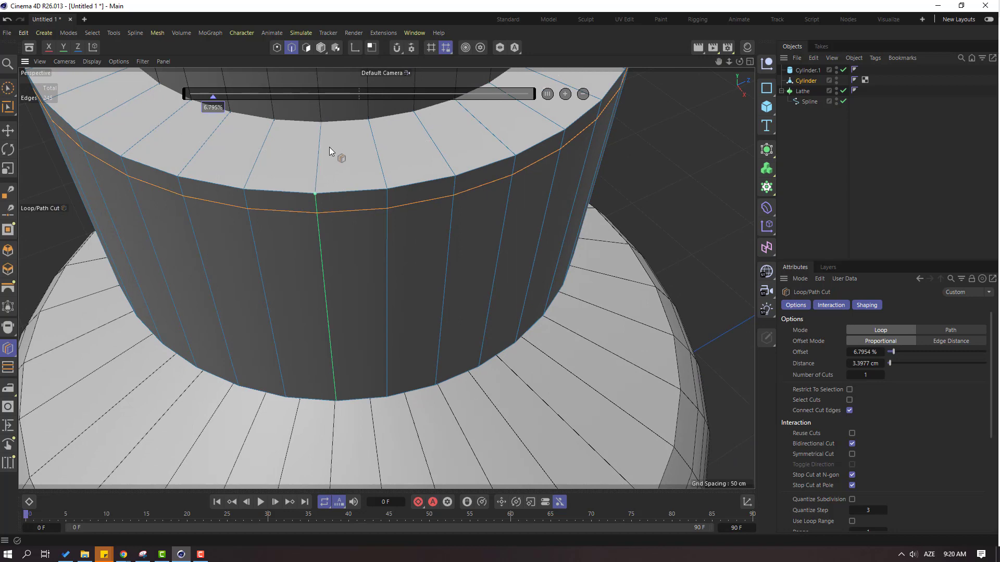
click(317, 154)
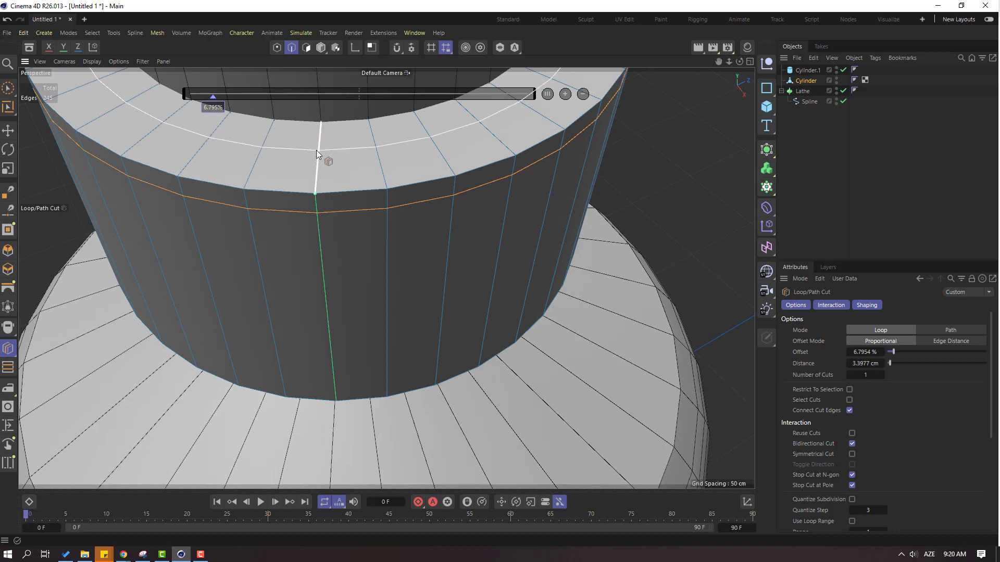
alt+drag(316, 150, 337, 282)
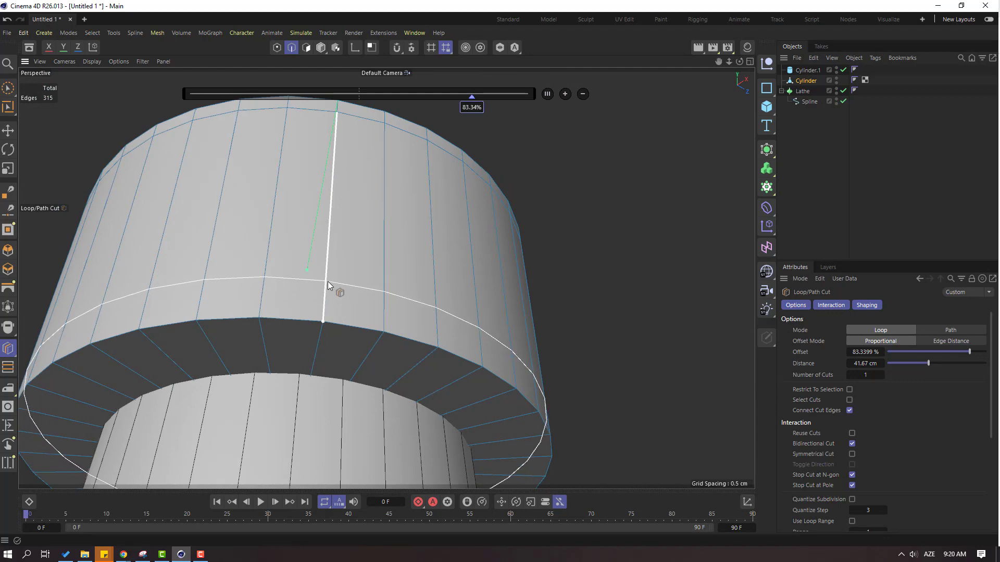
Step: Add a loop cut around the large cap's side near its lower rim, and another on its underside at about 18.6% offset
click(328, 282)
click(312, 356)
scroll(382, 296, down, 2)
alt+drag(345, 258, 280, 336)
scroll(420, 230, down, 3)
alt+middle_drag(399, 171, 380, 248)
alt+drag(380, 248, 388, 270)
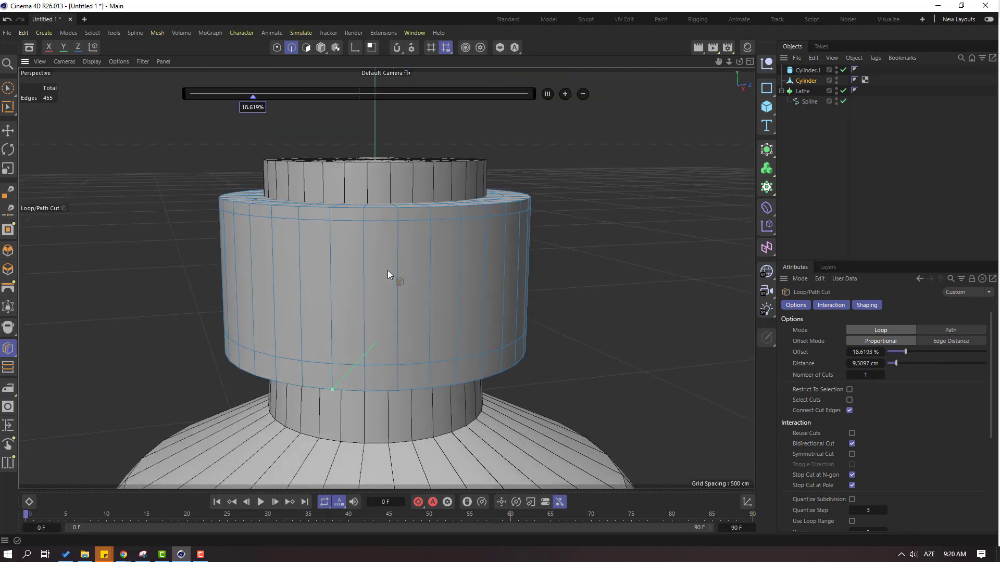
alt+drag(340, 239, 386, 213)
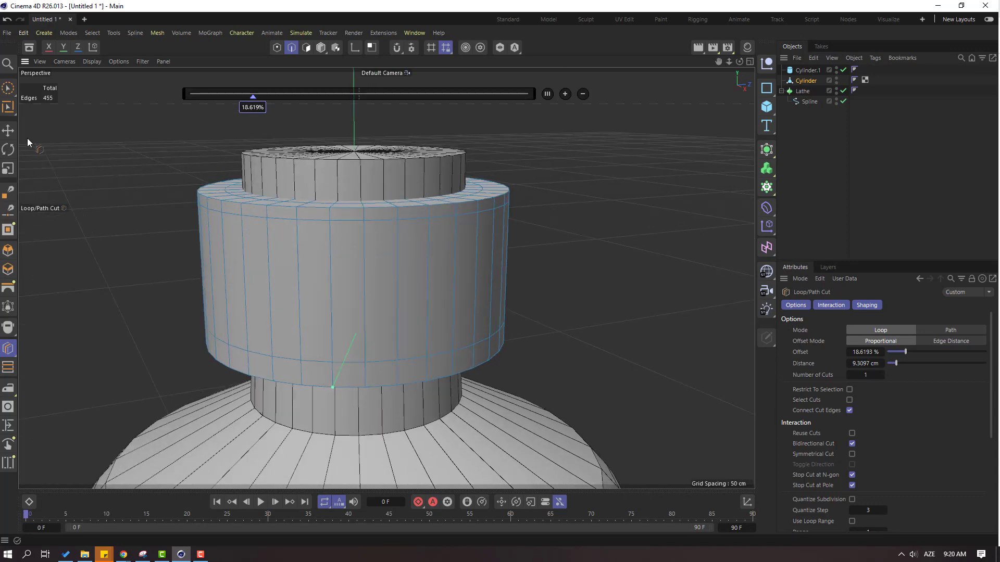
Step: Bevel the large cap's upper outer edge loop with an offset of about 2.8 cm and 14 subdivisions
click(7, 131)
scroll(430, 224, up, 3)
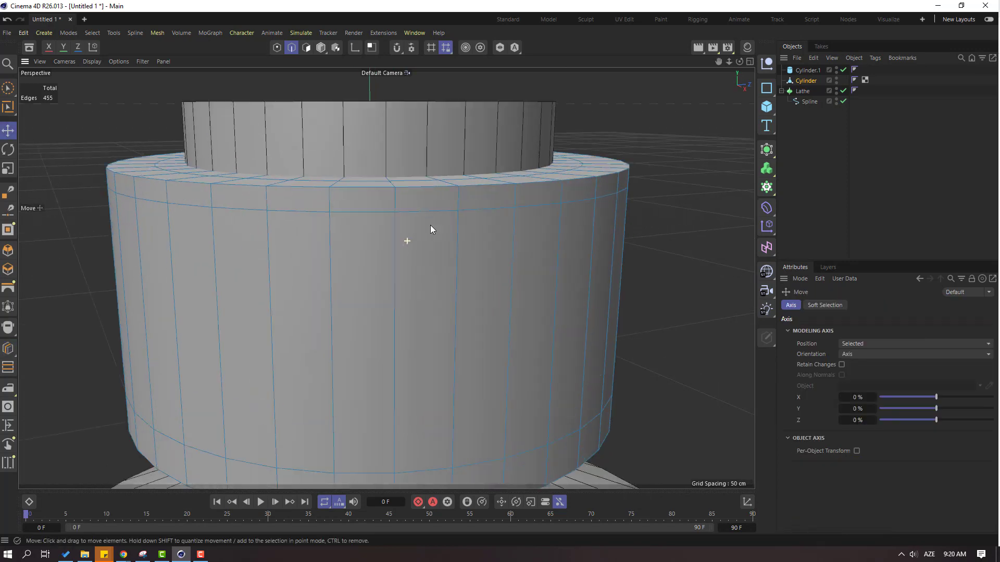
alt+drag(341, 223, 360, 243)
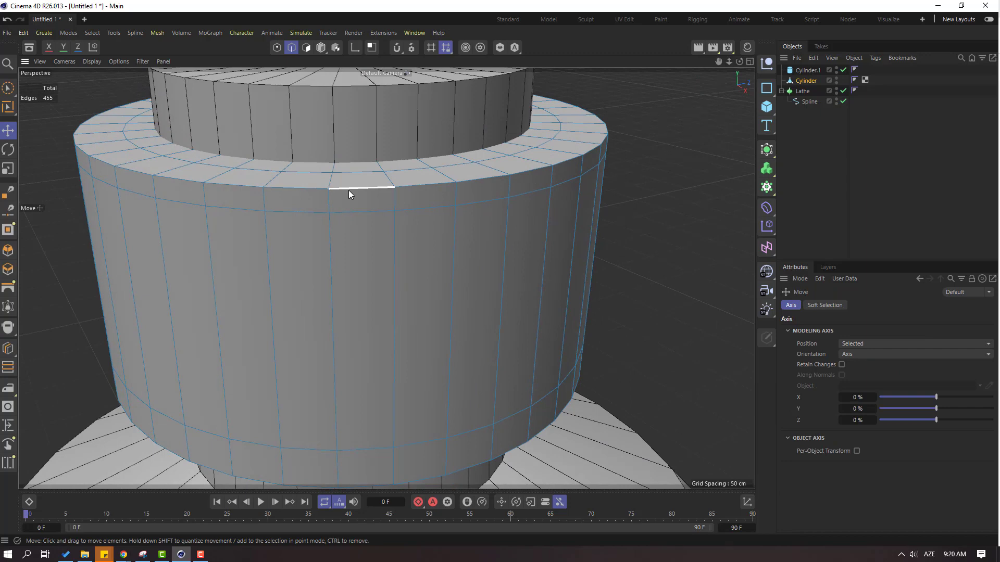
double_click(348, 190)
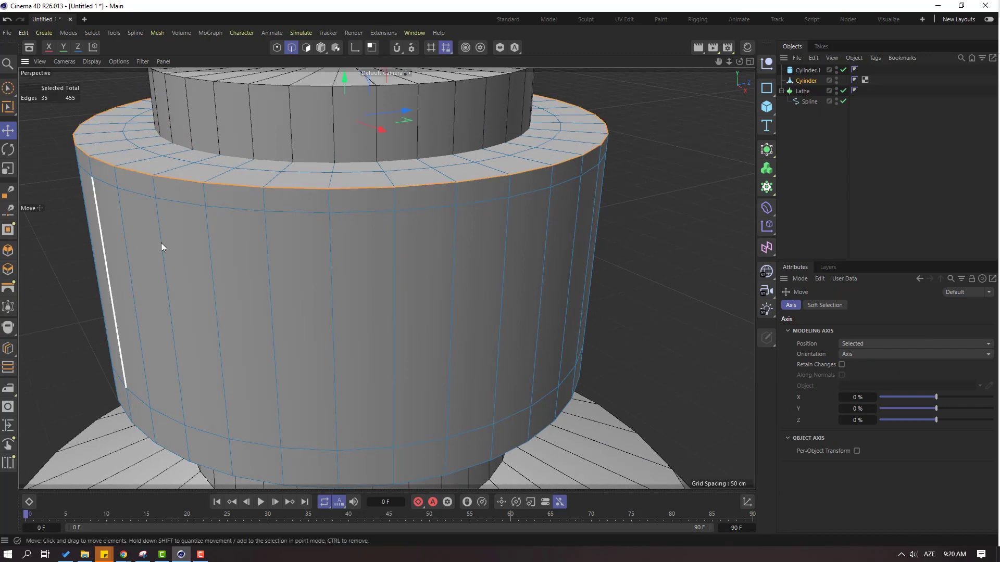
scroll(562, 203, up, 2)
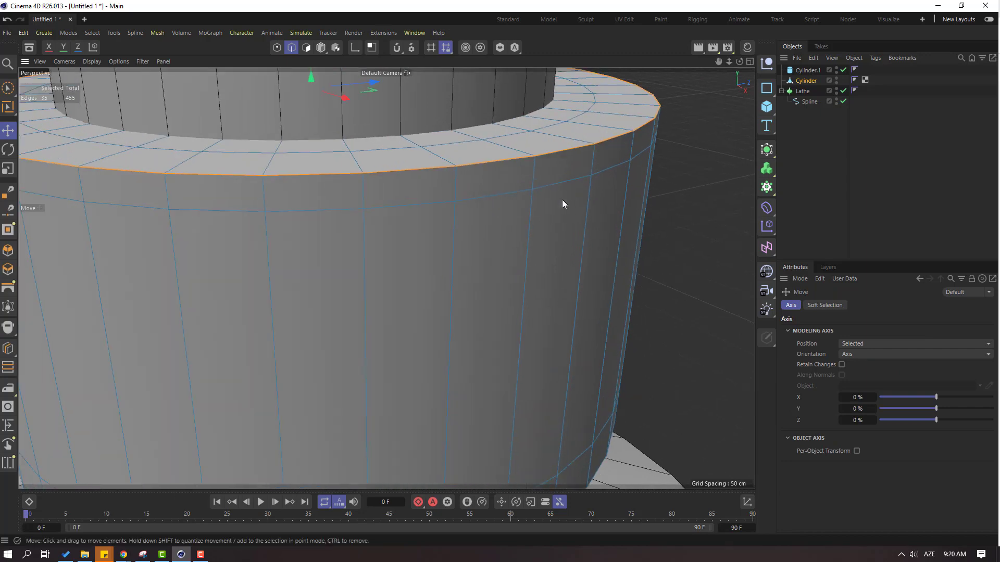
right_click(704, 123)
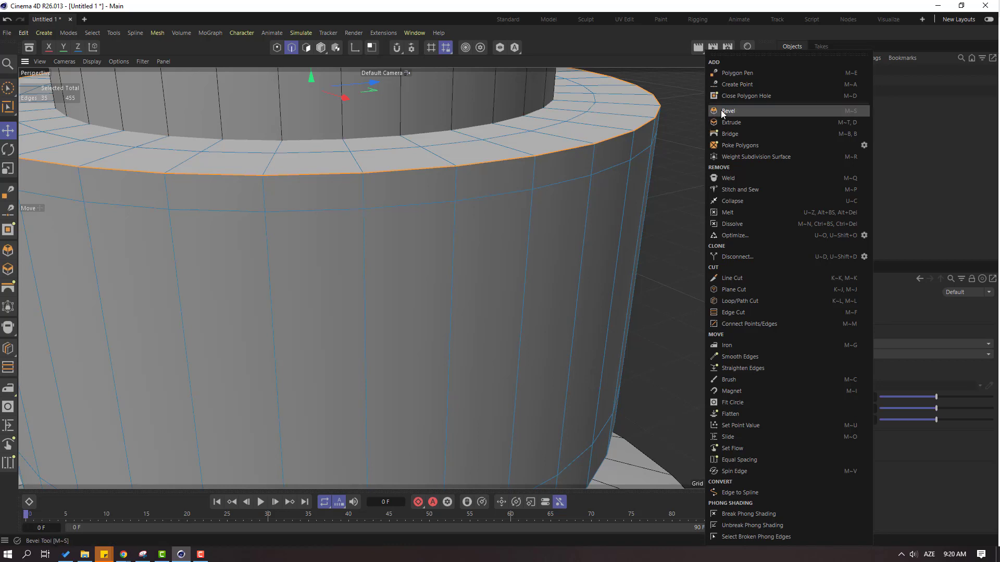
click(724, 112)
drag(490, 167, 496, 155)
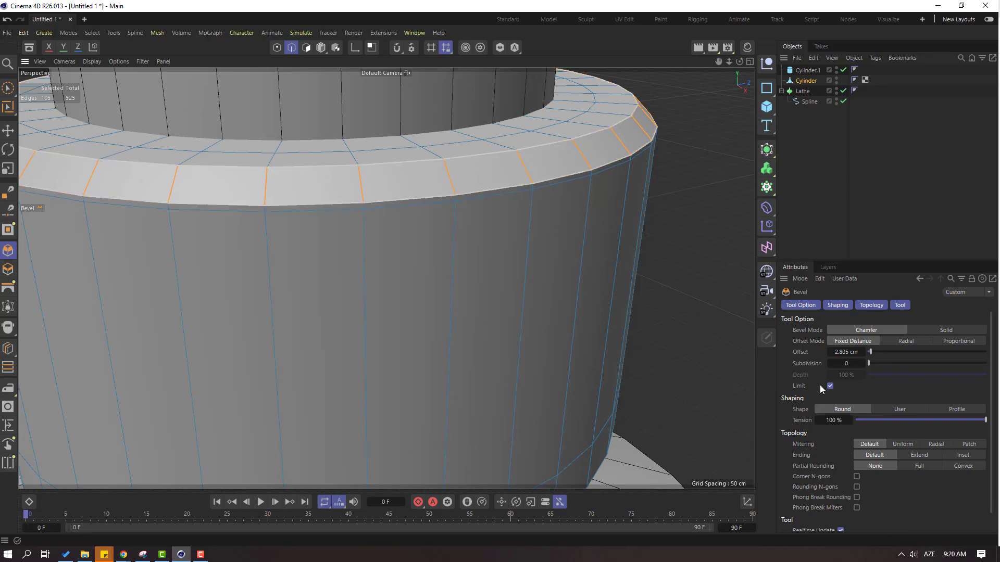
drag(869, 364, 952, 363)
scroll(520, 354, down, 3)
alt+drag(477, 390, 490, 386)
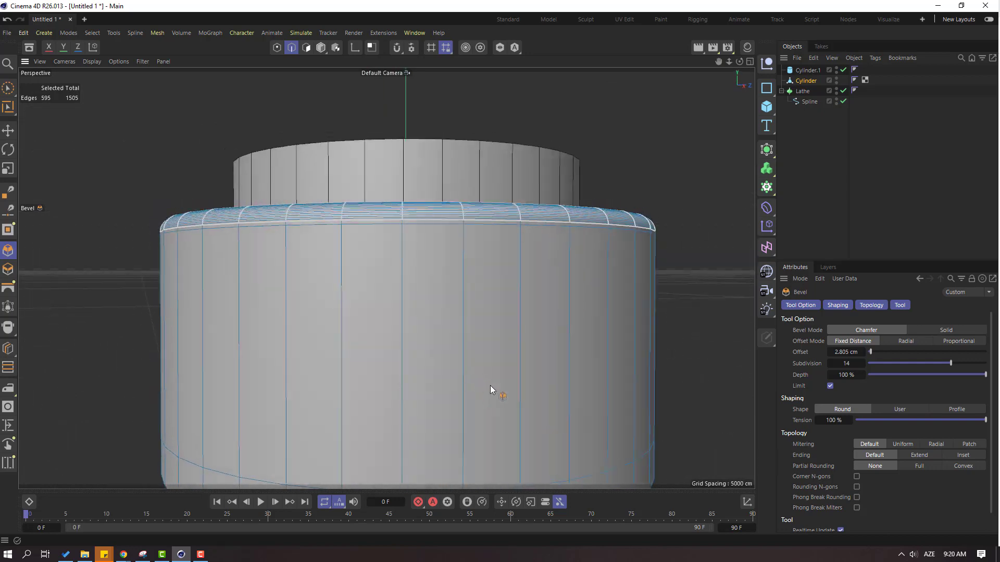
Step: Add the large cap's lower outer edge loop to the selection and bevel it by about 5.4 cm
scroll(504, 344, down, 3)
alt+middle_drag(525, 294, 530, 174)
alt+drag(501, 289, 480, 260)
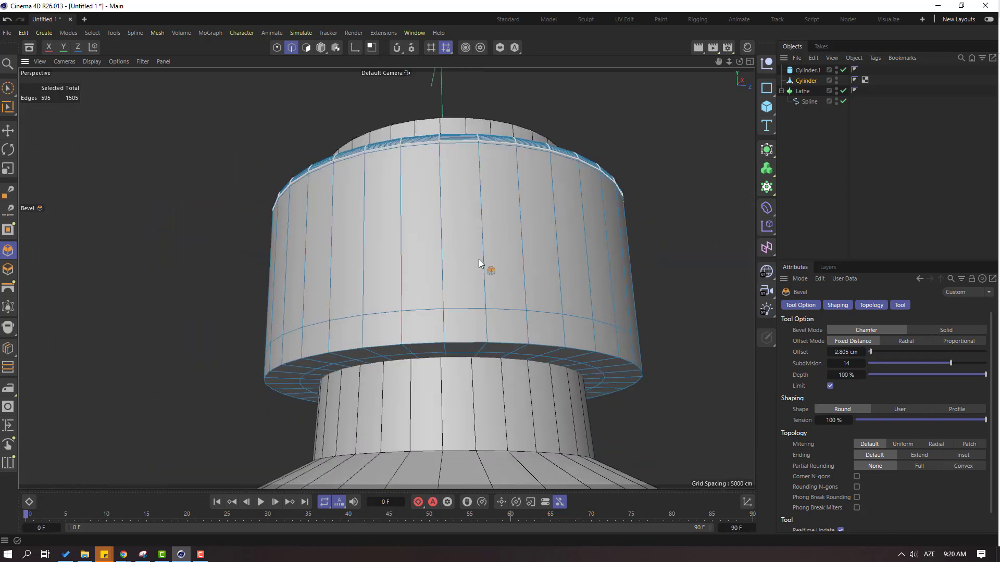
click(8, 130)
scroll(495, 380, up, 5)
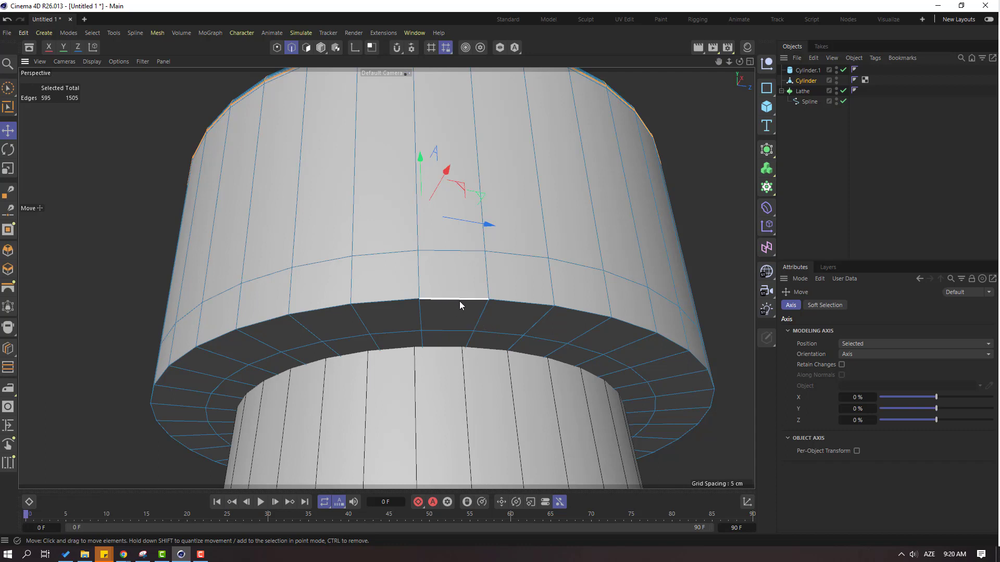
shift+double_click(459, 301)
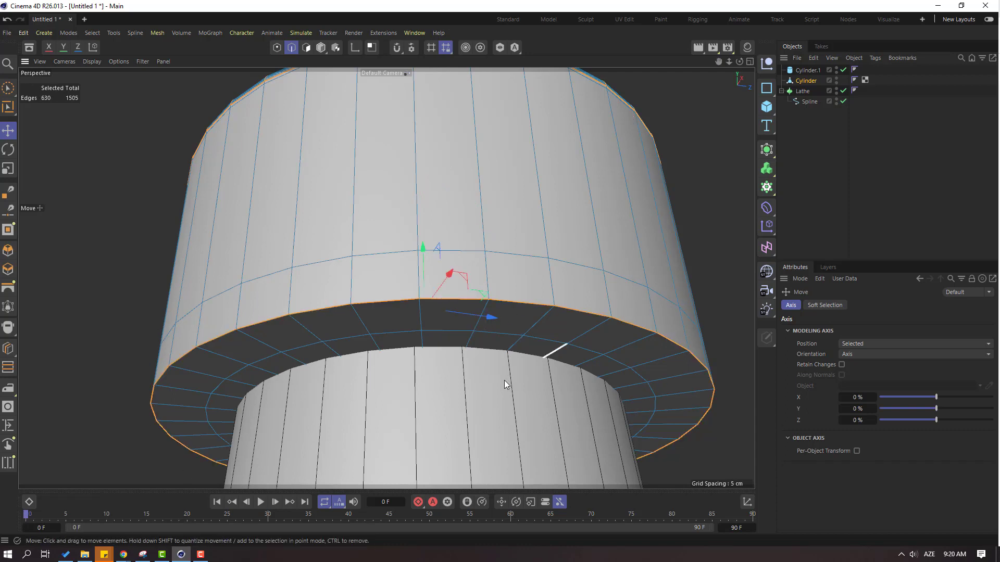
scroll(505, 383, up, 3)
right_click(80, 121)
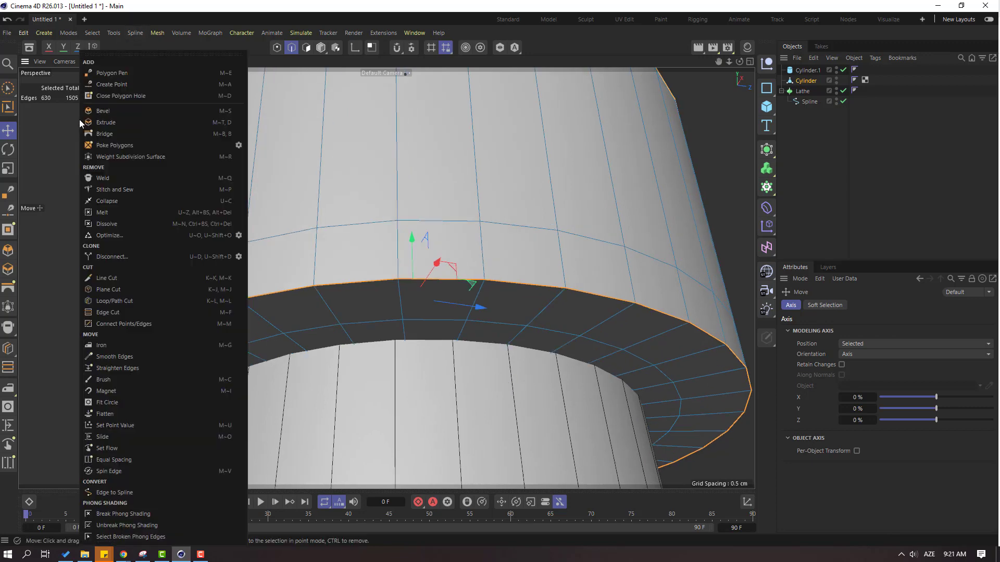
click(107, 112)
drag(452, 313, 475, 227)
alt+drag(521, 323, 354, 374)
click(6, 132)
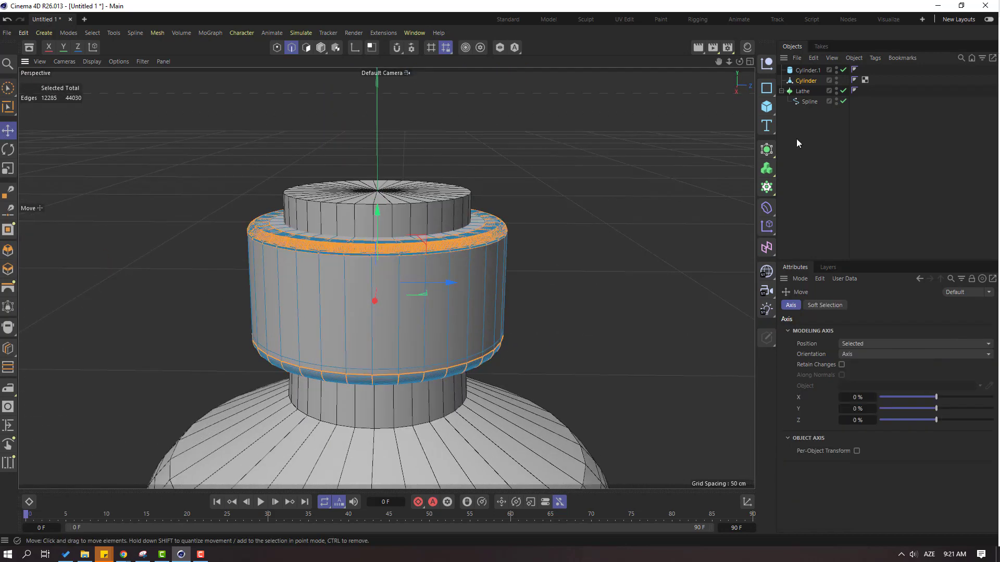
Step: Convert the smaller upper cap cylinder into an editable polygon object
click(807, 71)
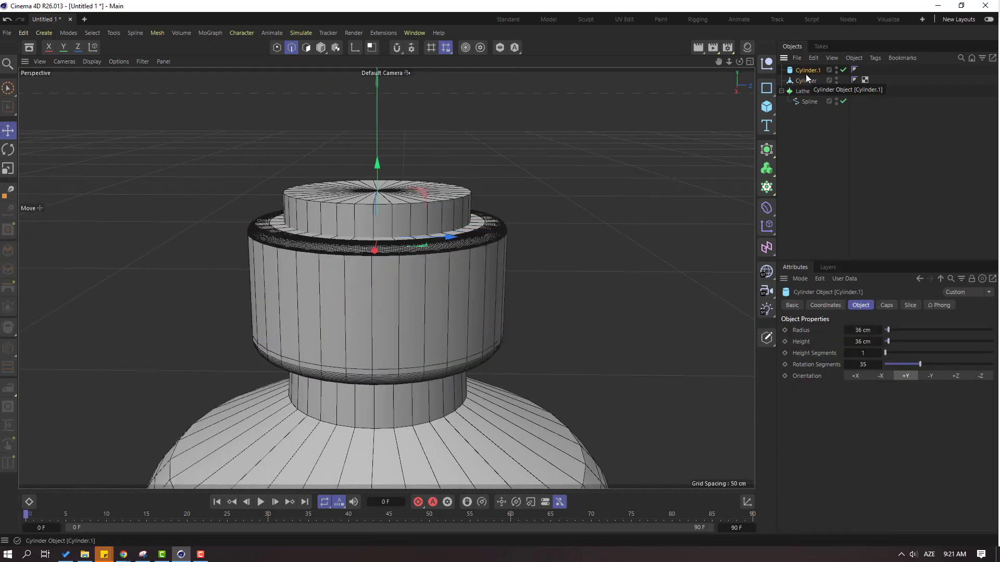
alt+drag(433, 296, 449, 309)
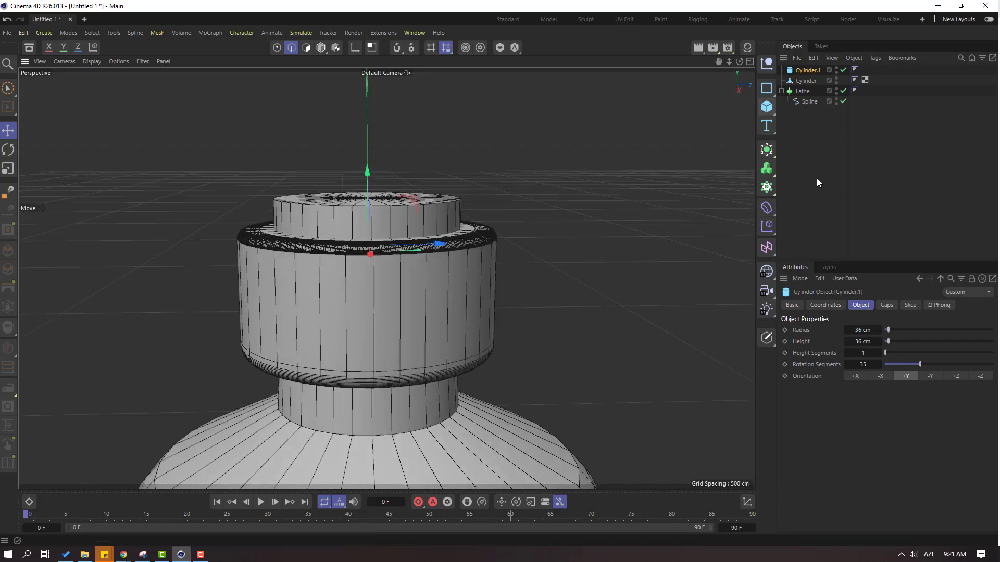
click(765, 340)
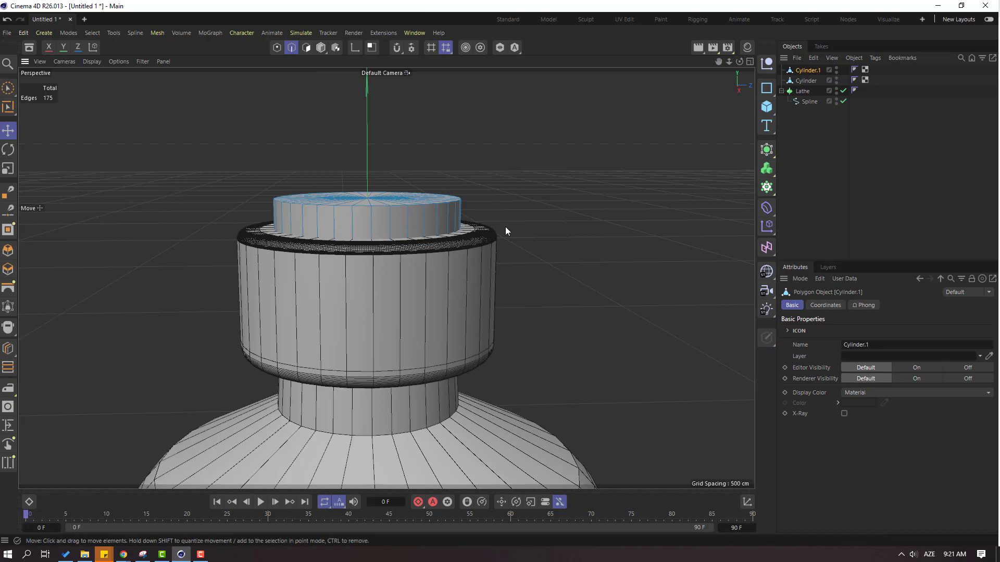
Step: Add a horizontal loop cut around the side of the smaller cap cylinder
right_click(534, 114)
click(481, 14)
right_click(523, 117)
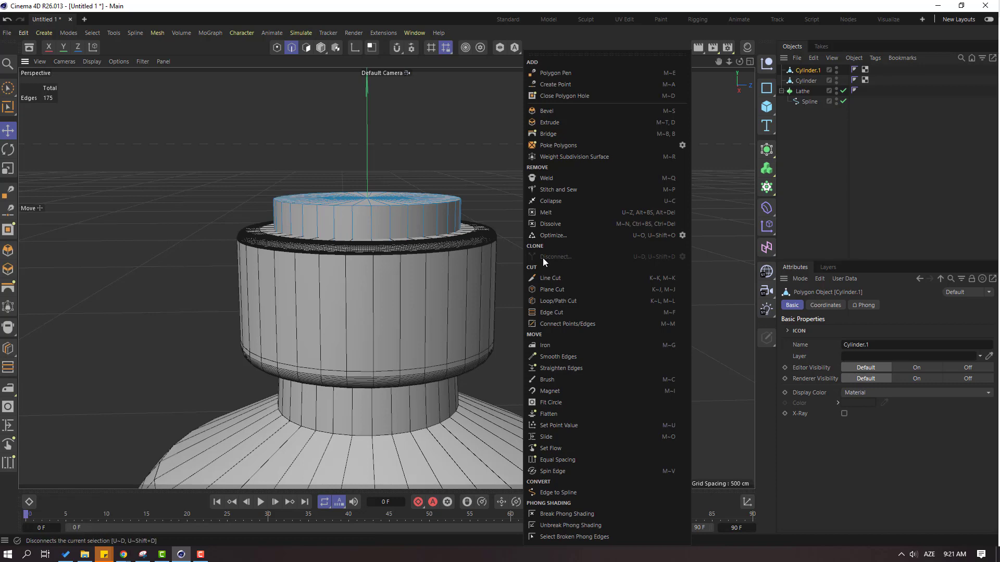
click(554, 302)
scroll(361, 241, up, 5)
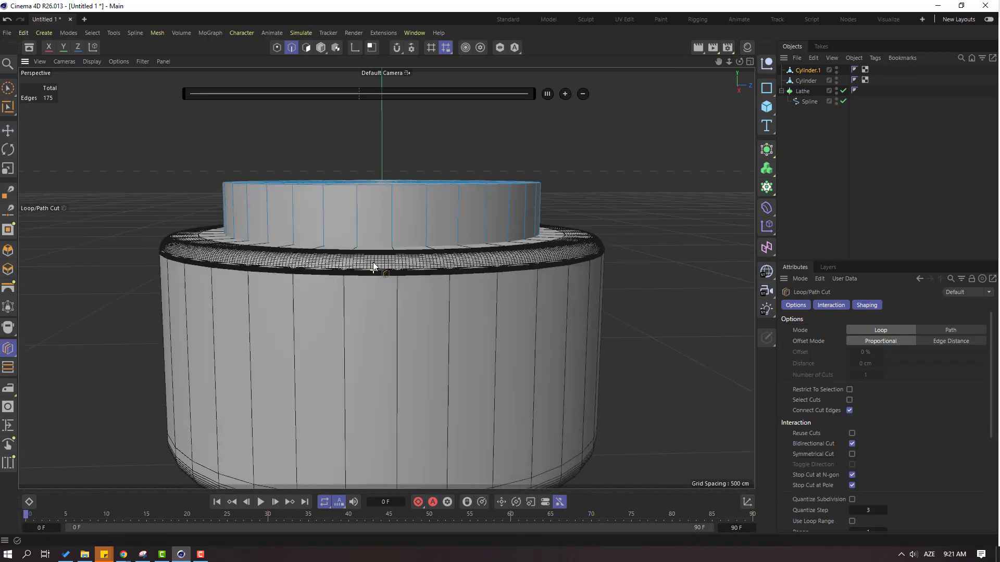
click(390, 220)
alt+drag(391, 220, 417, 265)
click(383, 133)
key(ctrl+shift+z)
key(ctrl+shift+z)
key(ctrl+z)
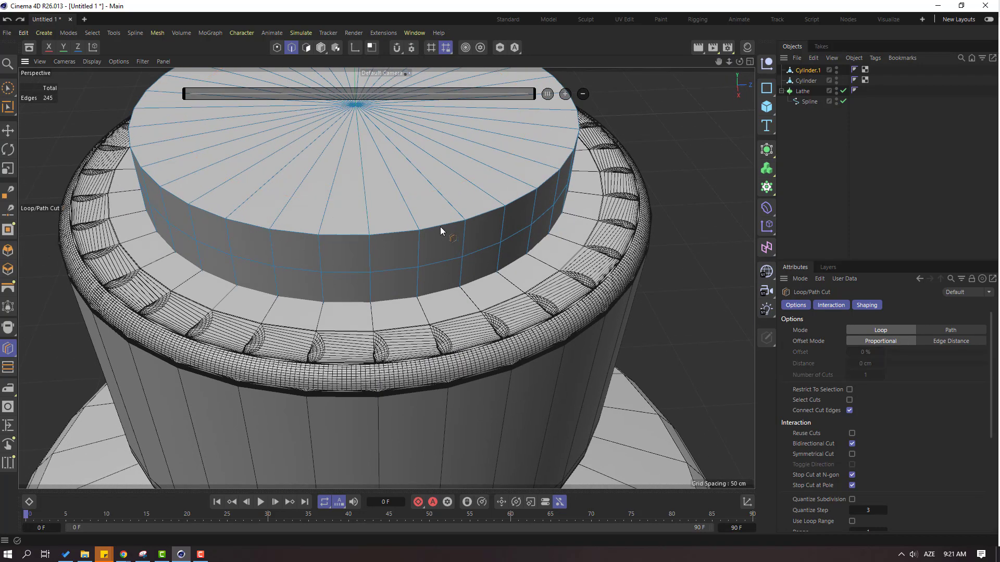
Step: Add a circular loop cut around the top face of the smaller cap cylinder
click(364, 186)
alt+drag(363, 186, 337, 250)
scroll(337, 250, down, 2)
click(8, 131)
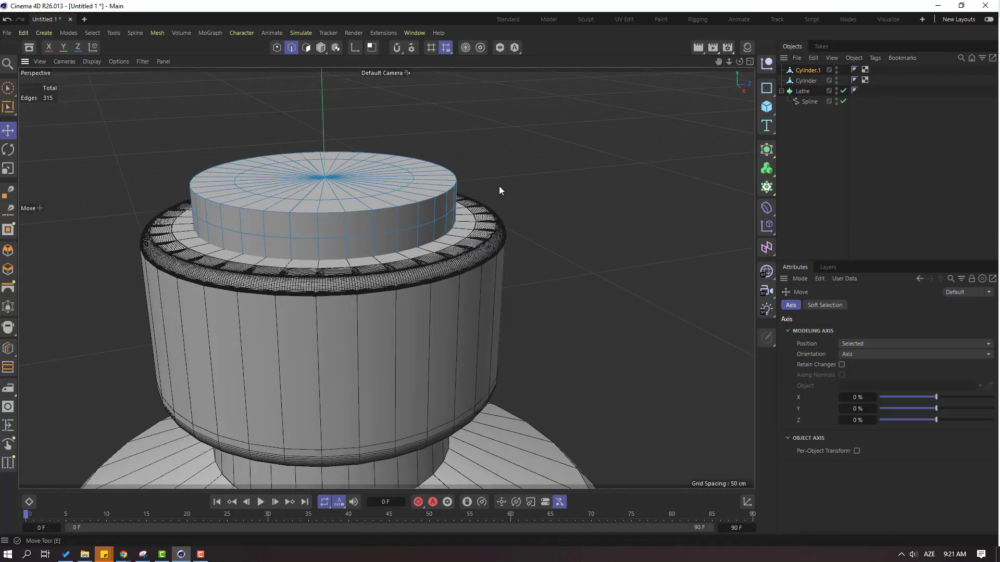
Step: Bevel the smaller cap's upper outer edge loop with an offset of about 4 cm and 14 subdivisions
scroll(335, 221, up, 3)
scroll(335, 221, up, 2)
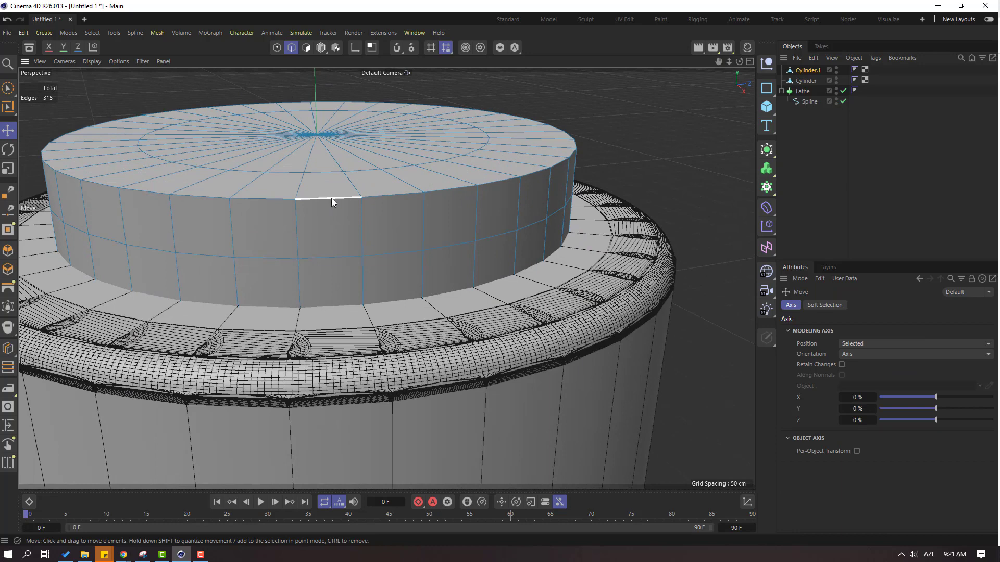
double_click(331, 200)
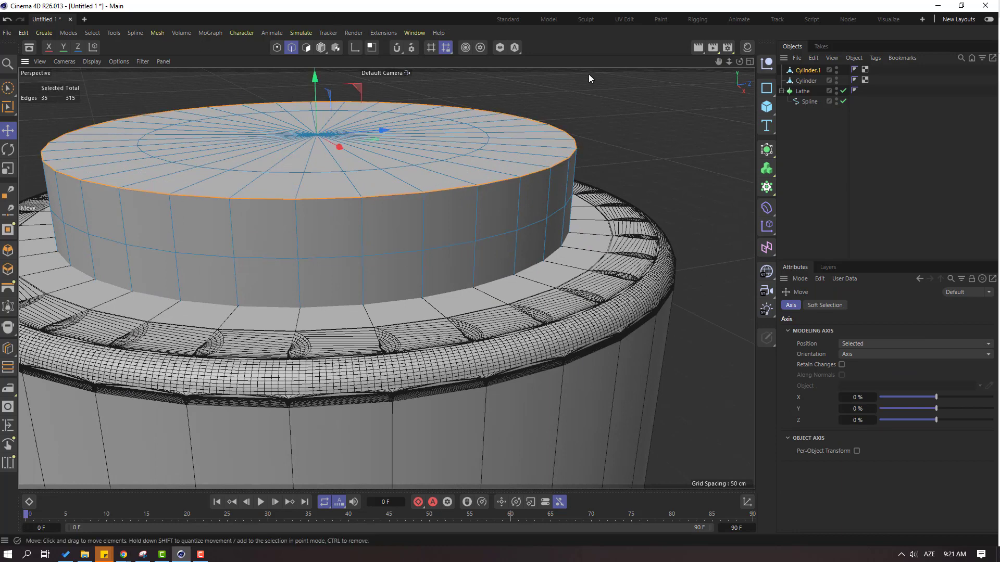
right_click(588, 78)
click(604, 111)
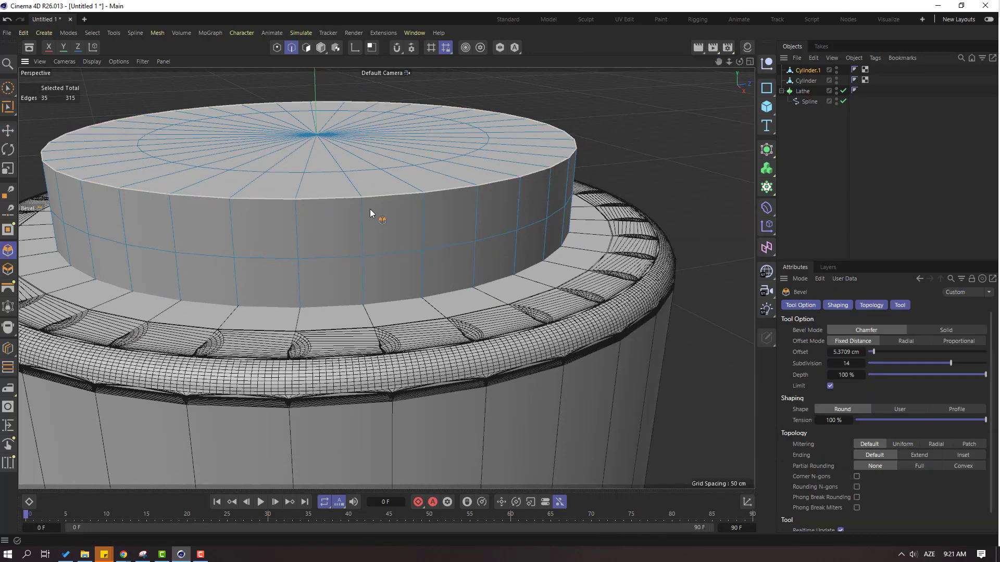
mouse_move(333, 199)
mouse_down()
mouse_move(353, 193)
mouse_move(345, 196)
mouse_up()
scroll(342, 254, down, 10)
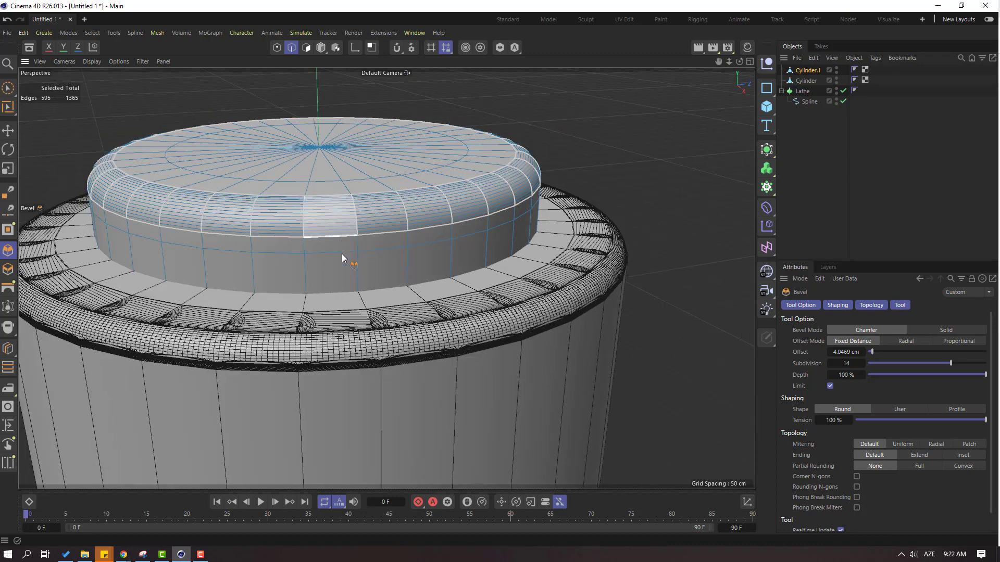
click(9, 134)
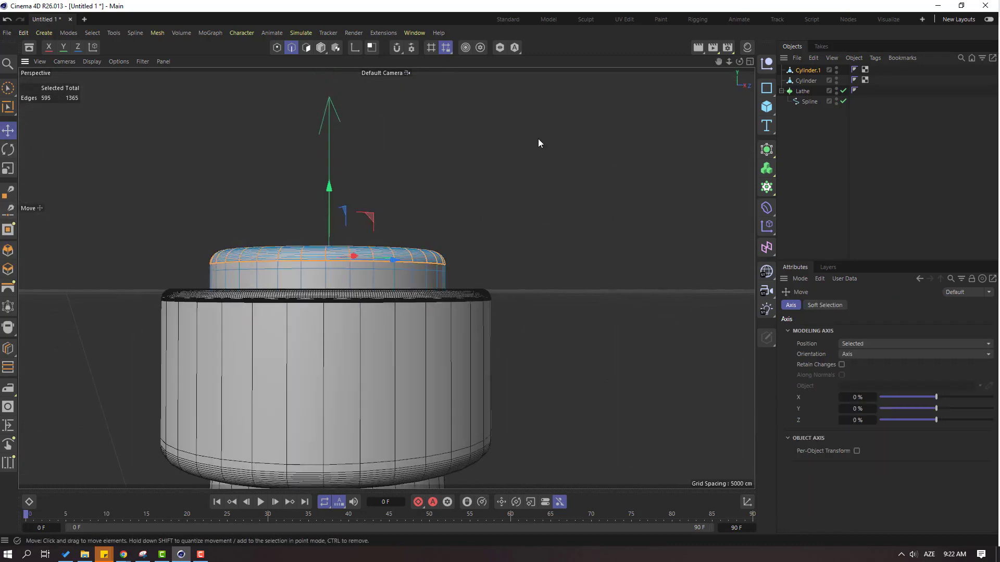
Step: Leave edge editing and return to Model mode for working on whole objects
click(321, 47)
scroll(469, 291, down, 1)
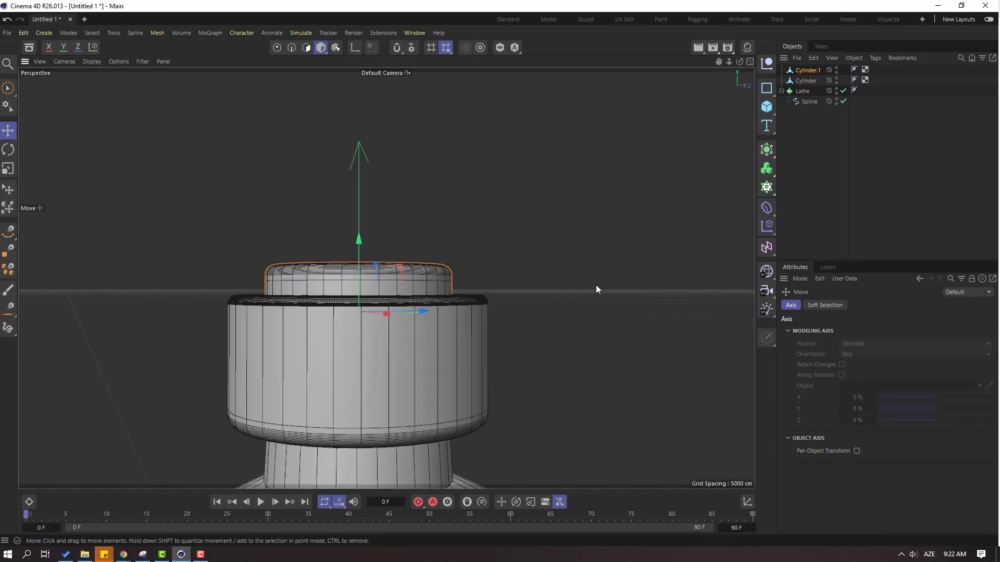
scroll(392, 356, down, 8)
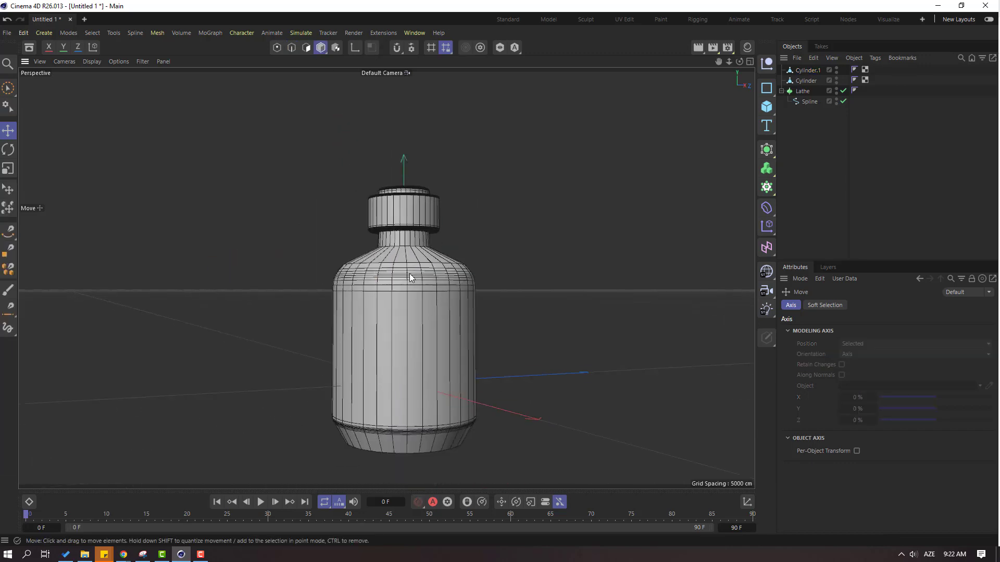
Step: Select the bottle's profile spline under the Lathe and enter point editing
scroll(270, 286, up, 8)
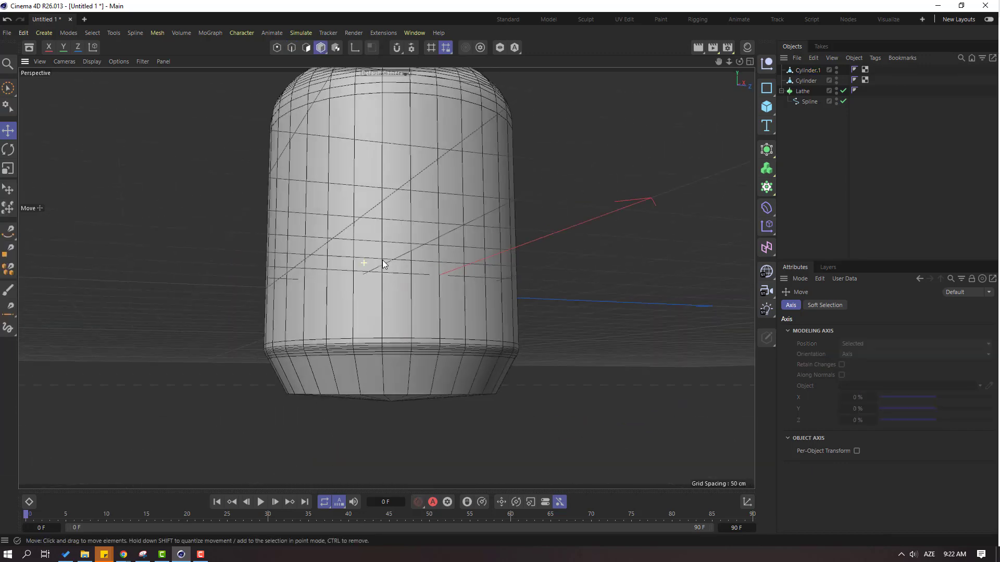
alt+drag(383, 261, 388, 258)
click(808, 102)
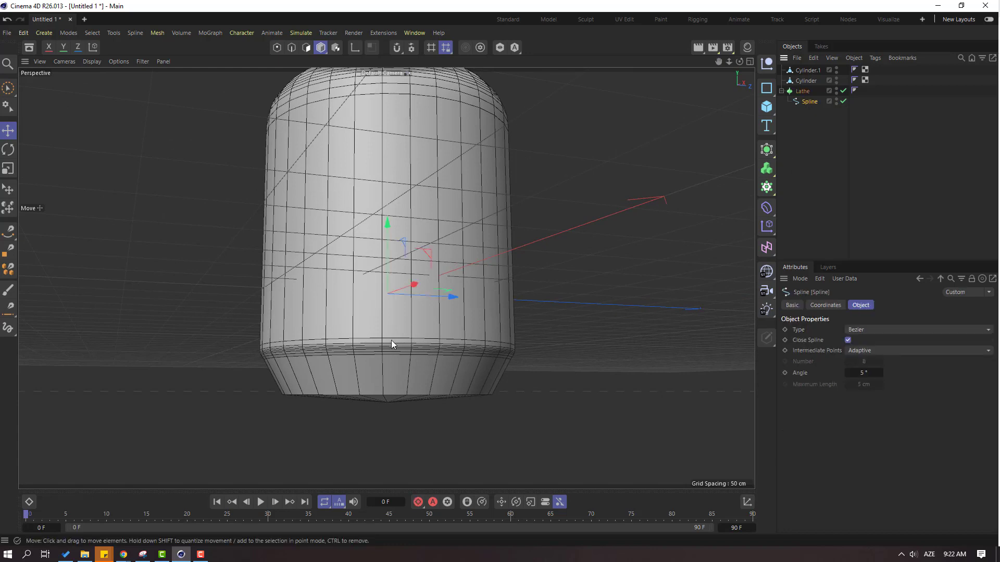
alt+drag(406, 398, 357, 398)
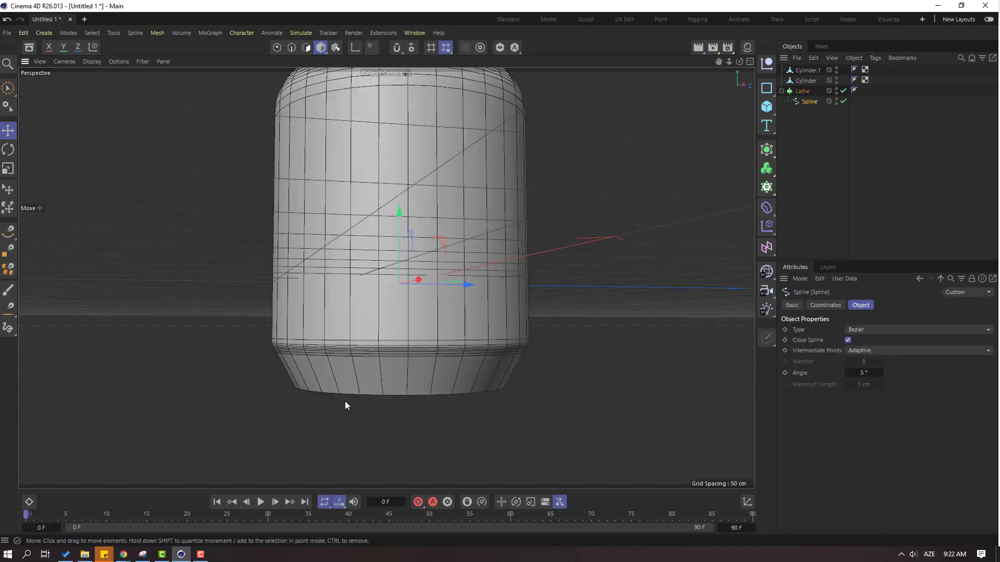
click(276, 49)
Step: Move the profile spline's outer bottom point slightly outward to widen the bottle's base
scroll(404, 387, up, 3)
alt+drag(305, 378, 271, 376)
click(198, 438)
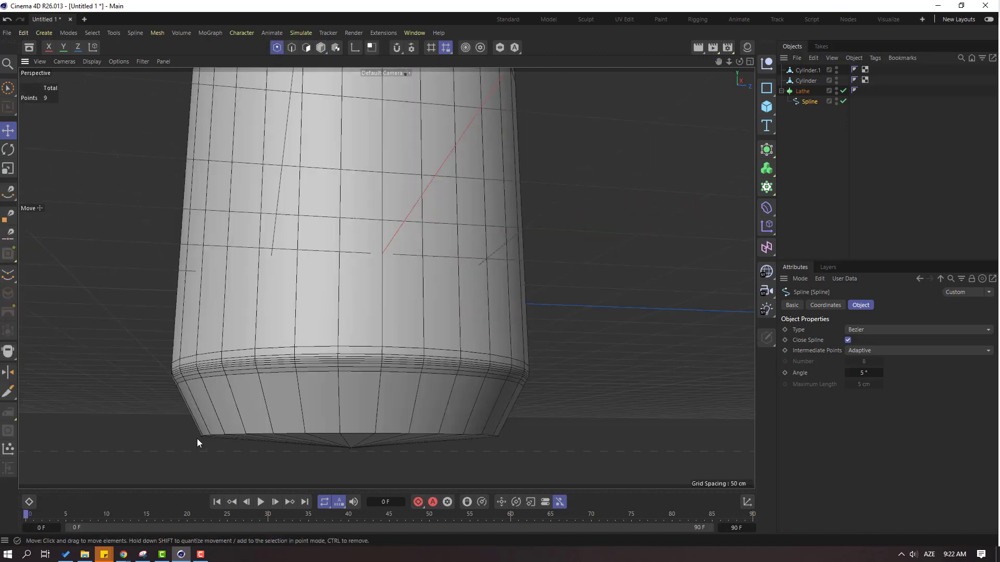
click(199, 437)
alt+drag(199, 437, 368, 436)
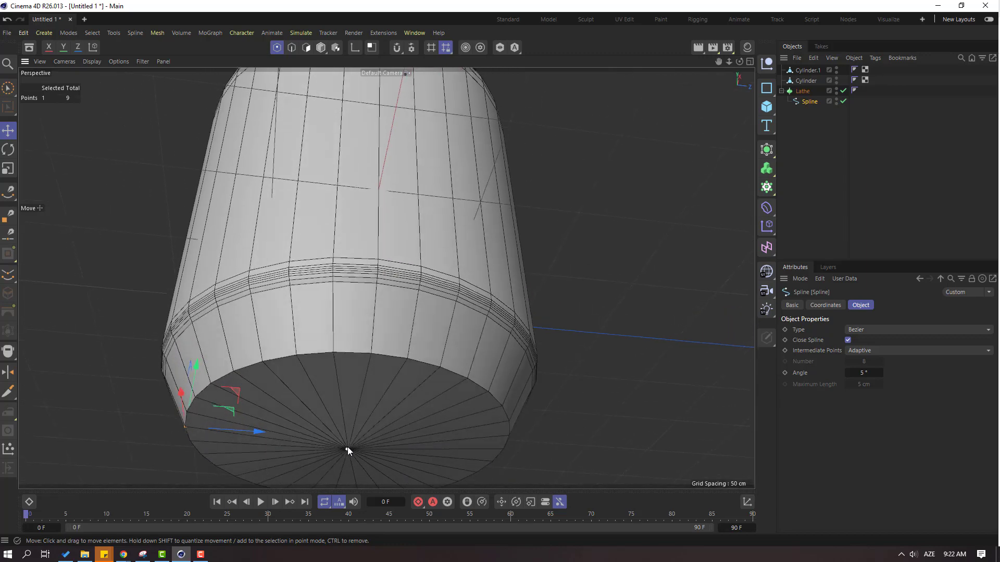
drag(267, 386, 275, 369)
alt+drag(274, 368, 265, 310)
click(208, 316)
click(210, 308)
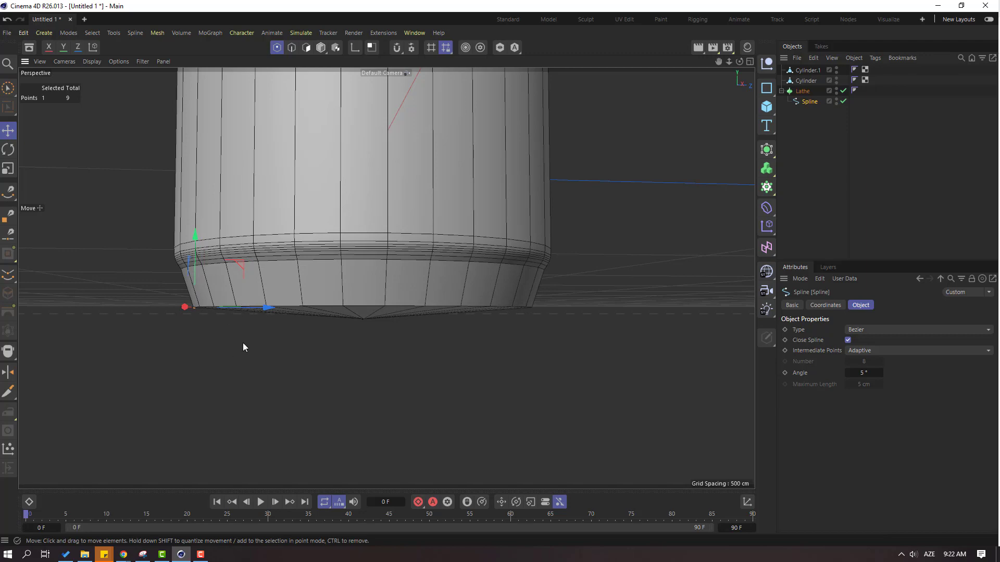
Step: Chamfer the spline's outer bottom point with a radius of about 15.6 cm to round the bottle's base edge
alt+drag(243, 342, 279, 337)
scroll(276, 337, down, 6)
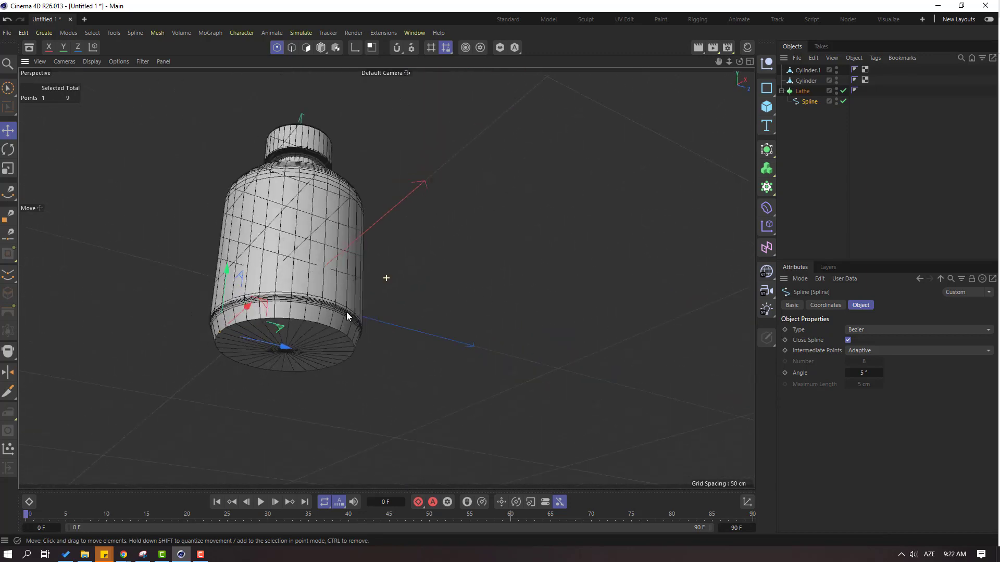
alt+drag(347, 316, 283, 335)
scroll(303, 328, up, 6)
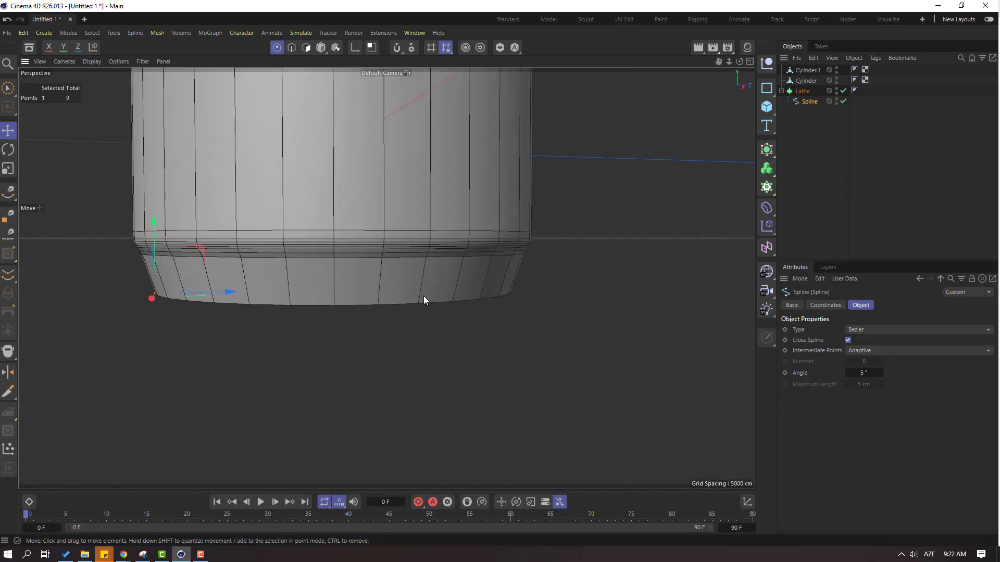
scroll(423, 301, down, 8)
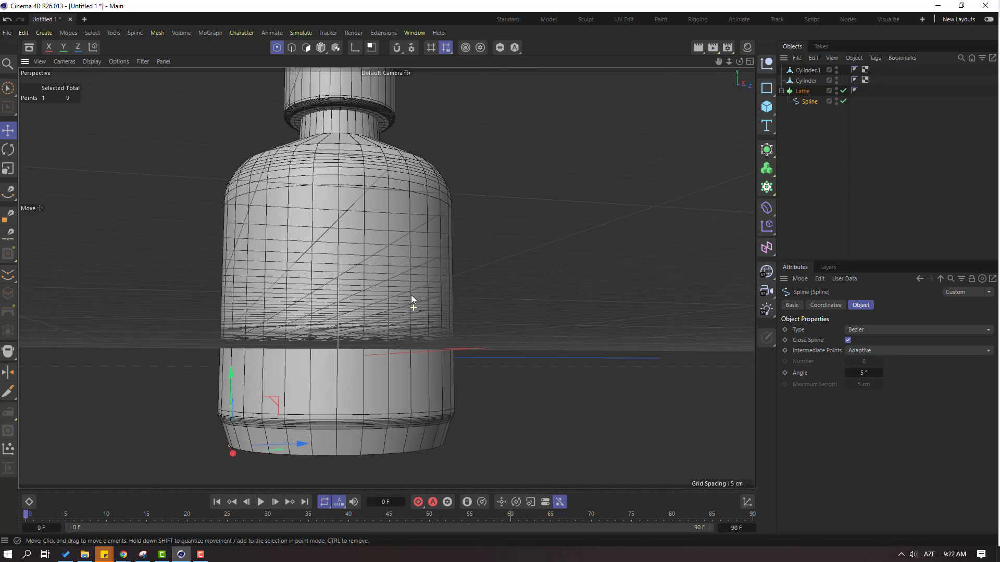
scroll(400, 301, up, 6)
mouse_move(268, 386)
alt+mouse_down()
mouse_move(264, 345)
mouse_move(283, 345)
mouse_move(255, 363)
mouse_move(271, 337)
alt+mouse_up()
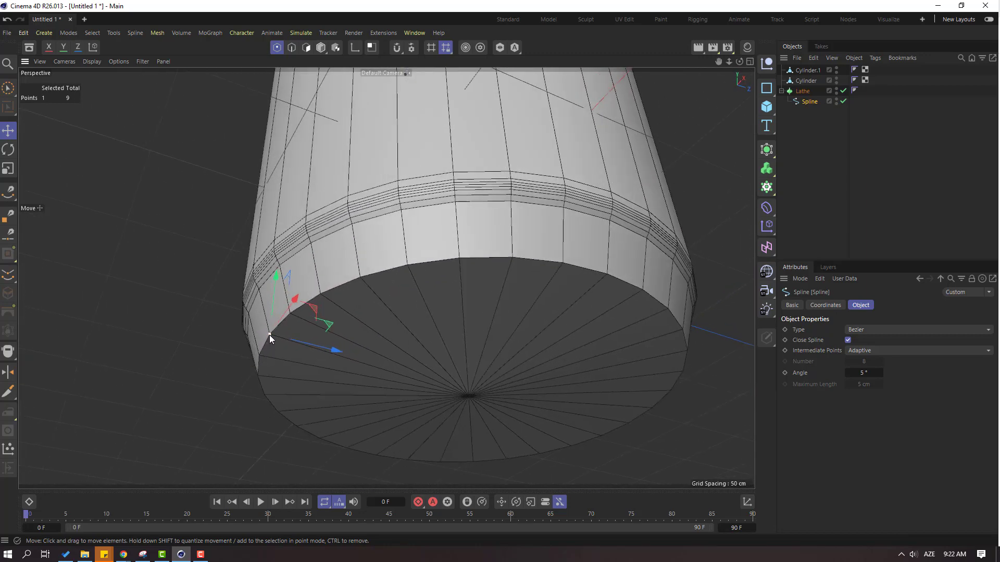
right_click(270, 335)
click(285, 189)
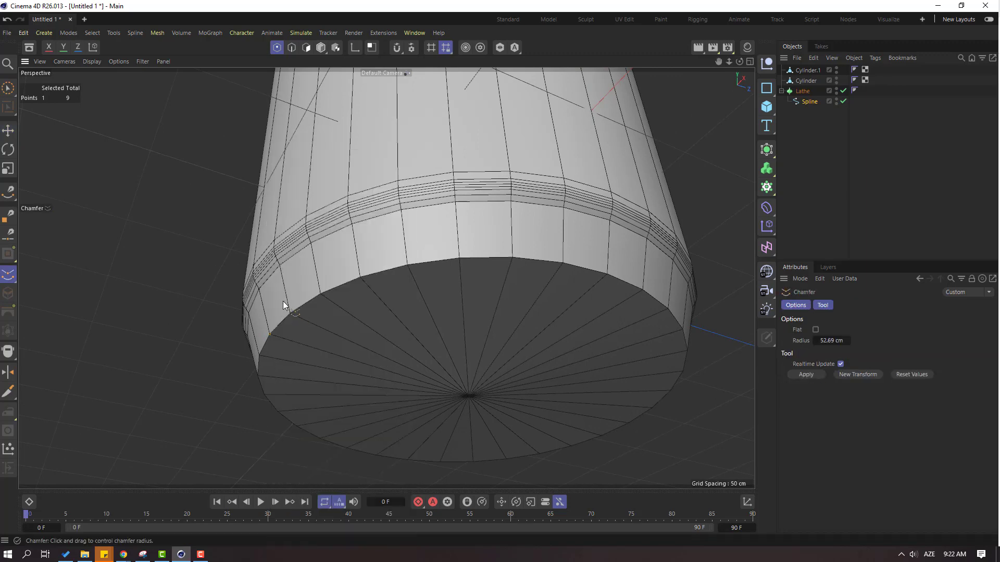
drag(270, 334, 290, 340)
drag(333, 313, 314, 312)
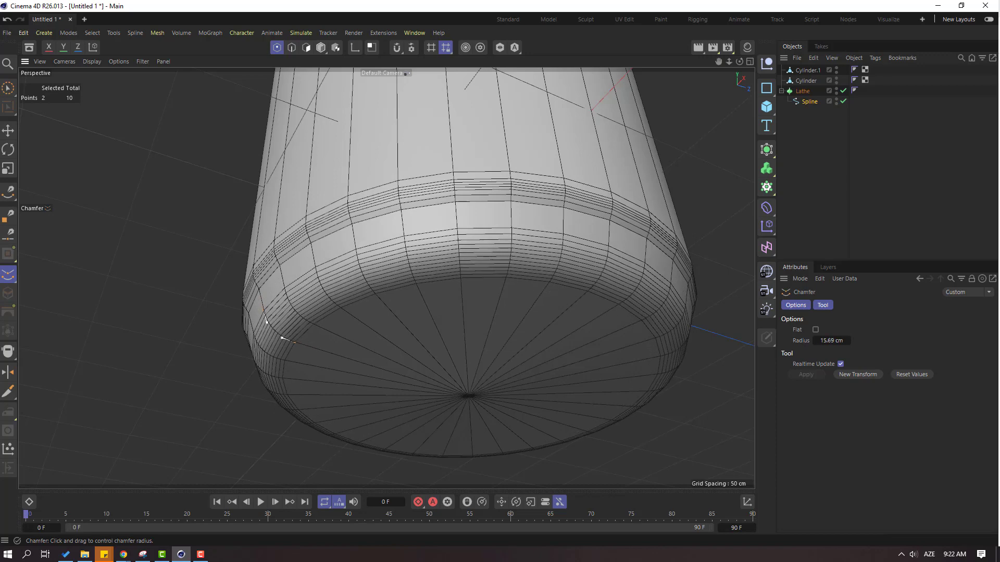
Step: End the chamfer with the Move tool and return to Model mode
scroll(309, 315, down, 5)
alt+drag(482, 271, 579, 184)
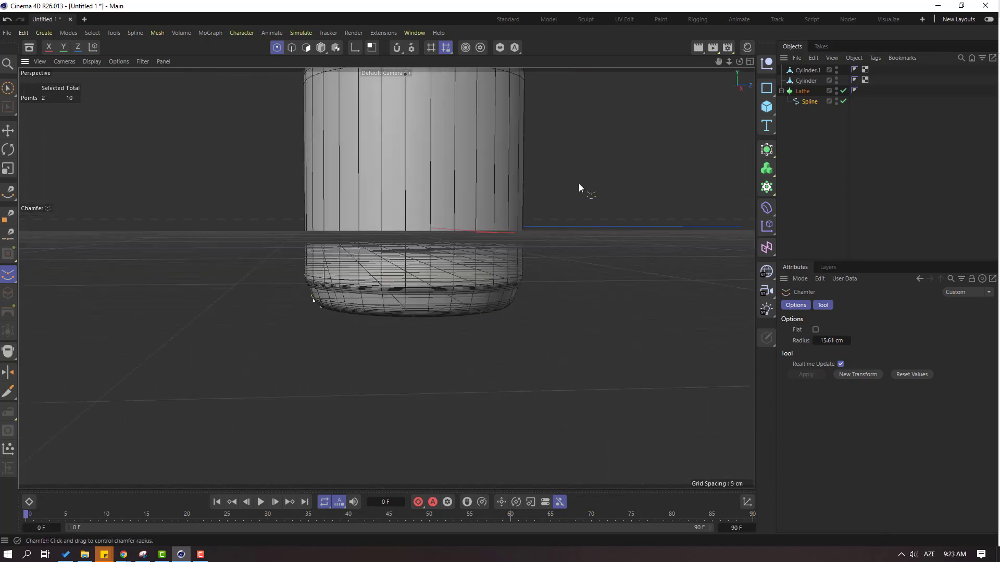
alt+middle_drag(527, 185, 450, 301)
scroll(451, 301, down, 3)
scroll(460, 279, down, 2)
alt+drag(389, 252, 324, 252)
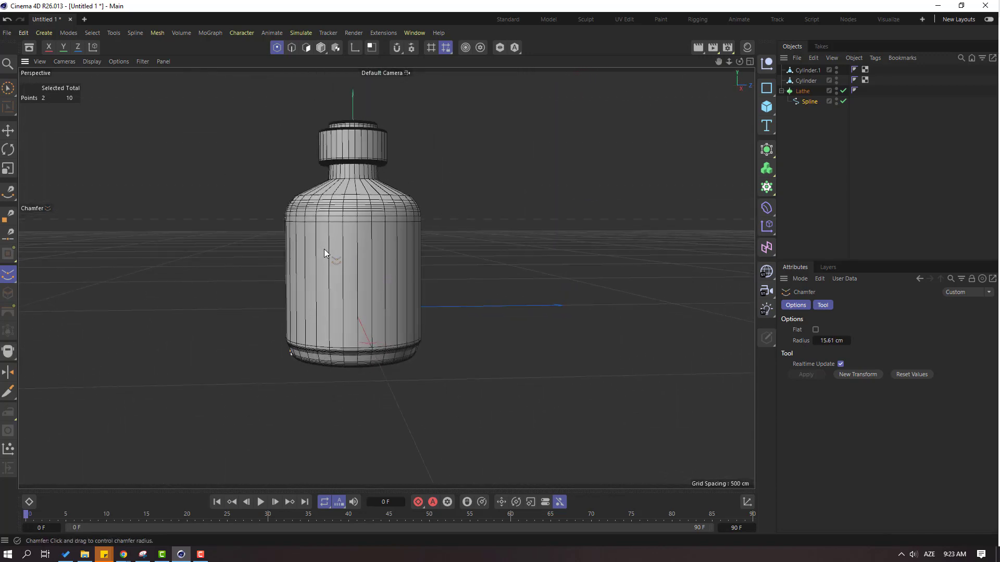
click(9, 137)
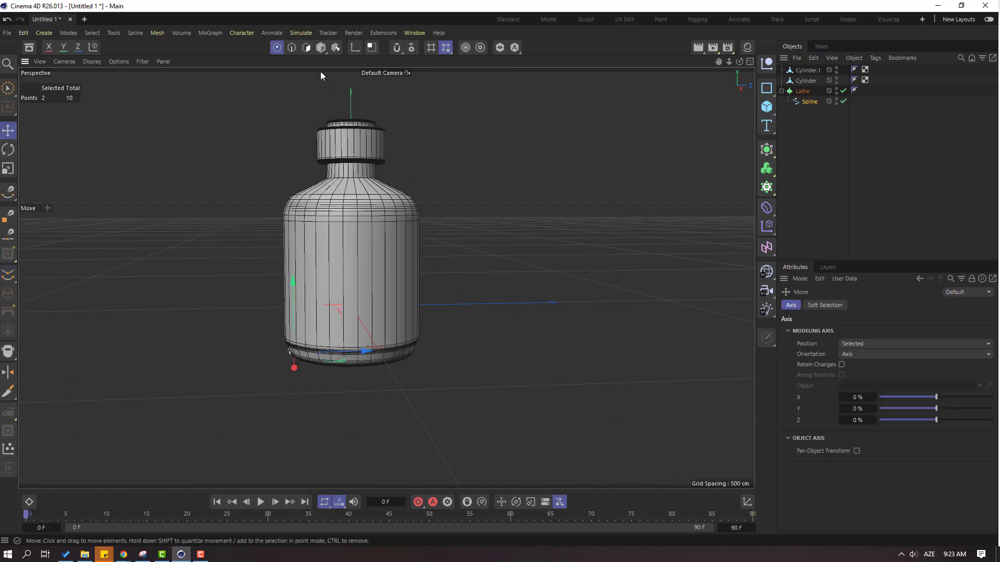
click(321, 50)
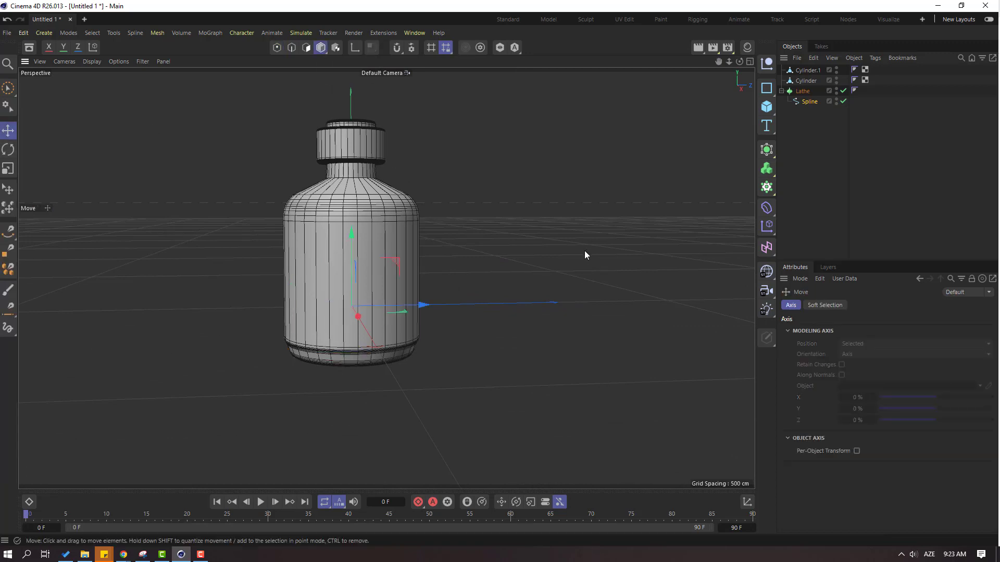
Step: Convert the Lathe bottle into an editable polygon object
scroll(412, 261, up, 1)
alt+drag(412, 261, 367, 219)
alt+middle_drag(367, 220, 312, 254)
alt+drag(311, 254, 311, 249)
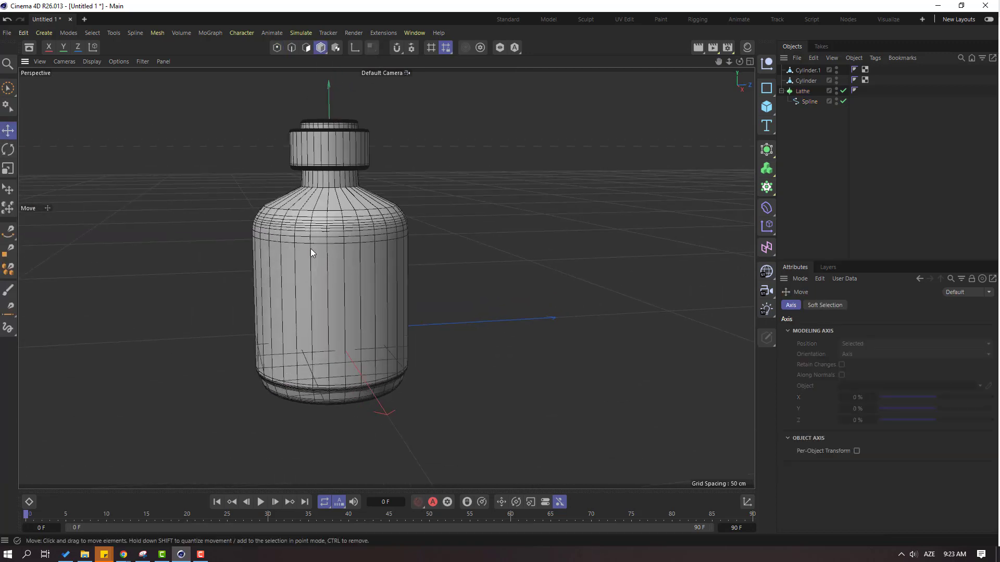
alt+middle_drag(310, 248, 331, 248)
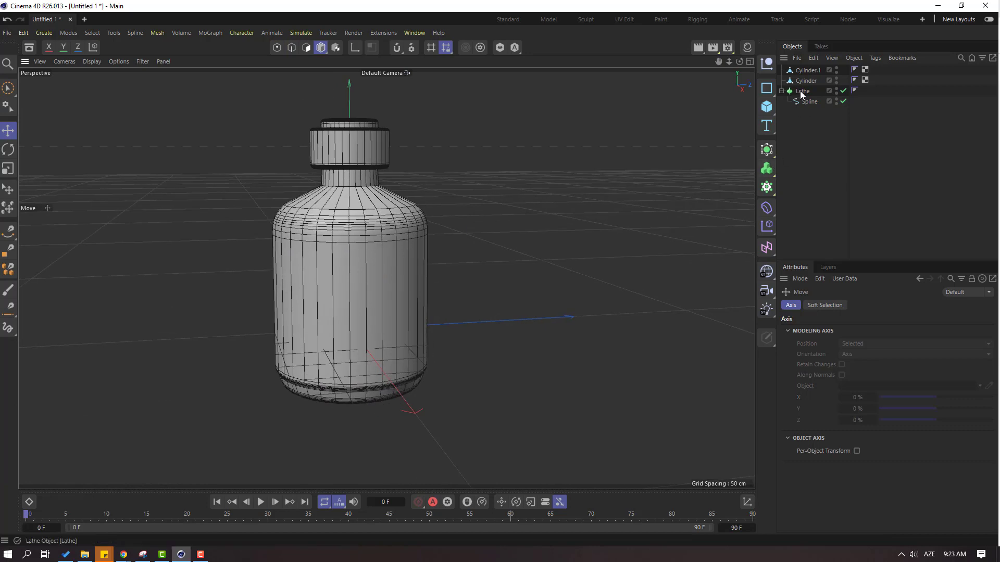
click(801, 92)
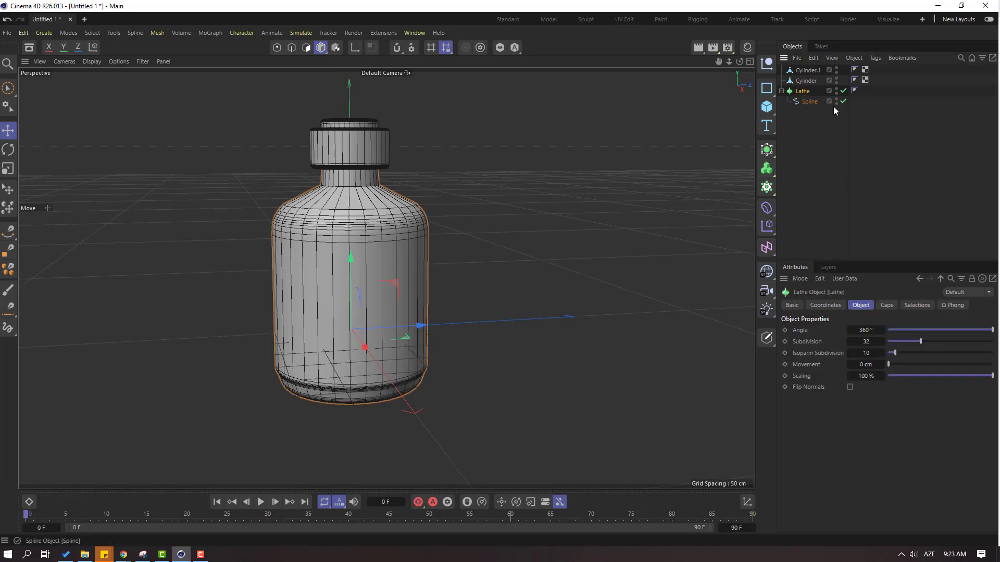
click(770, 341)
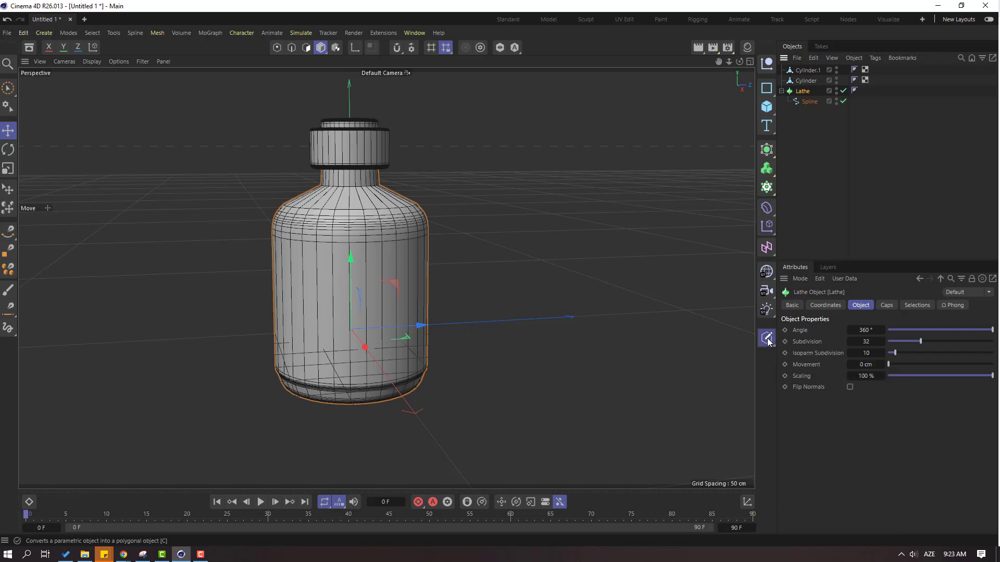
Step: Switch the converted bottle to edge editing and activate the Loop/Path Cut tool
scroll(322, 365, up, 3)
alt+drag(135, 322, 204, 338)
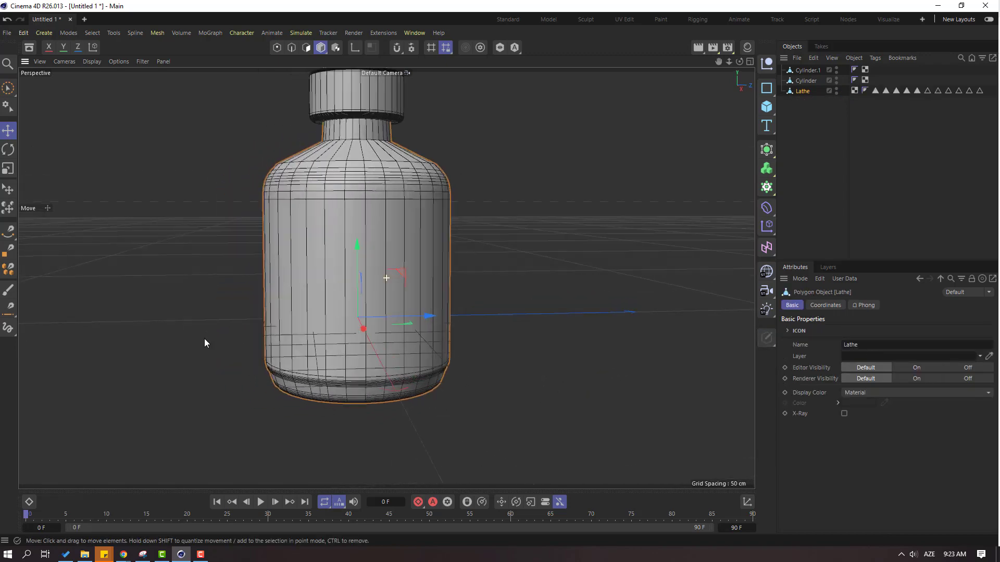
click(292, 47)
right_click(529, 151)
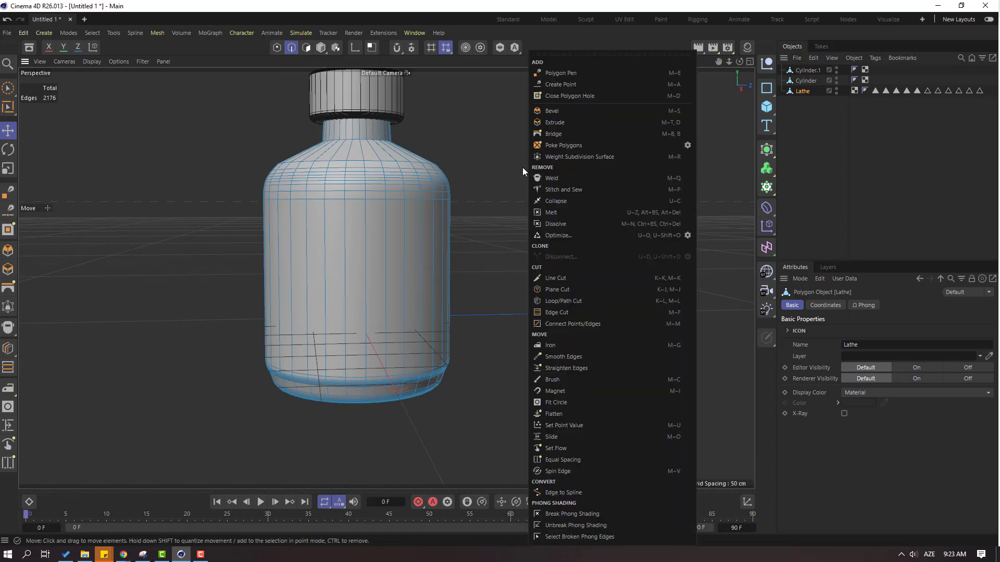
click(573, 302)
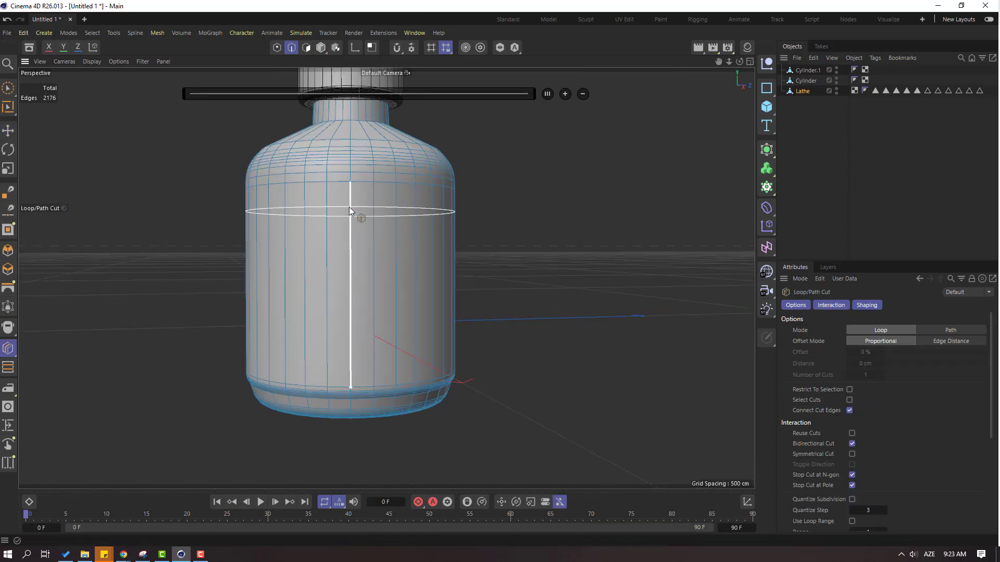
drag(349, 208, 349, 337)
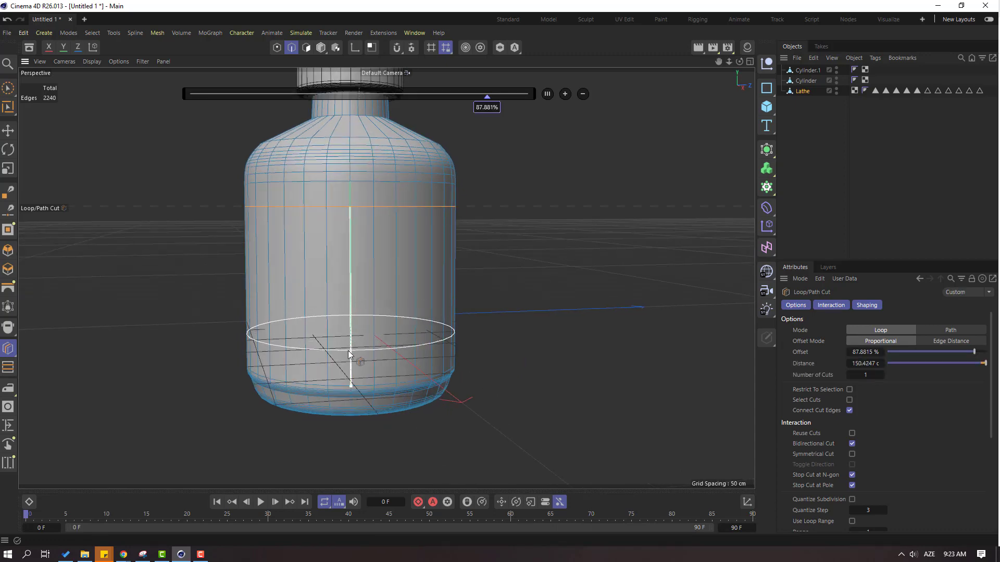
click(348, 342)
alt+drag(472, 311, 439, 316)
key(ctrl+z)
key(ctrl+z)
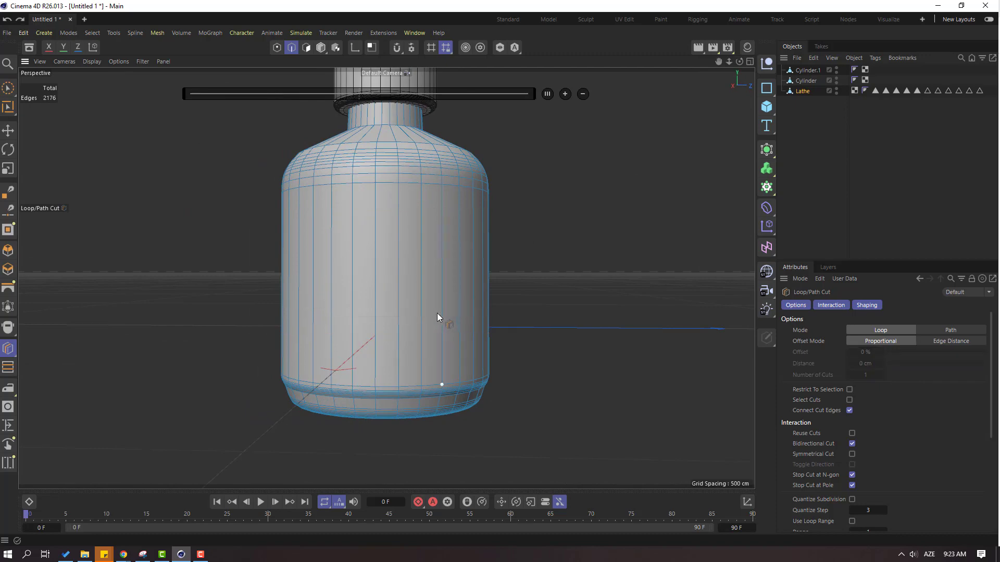
Step: Add two horizontal loop cuts around the bottle's body, one below the shoulder and one above the base
alt+drag(302, 299, 368, 243)
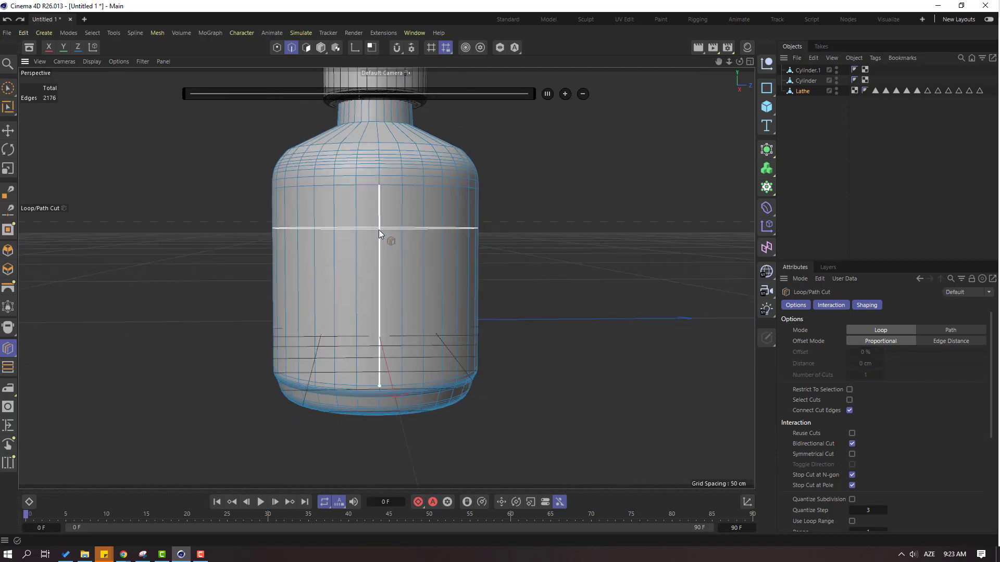
click(379, 229)
click(379, 355)
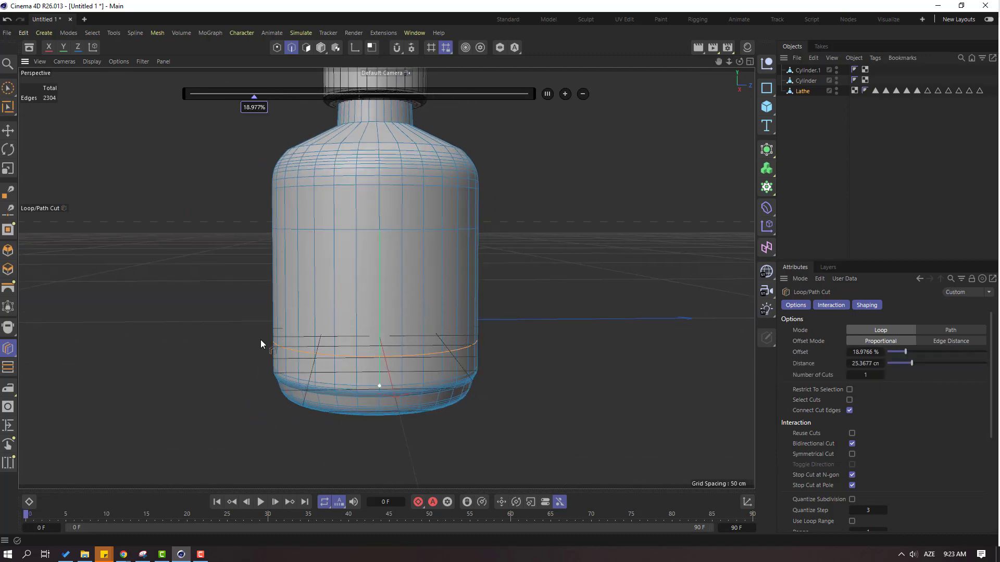
alt+drag(260, 339, 290, 330)
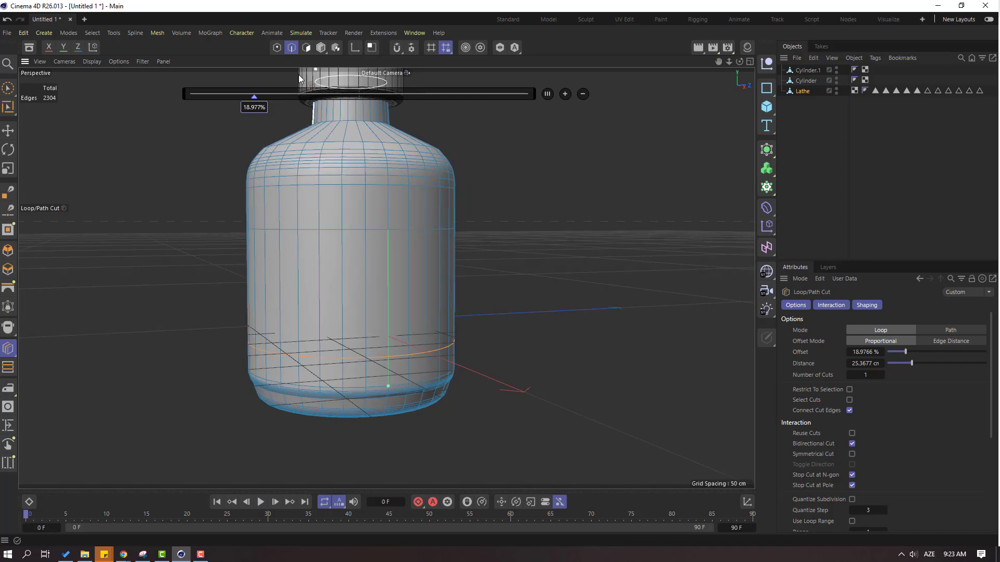
Step: Switch the bottle to polygon editing with the Move tool active
click(305, 47)
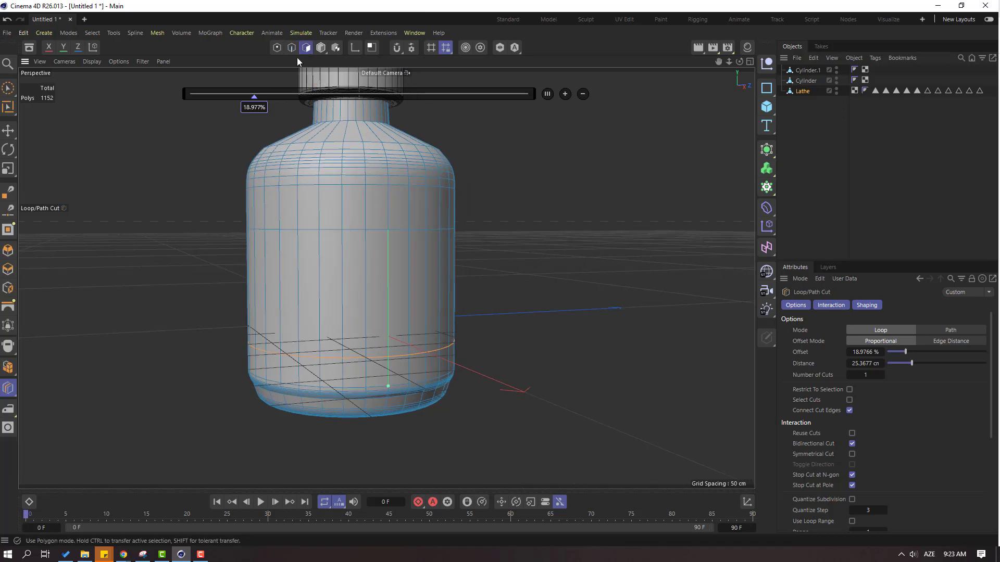
click(8, 133)
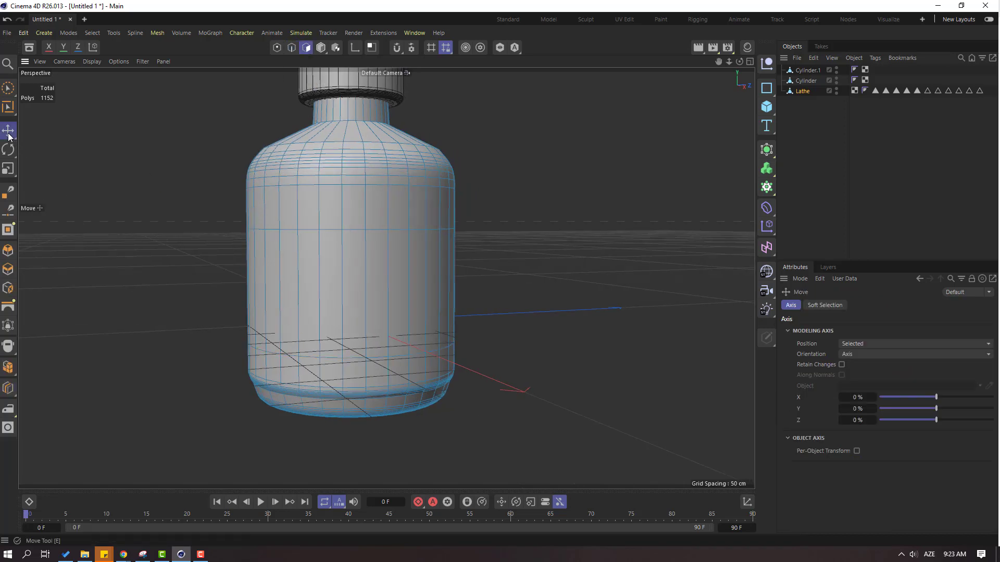
alt+drag(438, 319, 477, 230)
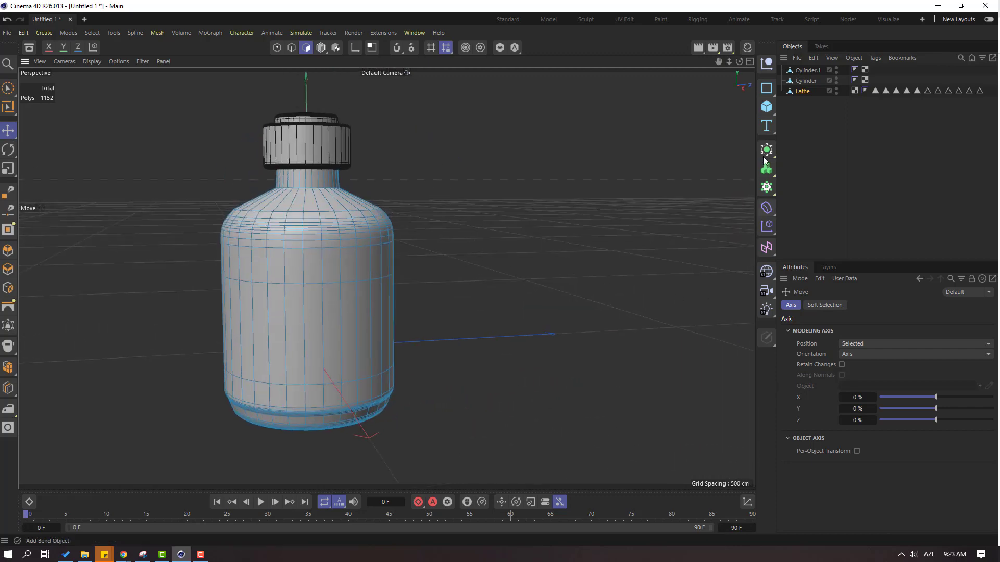
Step: Create a purple material with hue 244°, saturation 48% and value 80%, and apply it to the bottle body
click(745, 47)
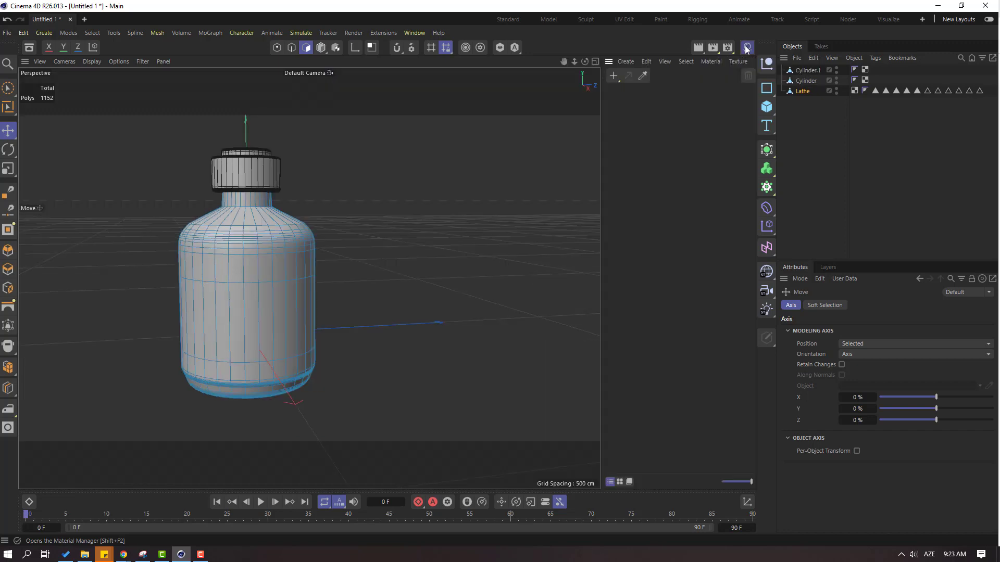
click(613, 75)
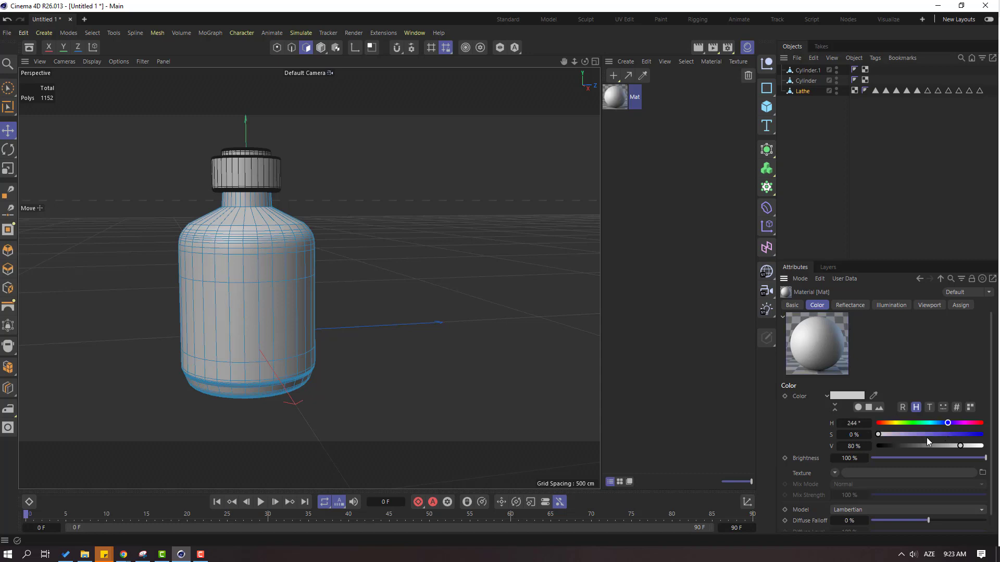
click(927, 434)
click(958, 446)
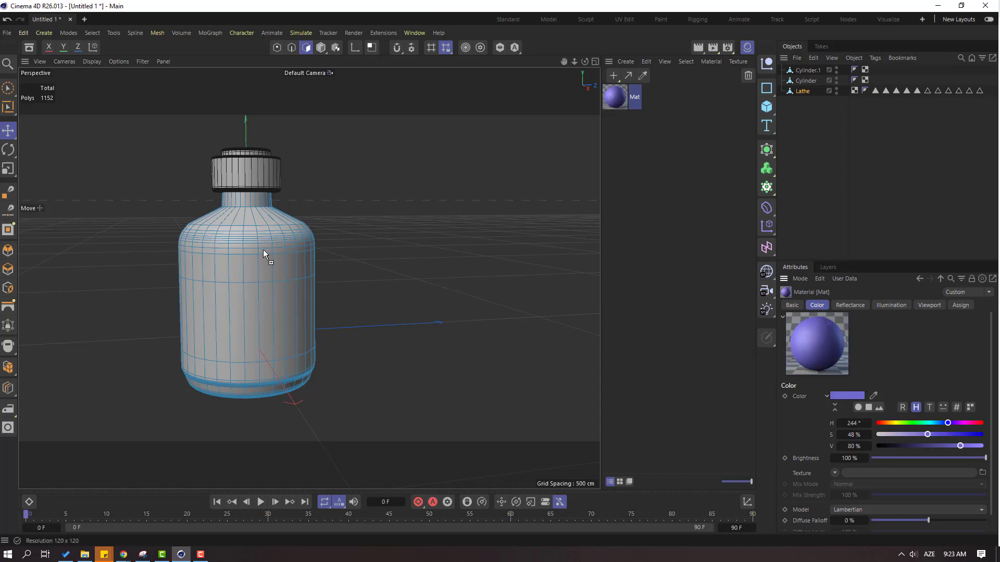
drag(263, 254, 263, 240)
scroll(289, 267, up, 5)
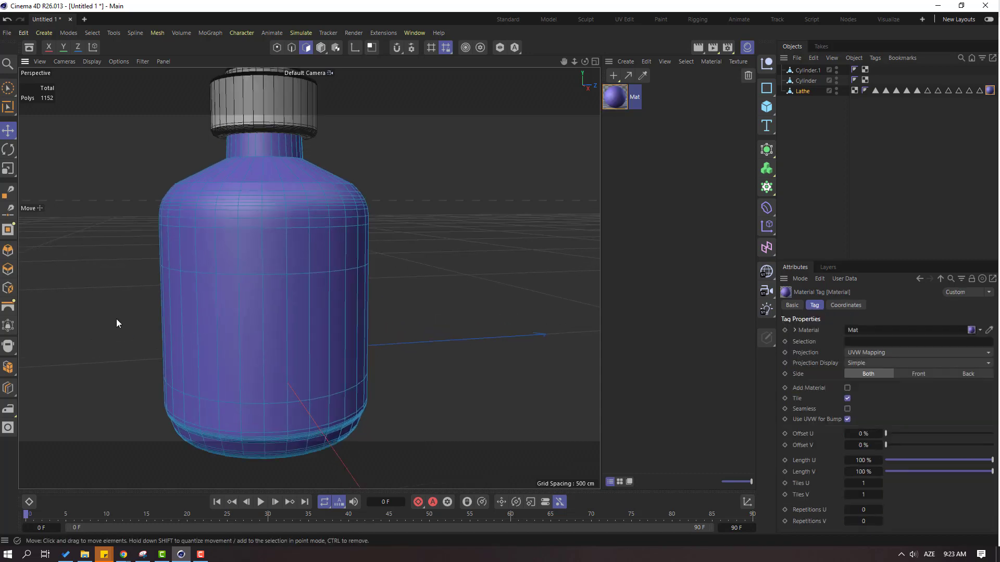
Step: Select ten adjacent polygons across the front of the bottle body's middle band as the label area
alt+drag(116, 319, 136, 316)
click(203, 299)
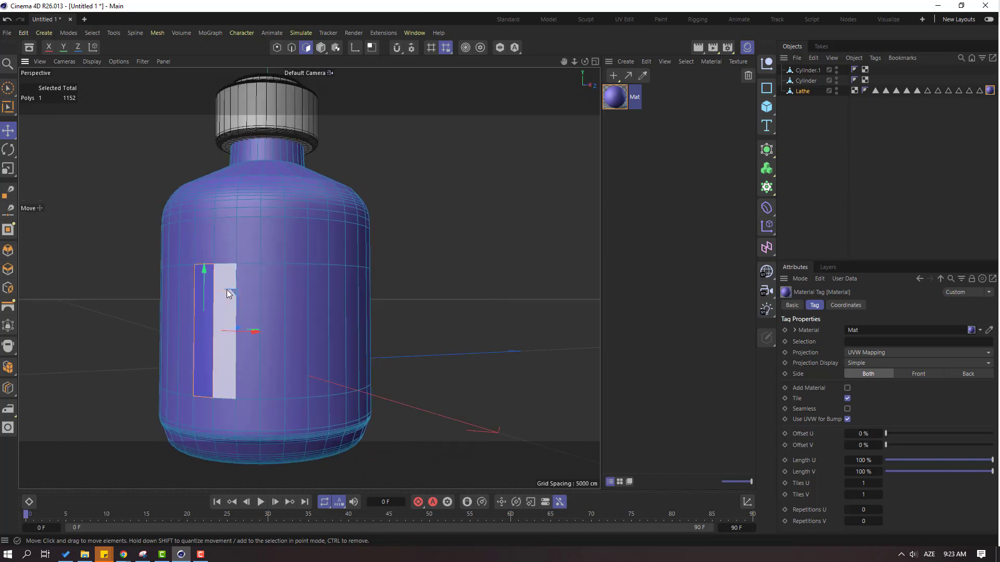
shift+drag(226, 290, 320, 289)
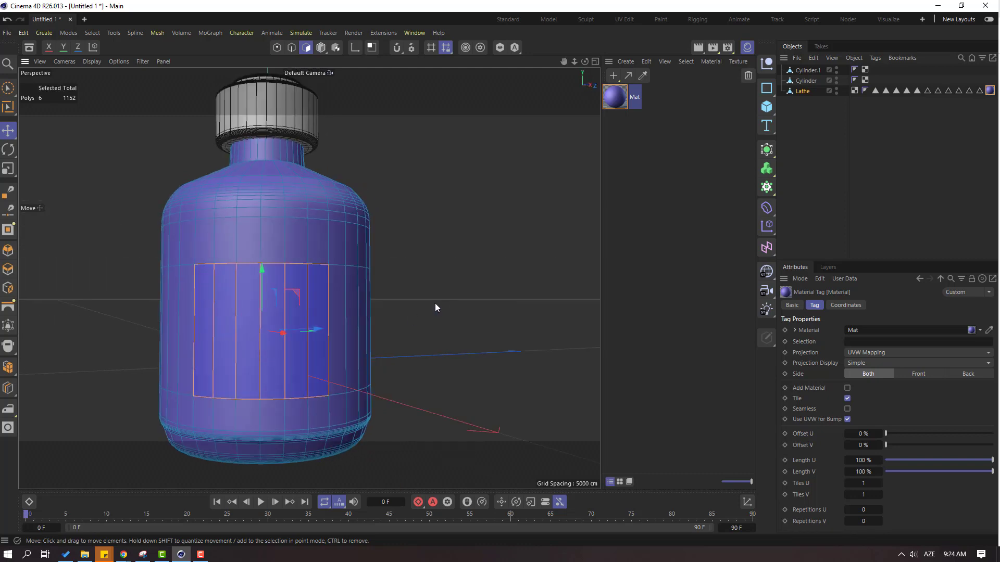
alt+drag(436, 303, 200, 328)
shift+click(342, 288)
shift+click(365, 284)
shift+click(386, 285)
shift+click(396, 290)
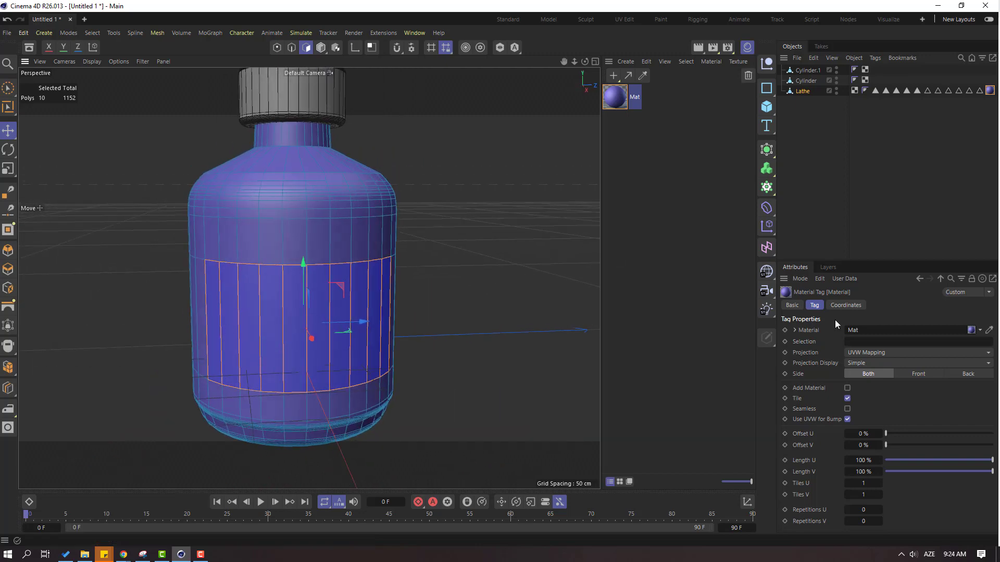
Step: Create an orange material with hue 22°, saturation 75% and value 86%, apply it to the selected label polygons, and clear the selection
click(613, 76)
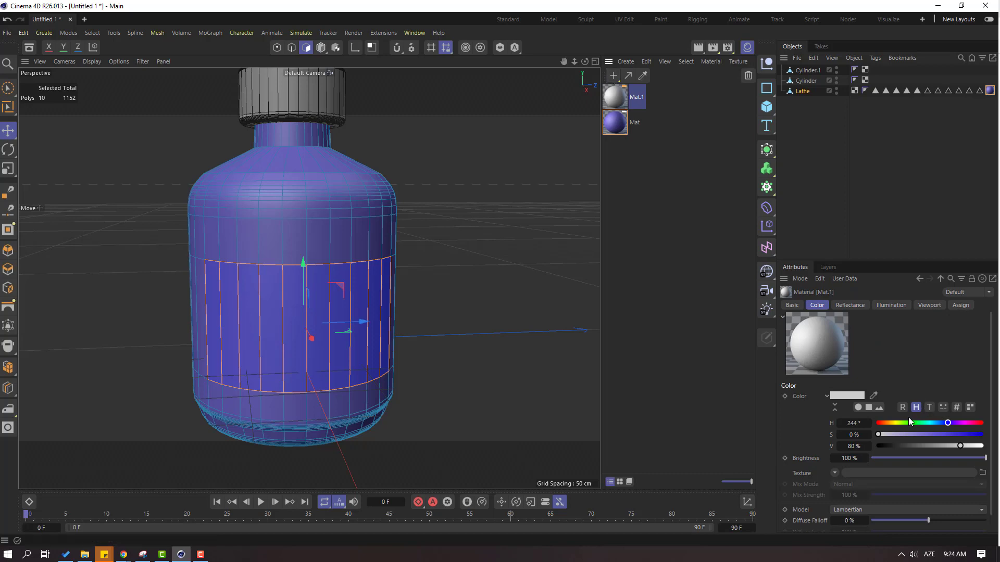
drag(959, 445, 966, 446)
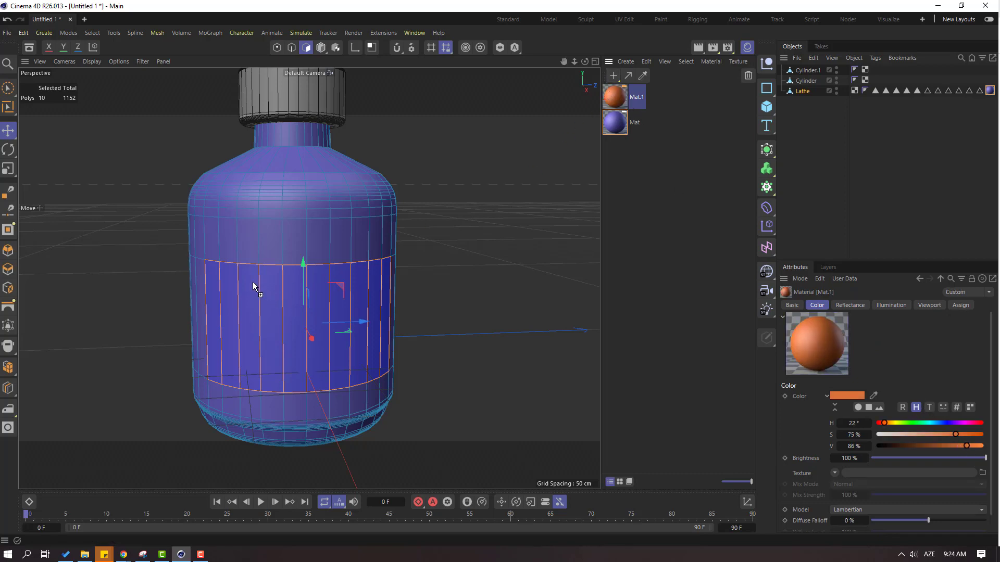
drag(284, 294, 282, 296)
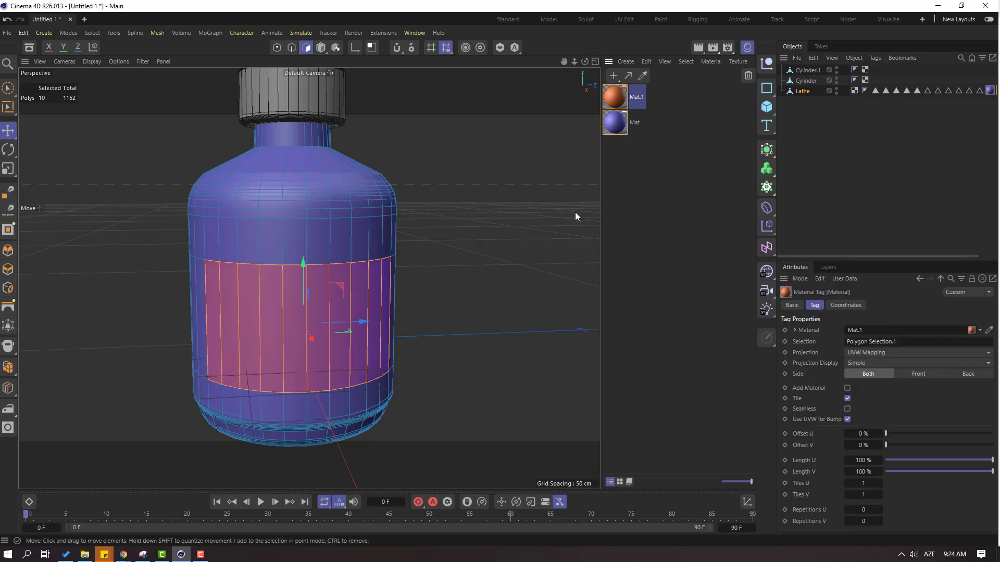
click(524, 143)
scroll(448, 203, down, 2)
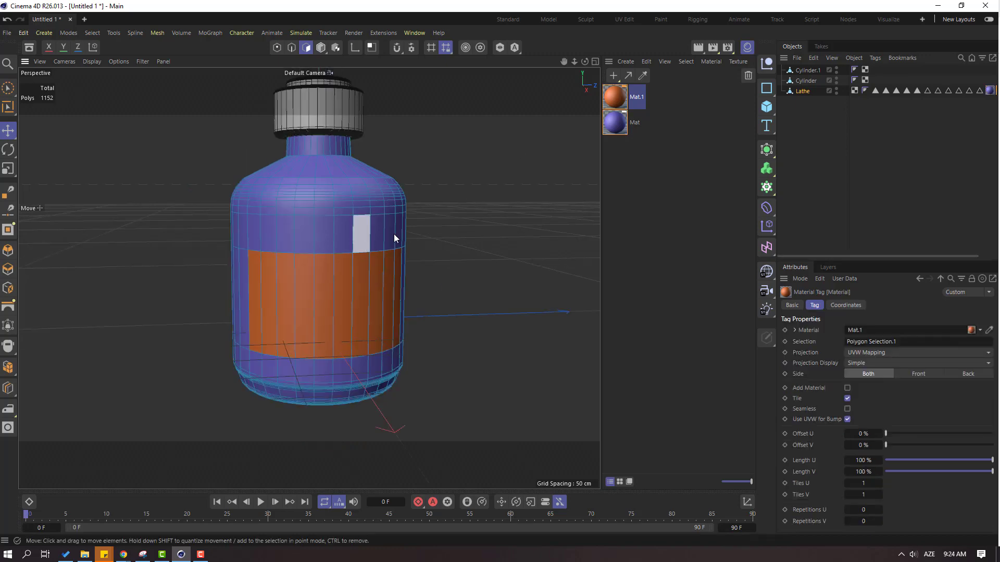
alt+drag(359, 246, 359, 207)
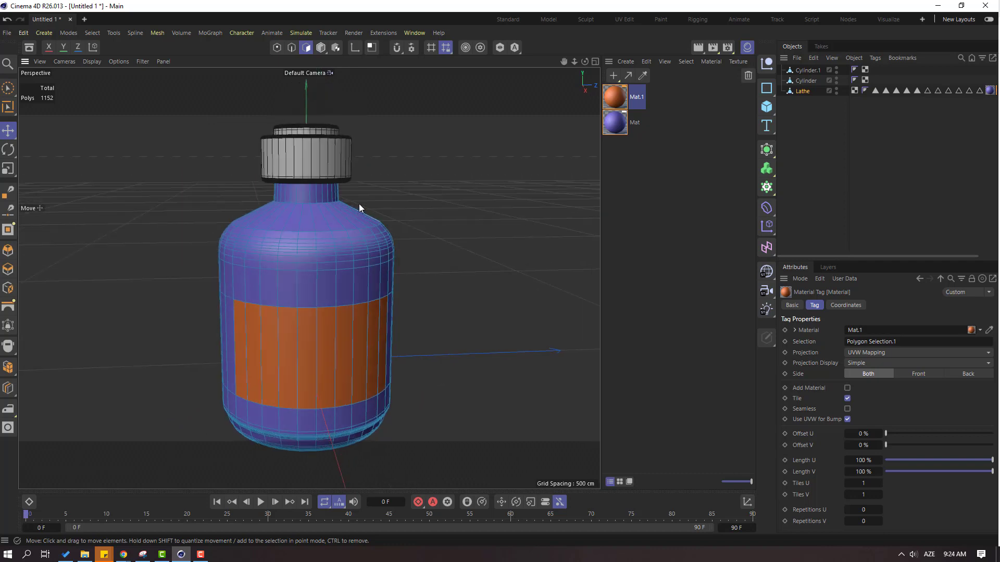
Step: In Model mode, create two materials, colour one pink with hue 322°, saturation 54% and value 90%, and apply it to the lower cap cylinder
click(322, 48)
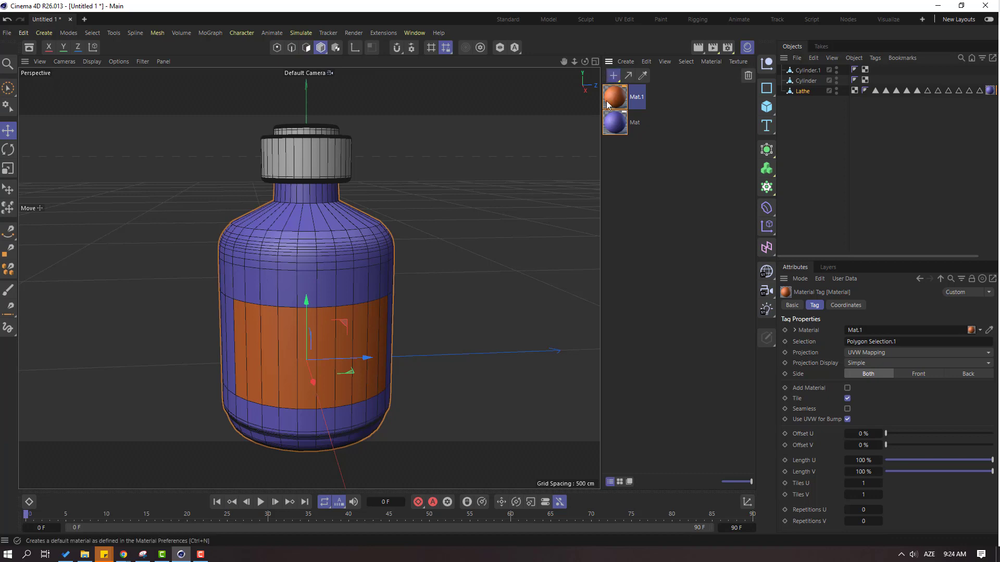
click(613, 76)
click(613, 76)
click(636, 127)
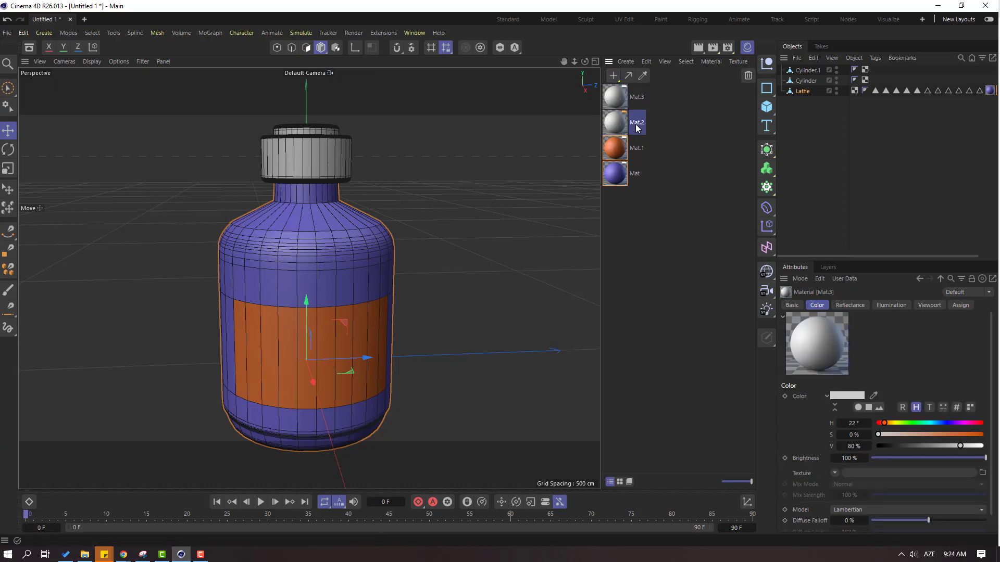
click(944, 424)
click(933, 435)
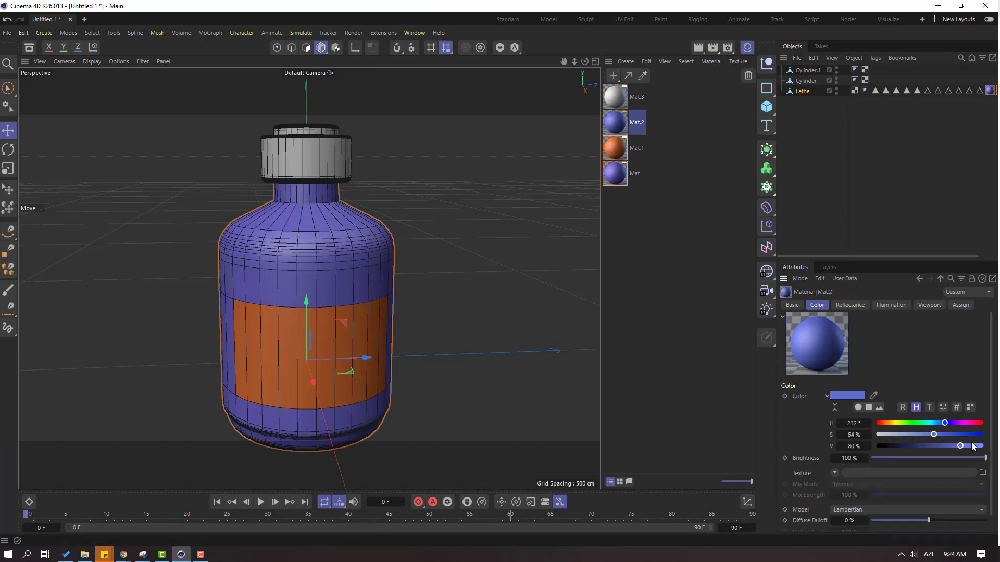
click(971, 446)
click(969, 424)
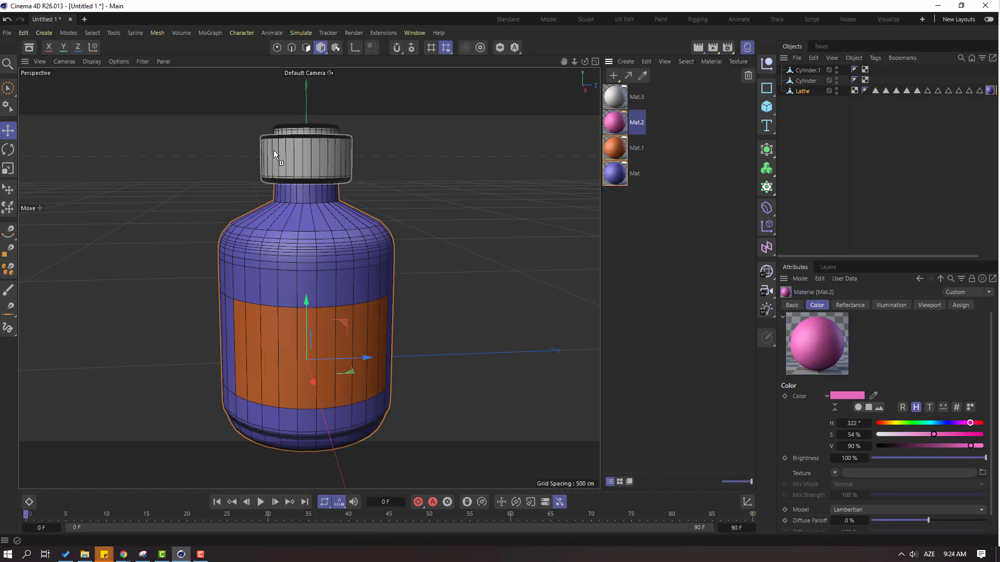
drag(273, 150, 275, 152)
Step: Set the remaining new material to green with hue 114°, saturation 58% and value 86%, and apply it to the upper cap cylinder
alt+drag(404, 227, 415, 254)
click(623, 93)
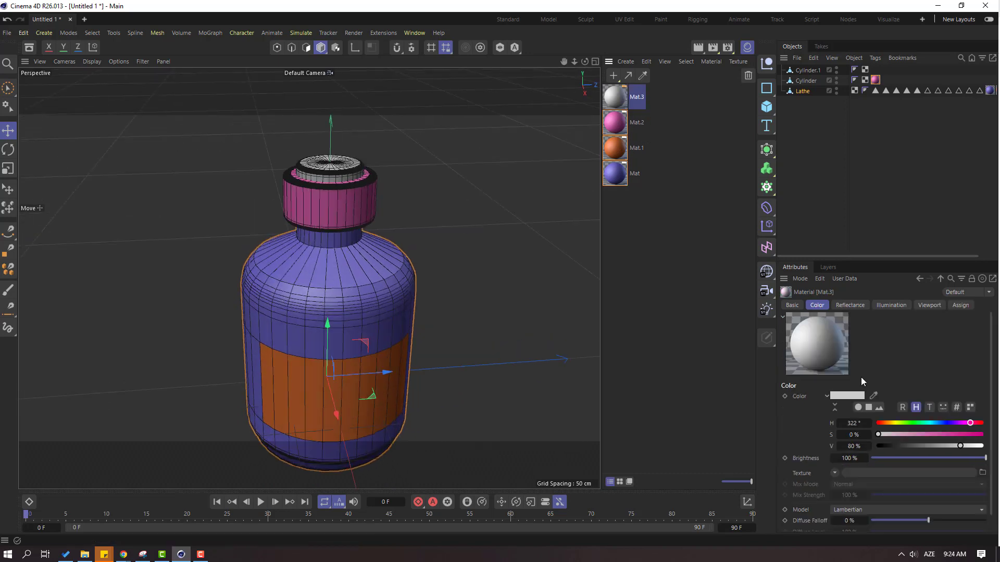
click(910, 423)
click(938, 434)
click(966, 446)
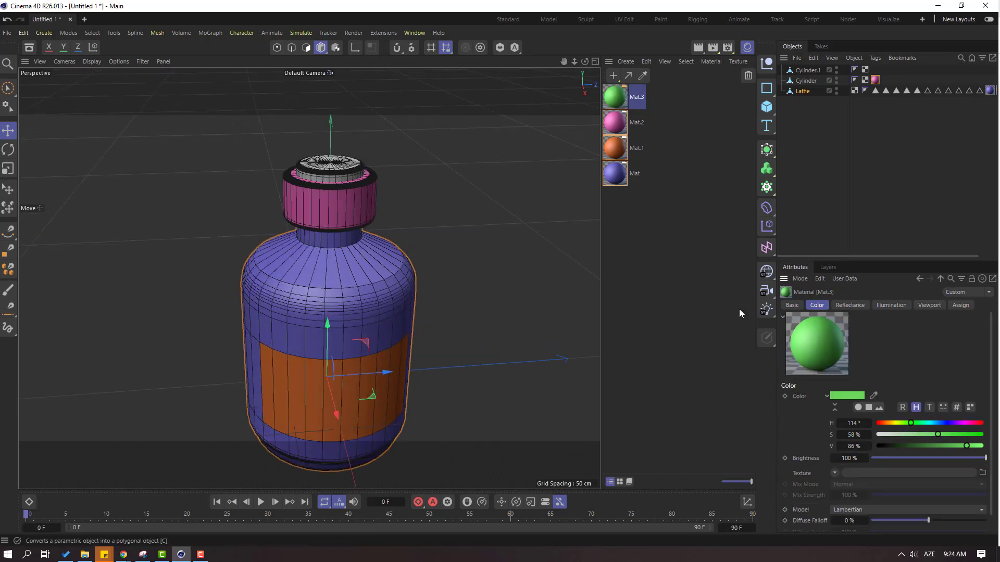
drag(343, 165, 344, 166)
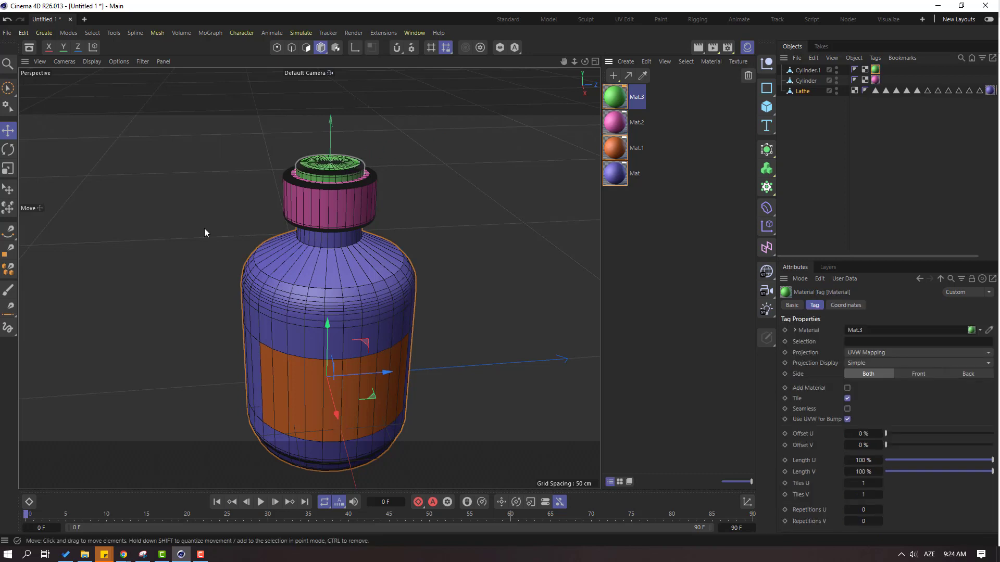
Step: Show the coloured bottle in plain Gouraud Shading and clear the object selection to inspect it
click(92, 61)
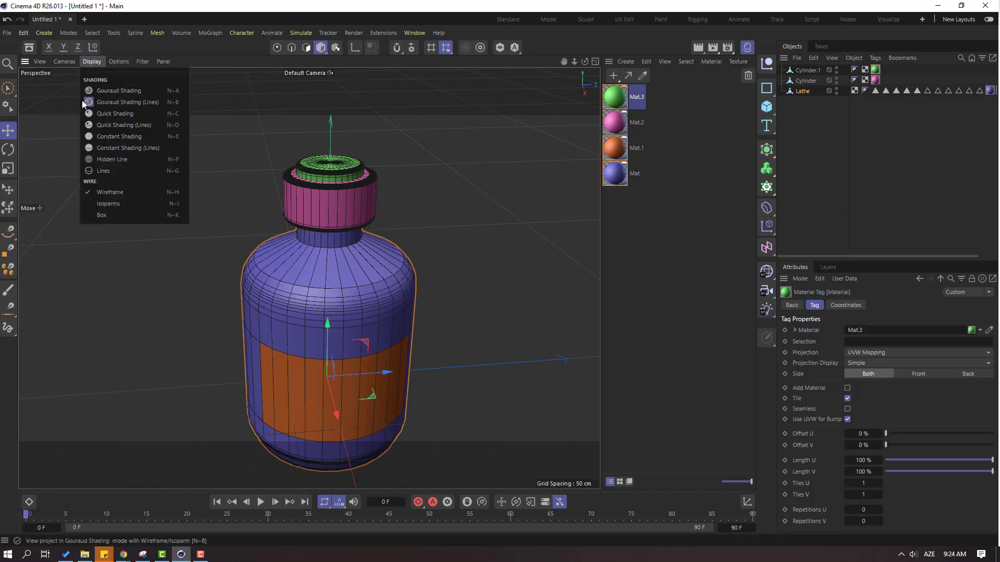
click(116, 91)
mouse_move(491, 224)
alt+mouse_down()
mouse_move(423, 248)
mouse_move(303, 240)
mouse_move(470, 241)
mouse_move(341, 239)
mouse_move(413, 259)
mouse_move(375, 277)
mouse_move(306, 277)
mouse_move(346, 281)
alt+mouse_up()
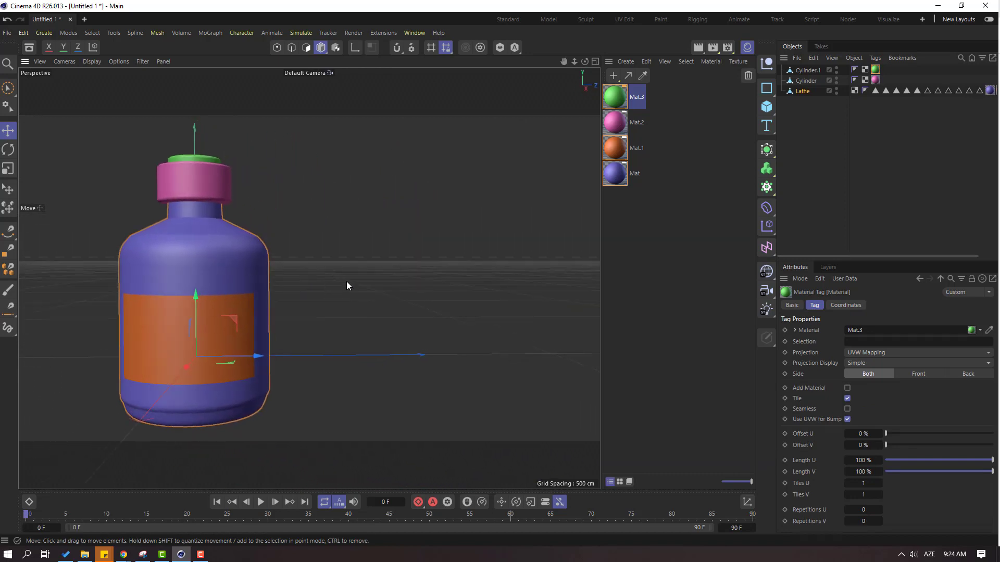
click(334, 135)
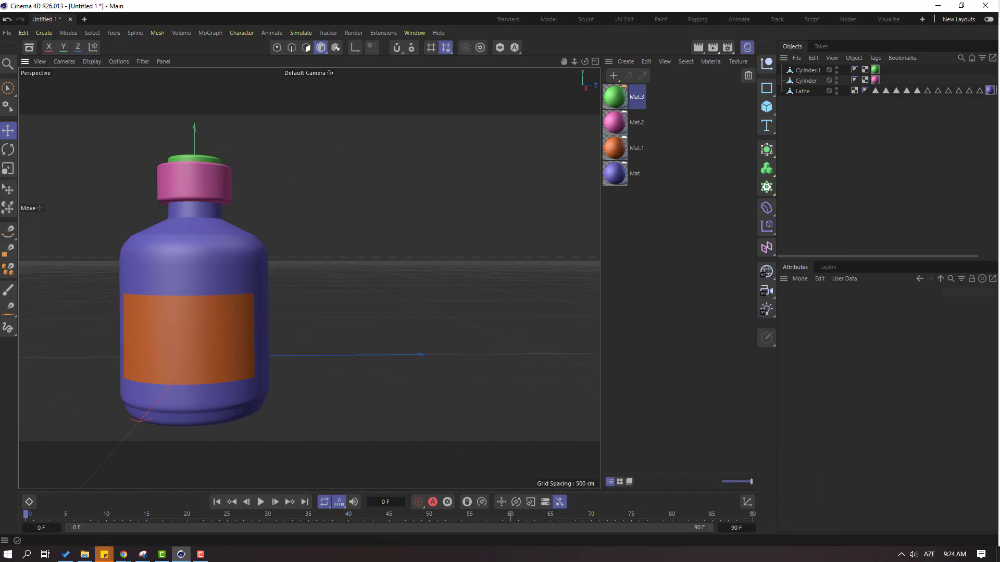
Step: Switch to the Snipping Tool and compare the modelled bottle with the reference photo, moving the photo window aside
key(alt+Tab)
drag(731, 37, 534, 35)
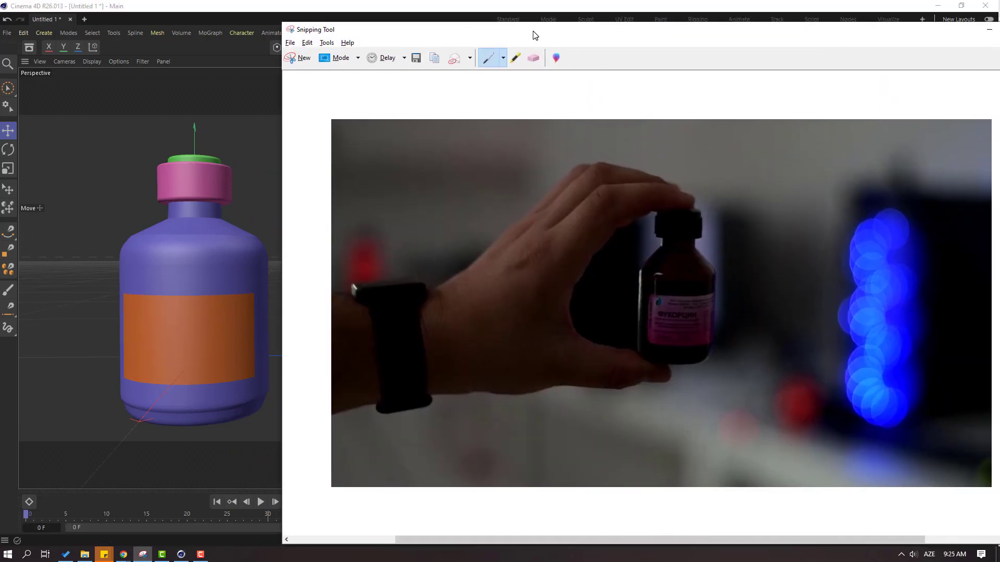
alt+drag(229, 177, 198, 223)
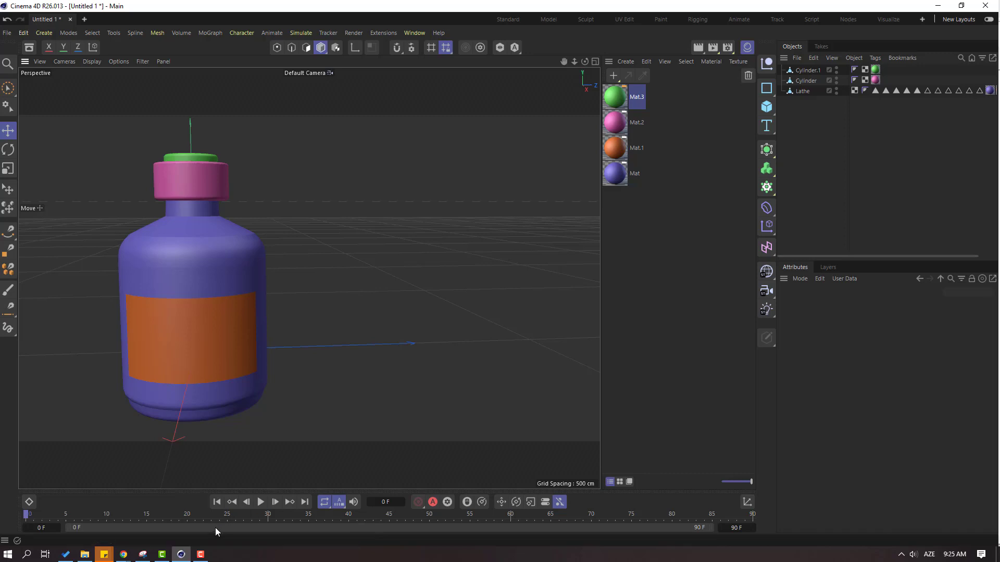
click(143, 554)
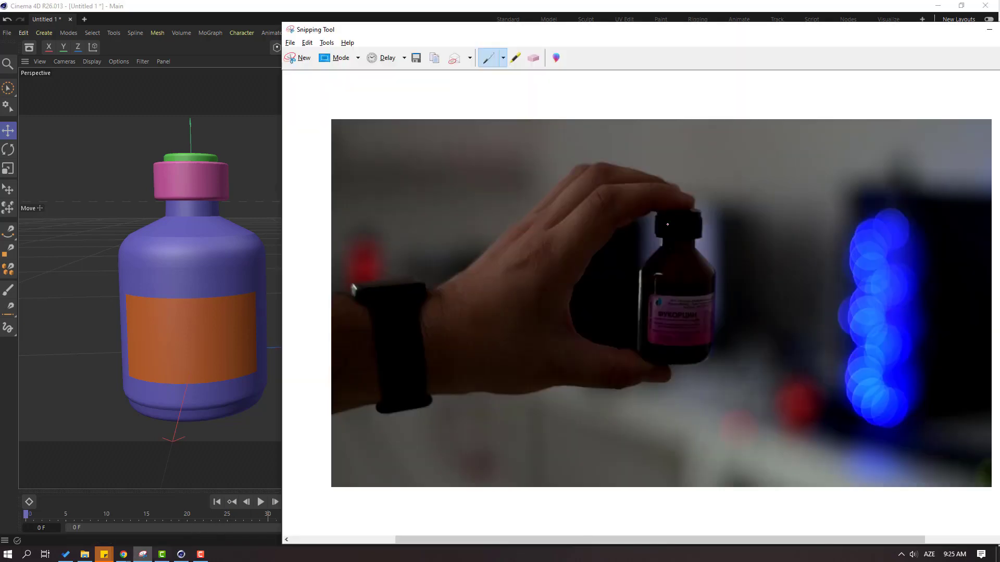
drag(423, 37, 999, 59)
Step: Select the lower cap cylinder and set the viewport display to Gouraud Shading (Lines)
scroll(243, 239, up, 2)
alt+middle_drag(243, 239, 421, 276)
scroll(404, 239, up, 3)
scroll(345, 209, up, 2)
scroll(317, 189, down, 1)
click(317, 189)
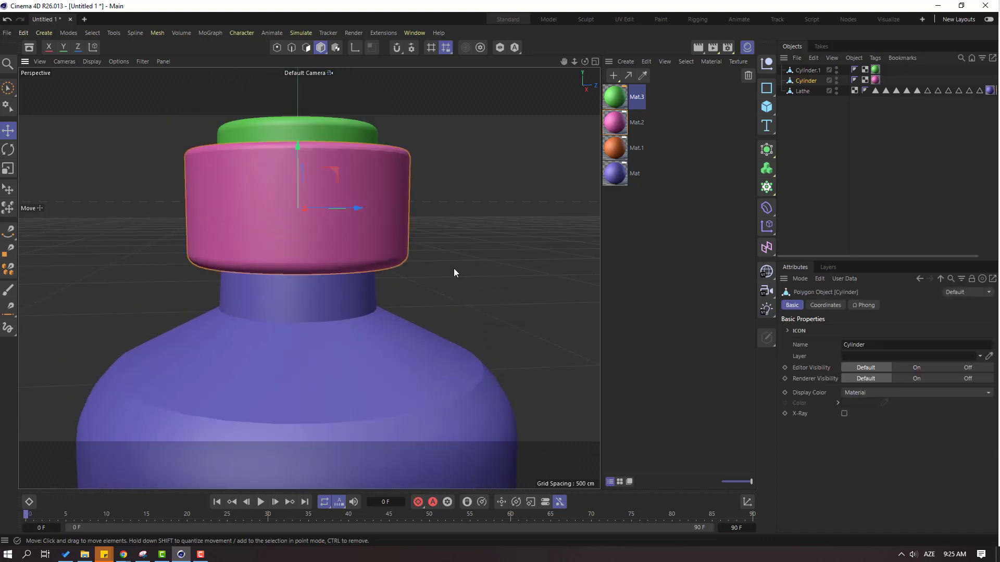
scroll(435, 283, up, 2)
click(87, 61)
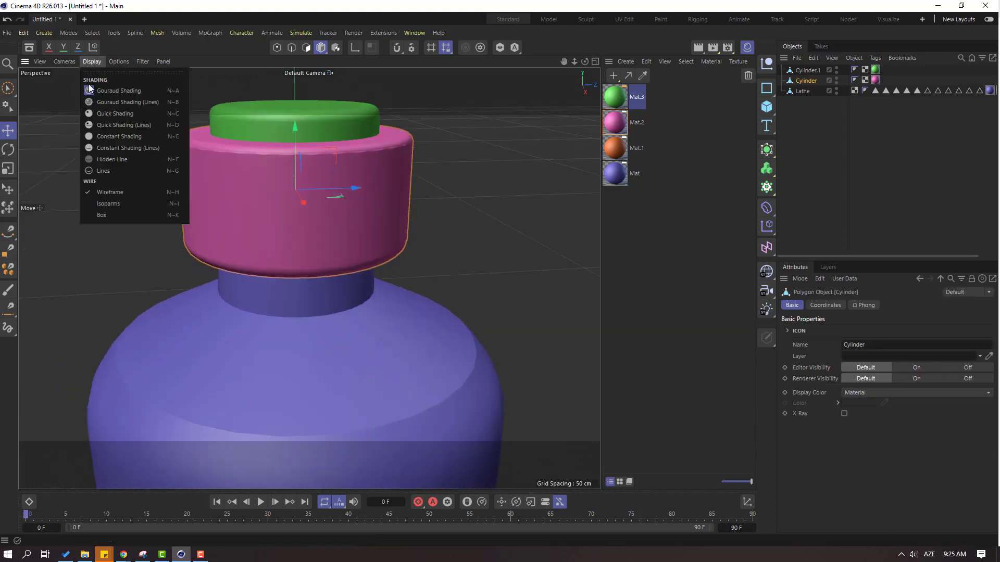
click(128, 102)
scroll(360, 211, up, 2)
scroll(231, 213, down, 1)
scroll(188, 232, down, 2)
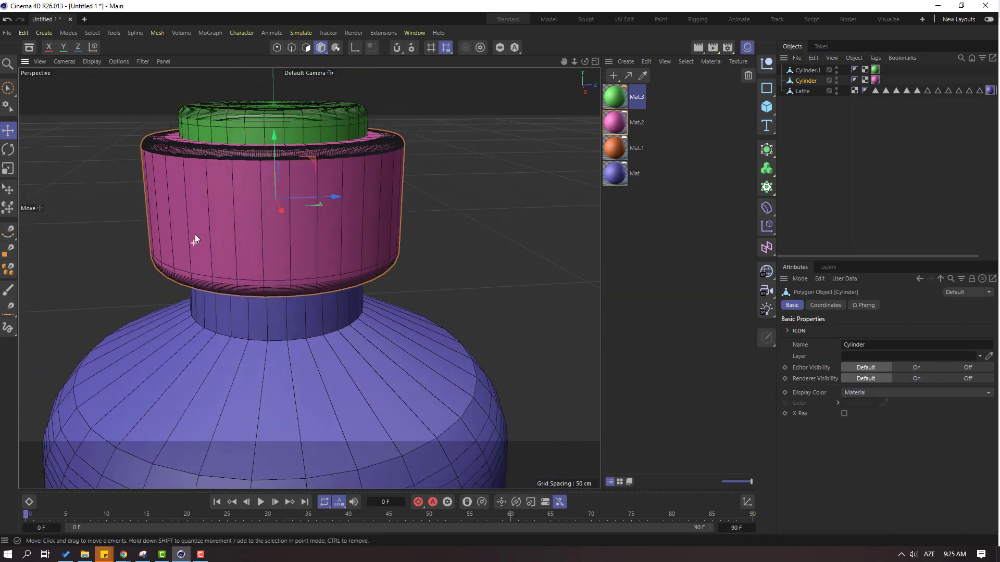
Step: In polygon mode, select every other tall side polygon all the way around the lower cap, 17 in total
click(306, 47)
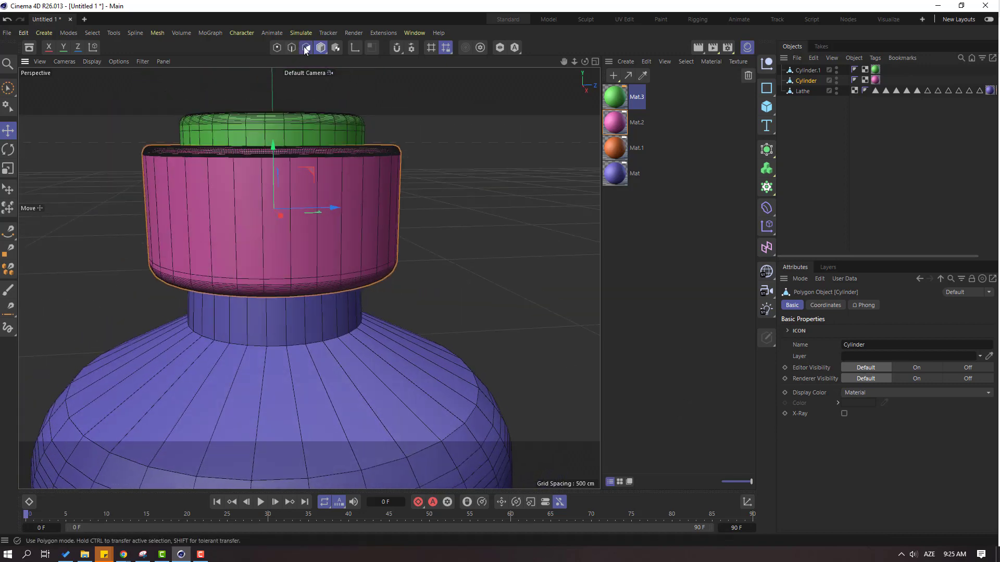
shift+click(299, 209)
alt+drag(298, 210, 370, 229)
shift+click(354, 208)
shift+click(402, 214)
key(alt+shift)
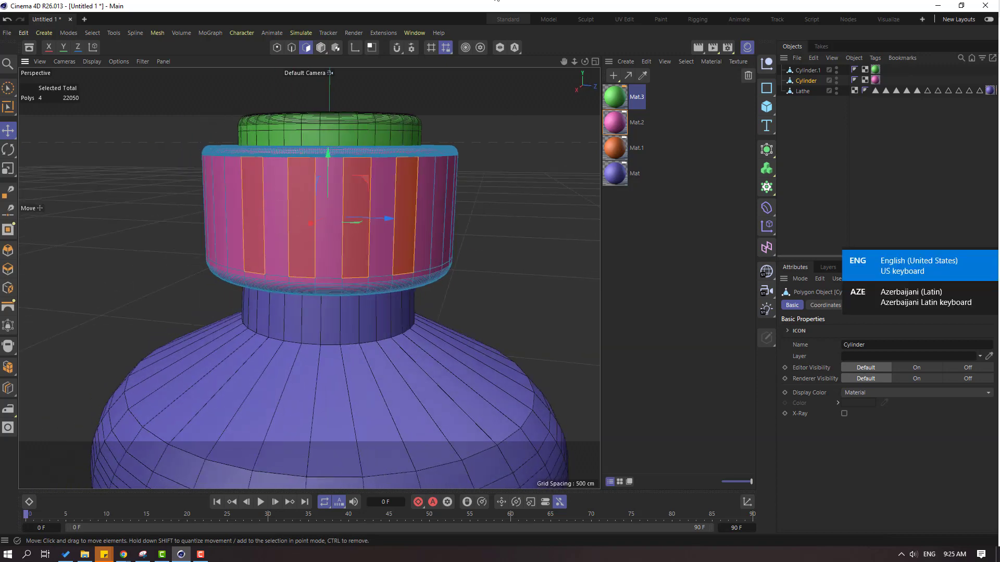
alt+drag(428, 308, 386, 254)
shift+click(392, 250)
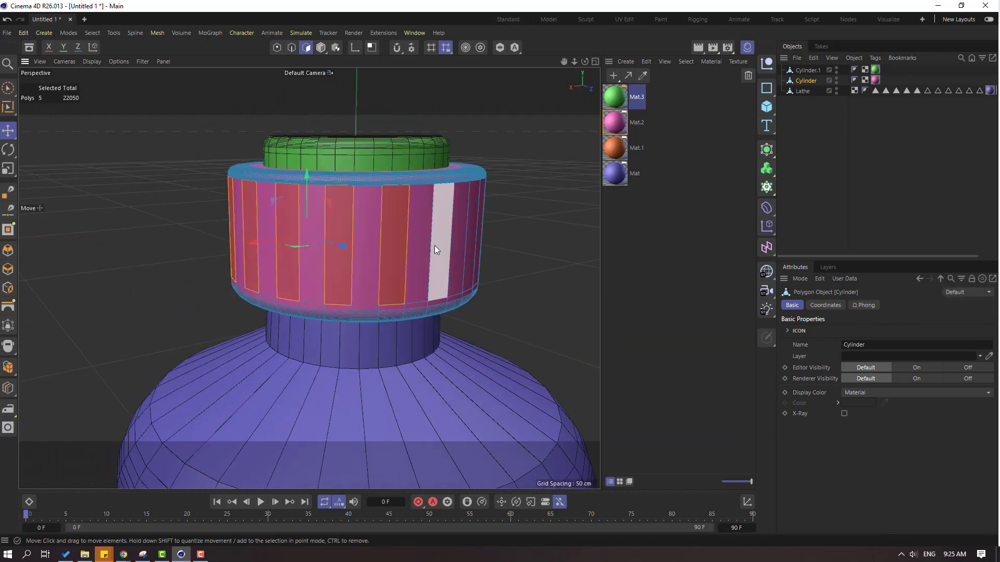
shift+click(435, 245)
alt+drag(494, 251, 354, 276)
shift+click(357, 277)
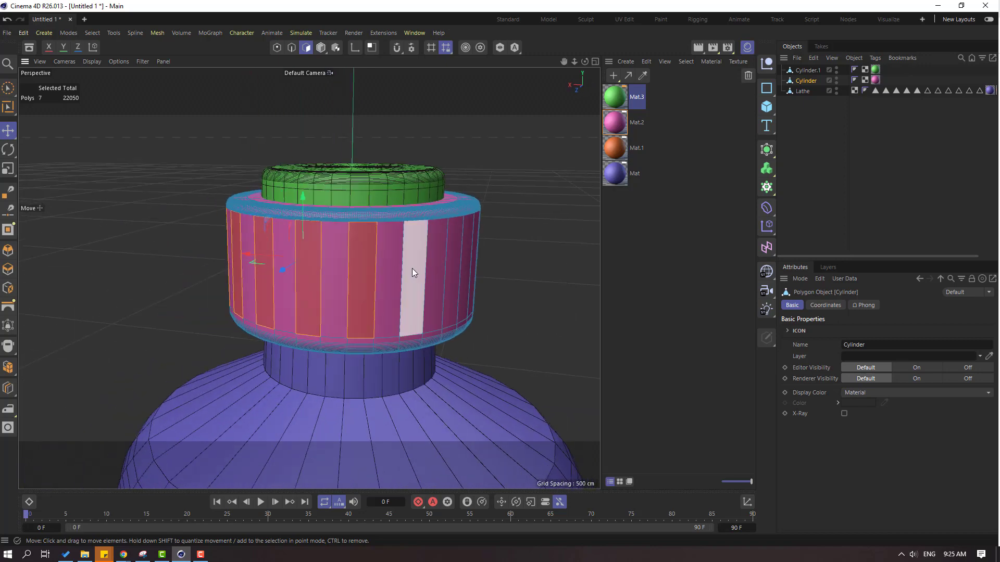
shift+click(414, 271)
alt+drag(492, 286, 418, 286)
shift+click(453, 286)
shift+click(499, 307)
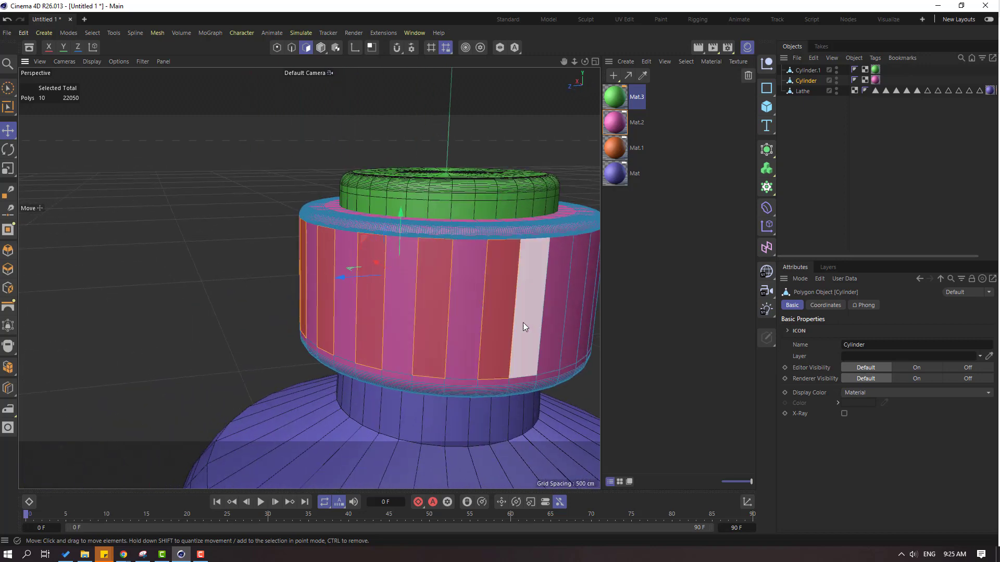
alt+drag(523, 323, 308, 311)
shift+click(307, 312)
alt+drag(498, 329, 408, 322)
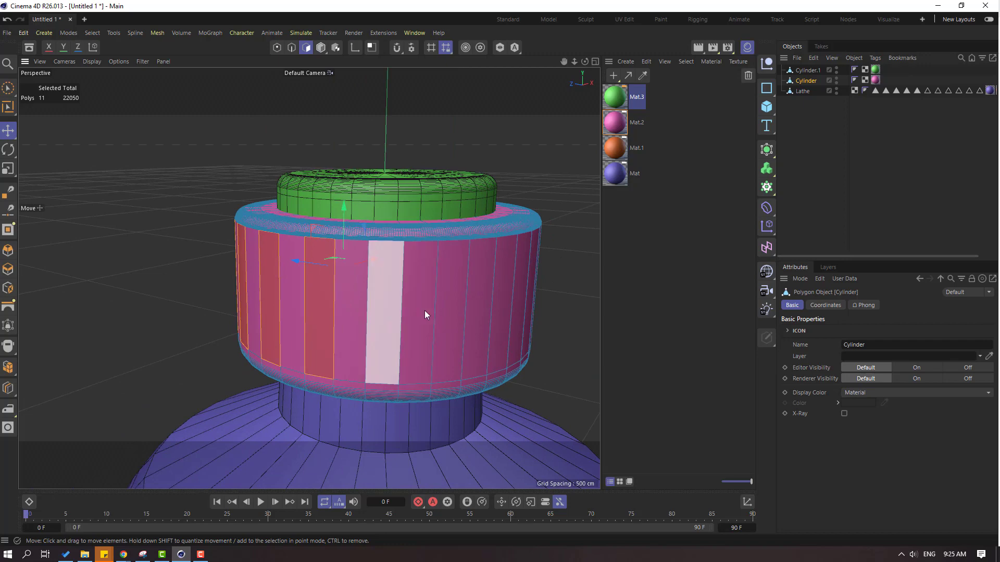
shift+click(449, 325)
alt+drag(518, 356, 342, 350)
shift+click(320, 299)
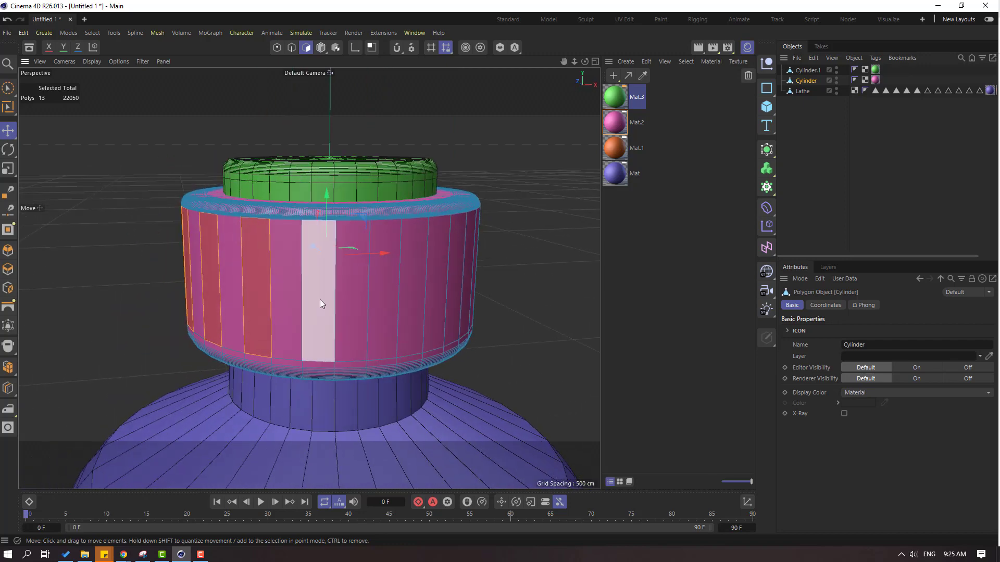
shift+click(398, 312)
alt+drag(398, 311, 367, 320)
shift+click(367, 321)
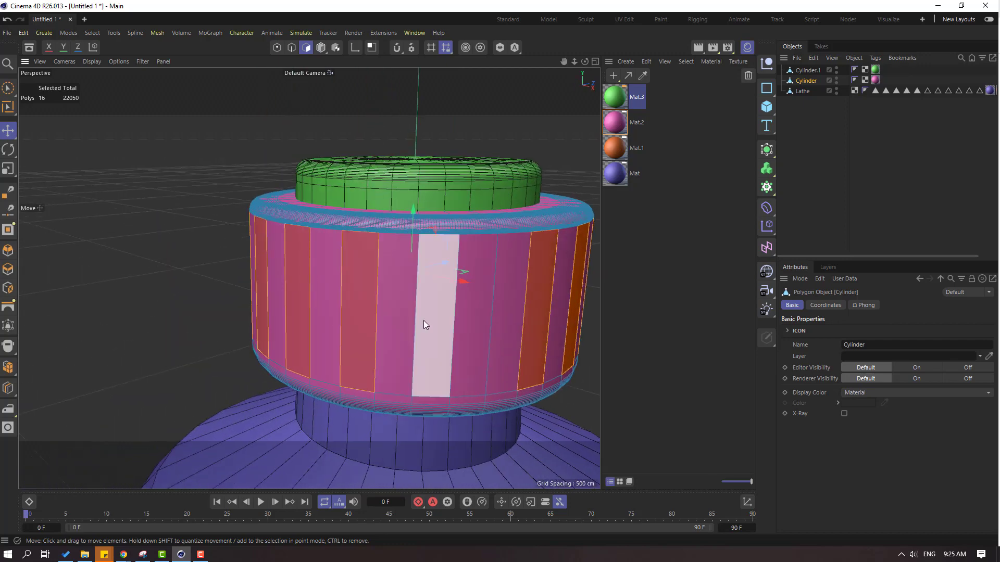
shift+click(424, 320)
Step: Scale the selected cap side polygons down slightly along the vertical axis
alt+right_drag(363, 357, 231, 351)
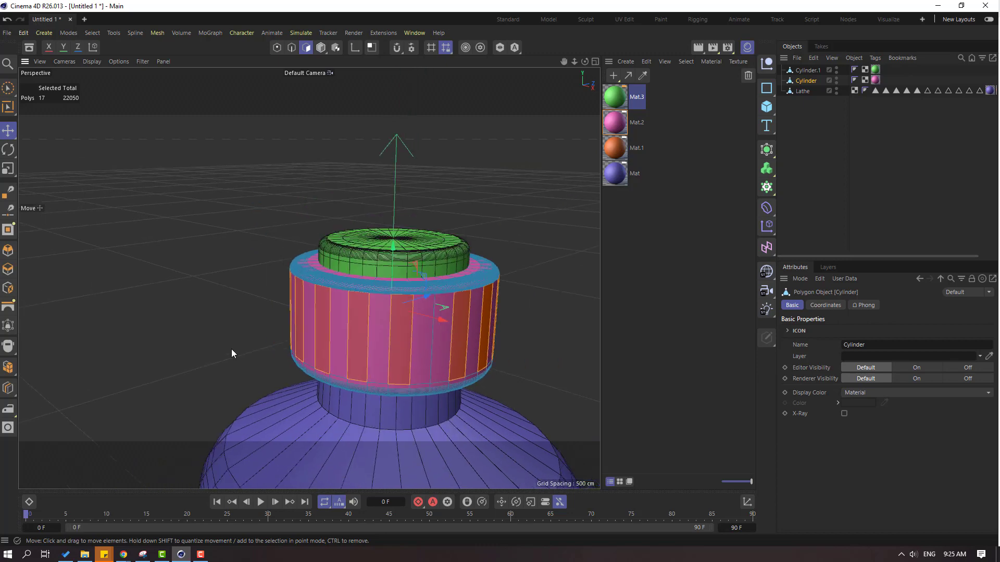
alt+drag(309, 278, 295, 366)
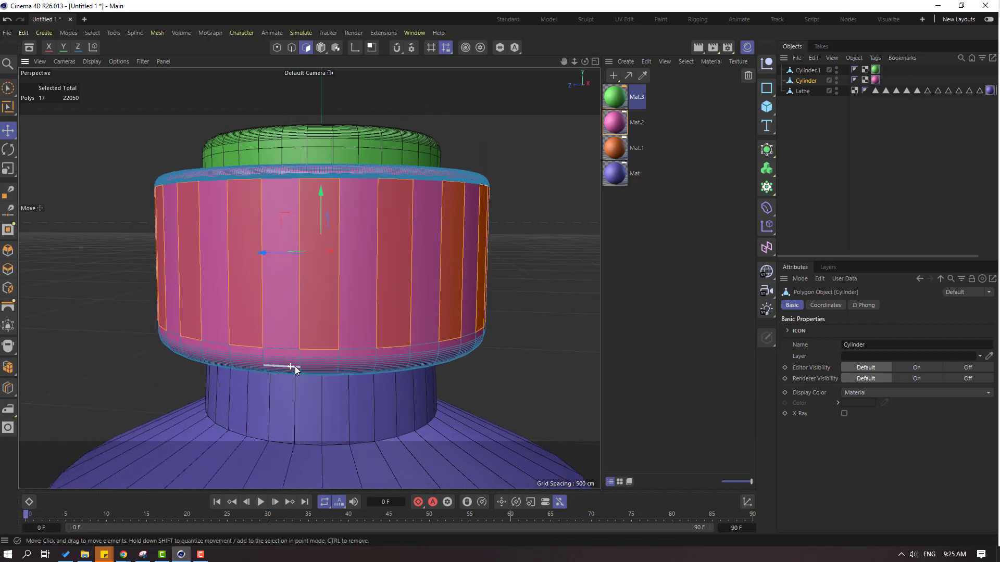
click(8, 169)
drag(319, 191, 319, 199)
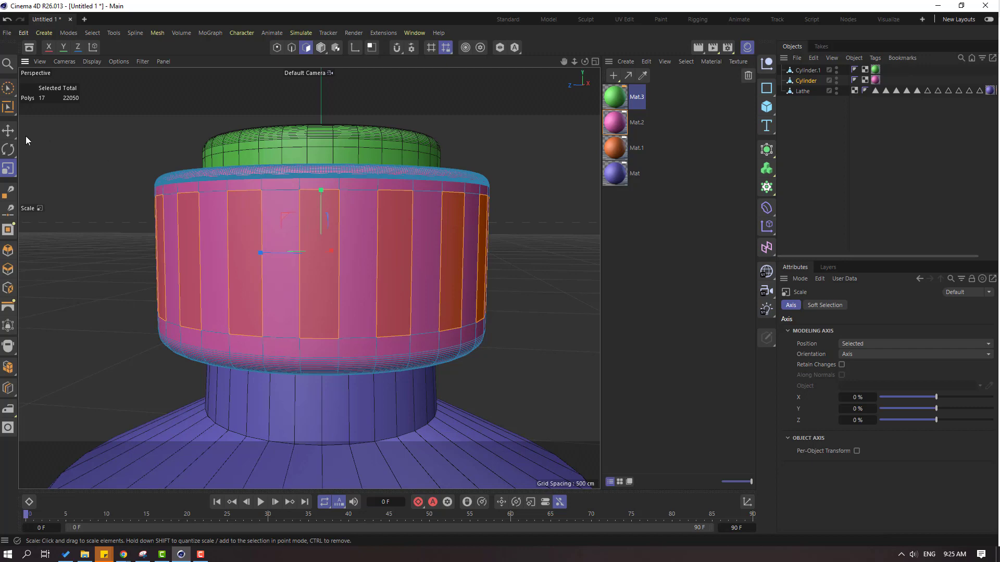
Step: Extrude the selected side polygons of the lower cap outward by about 1.19 cm to form raised grip ribs
click(8, 130)
right_click(501, 114)
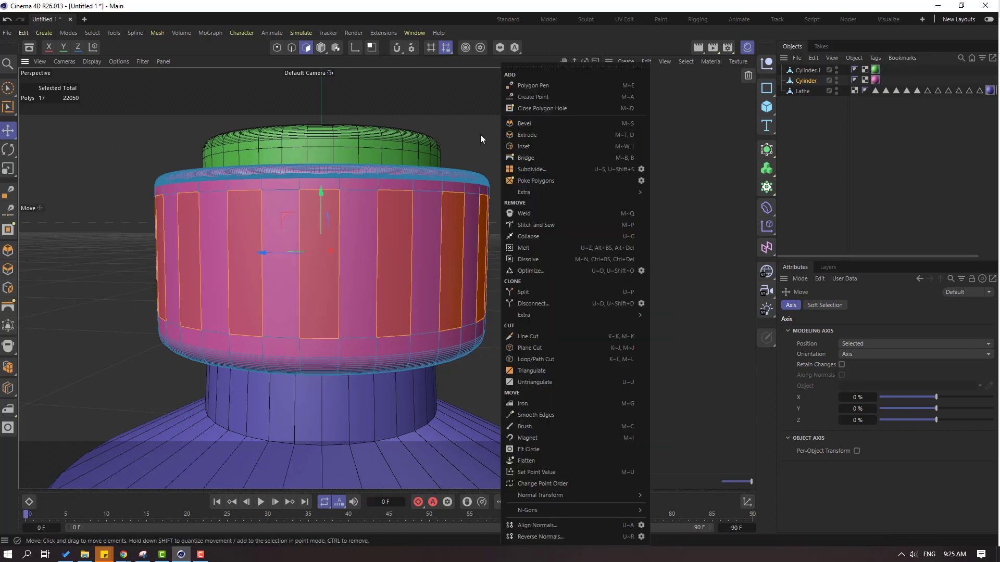
click(526, 135)
scroll(428, 256, up, 8)
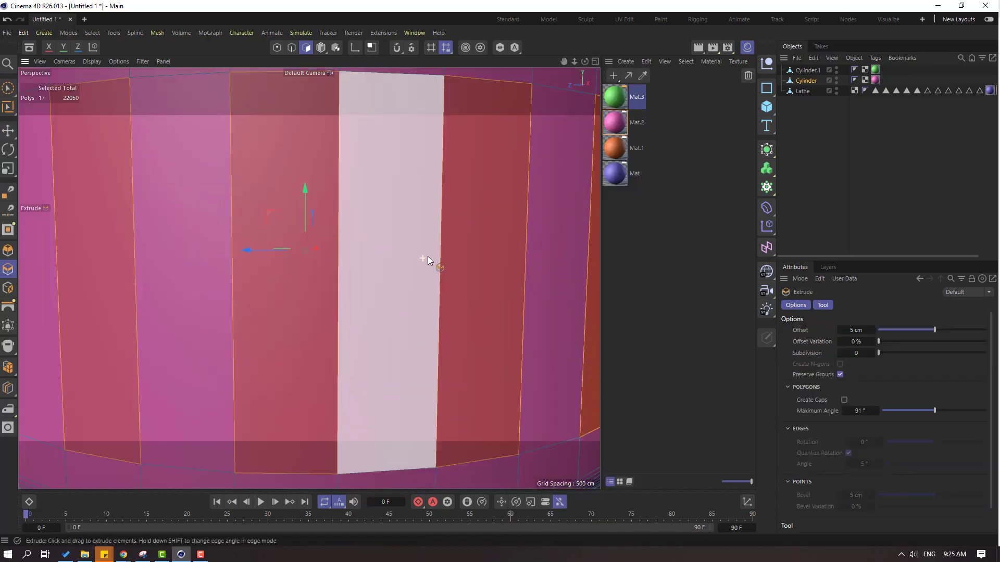
scroll(458, 258, down, 8)
mouse_move(403, 223)
mouse_down()
mouse_move(427, 224)
mouse_move(418, 224)
mouse_up()
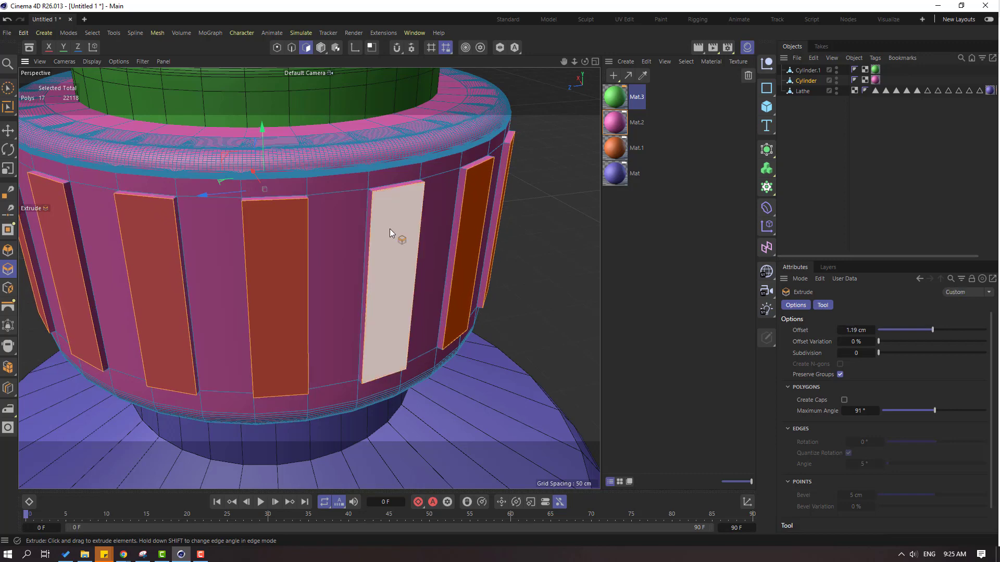
click(8, 133)
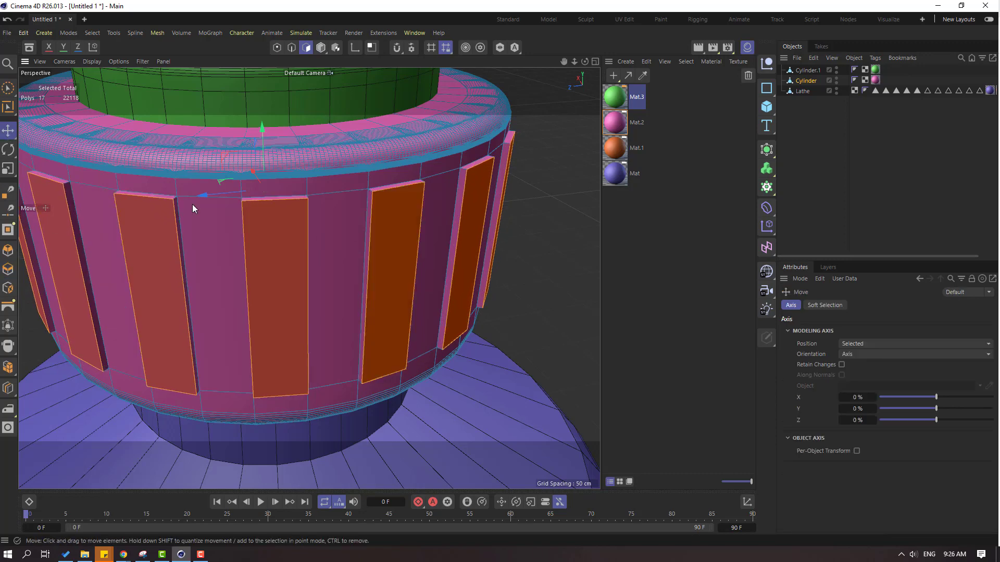
Step: Return to Model mode, deselect the cap and set the viewport display to Gouraud Shading without lines
scroll(381, 283, down, 6)
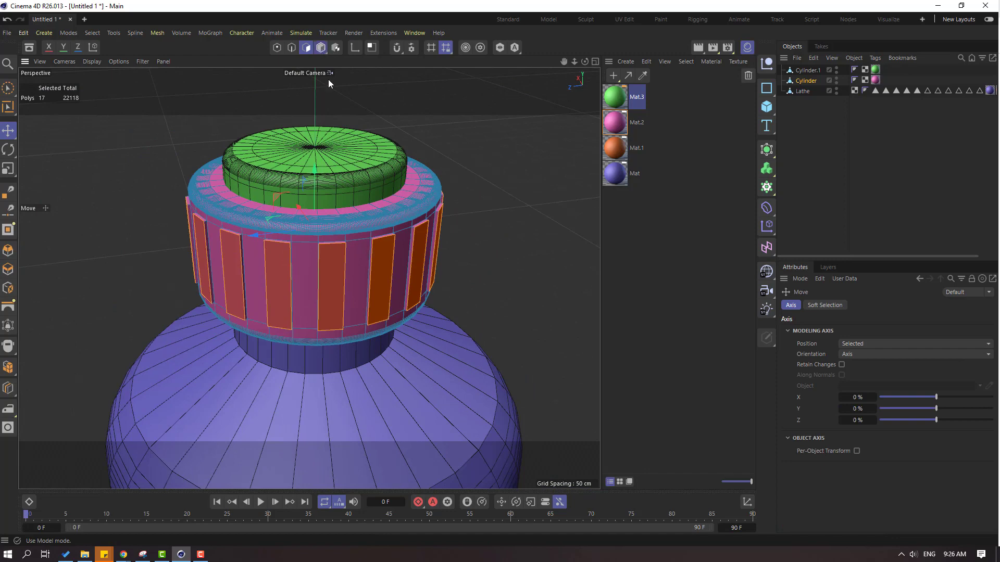
click(569, 216)
scroll(485, 221, down, 3)
alt+drag(396, 289, 388, 247)
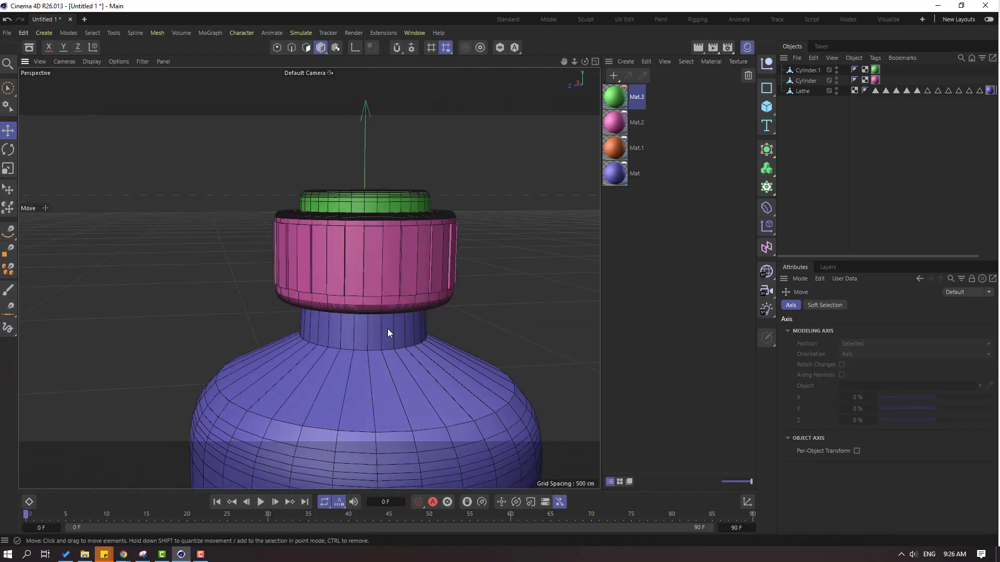
alt+middle_drag(387, 416, 352, 291)
scroll(352, 292, down, 2)
mouse_move(352, 291)
alt+mouse_down()
mouse_move(322, 270)
mouse_move(282, 287)
mouse_move(376, 294)
mouse_move(386, 351)
mouse_move(365, 221)
mouse_move(382, 186)
mouse_move(366, 284)
alt+mouse_up()
alt+middle_drag(367, 283, 370, 342)
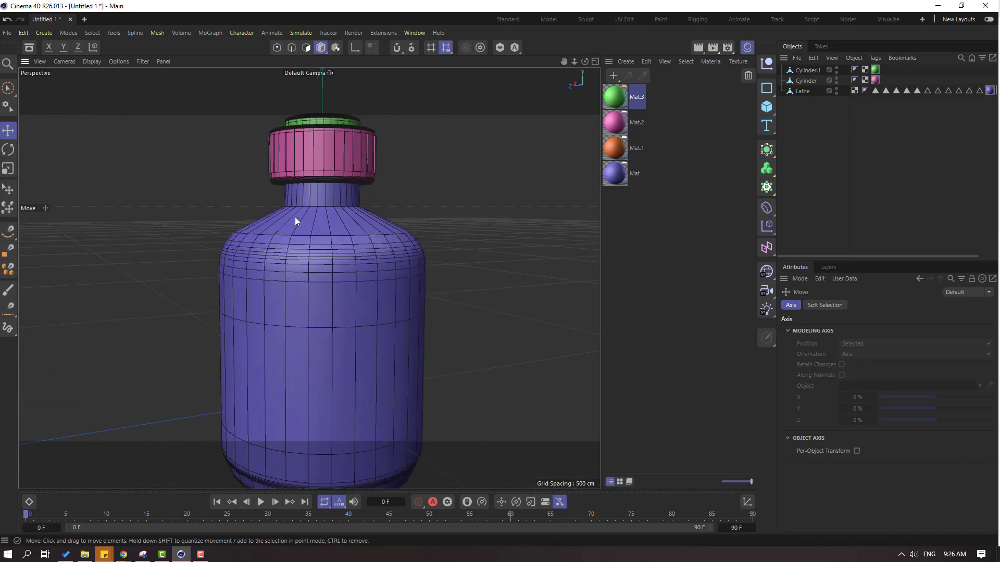
click(89, 62)
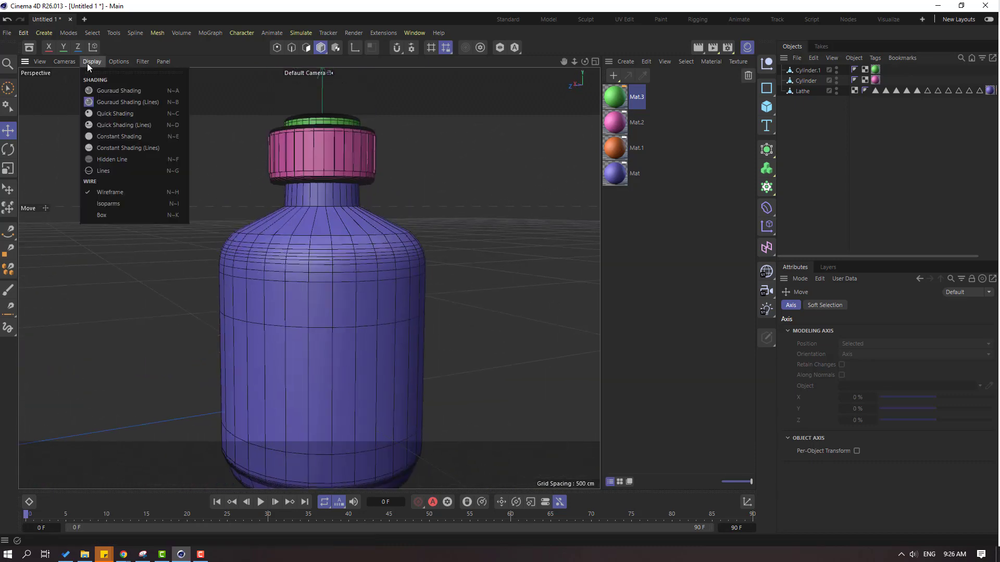
click(132, 93)
Step: Add a Subdivision Surface and make the Lathe bottle body its child to smooth the shoulder and base
alt+drag(444, 243, 409, 319)
scroll(317, 278, up, 5)
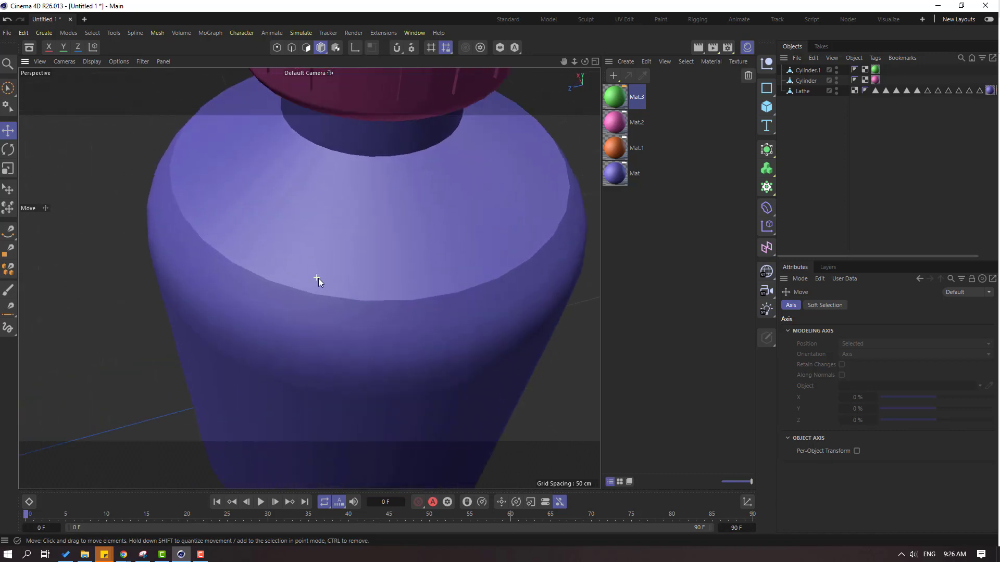
alt+drag(317, 280, 241, 215)
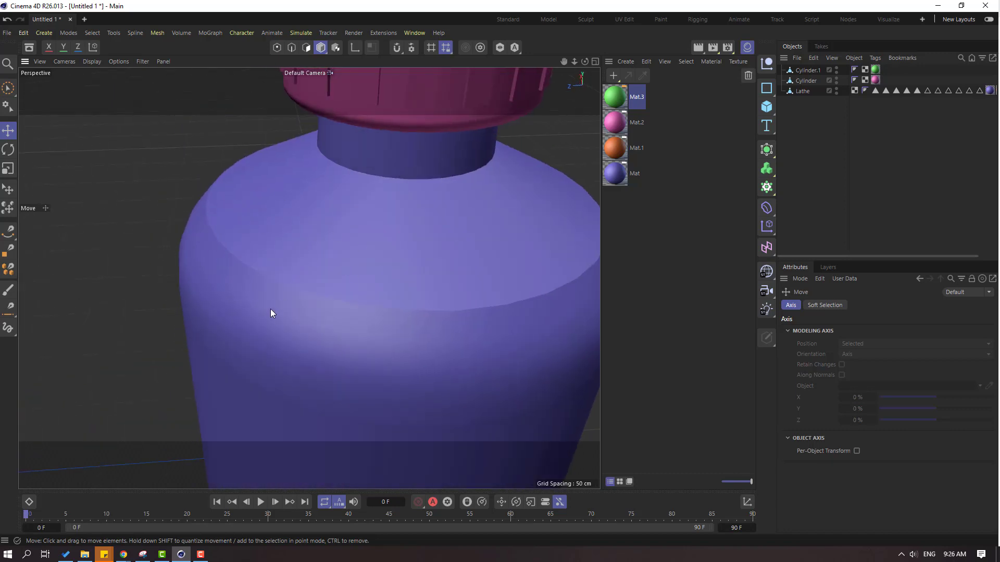
alt+drag(270, 308, 371, 263)
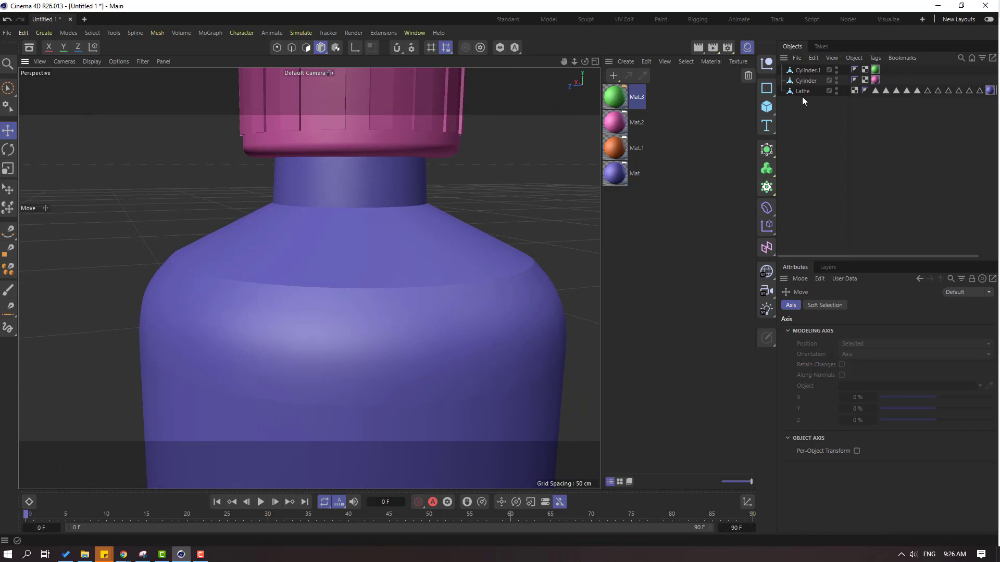
scroll(409, 306, down, 10)
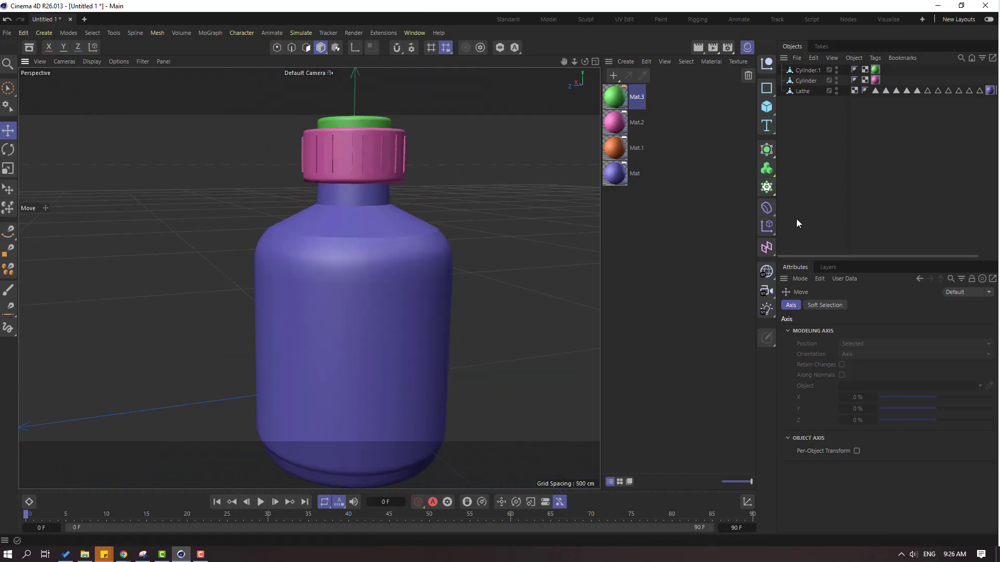
click(768, 153)
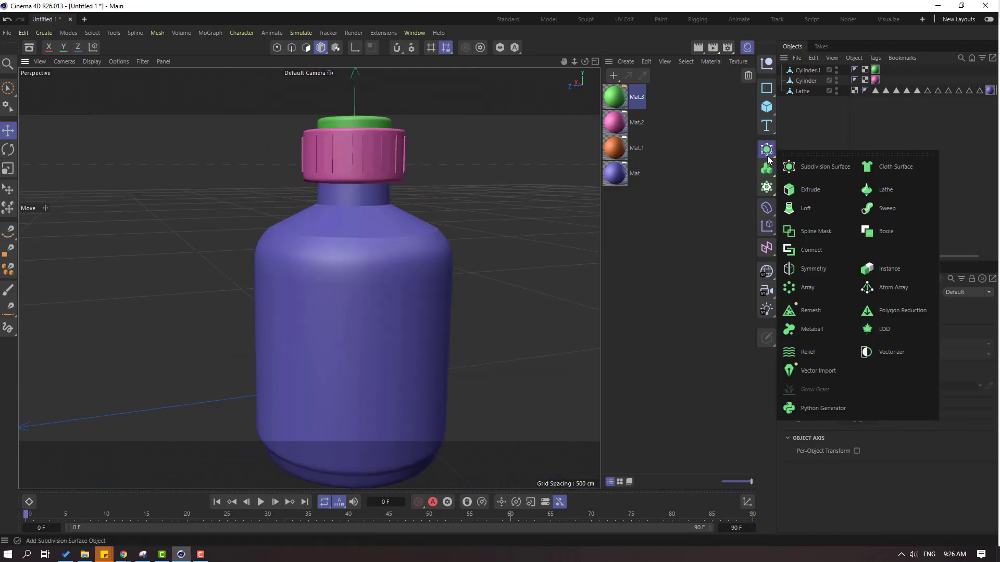
click(825, 167)
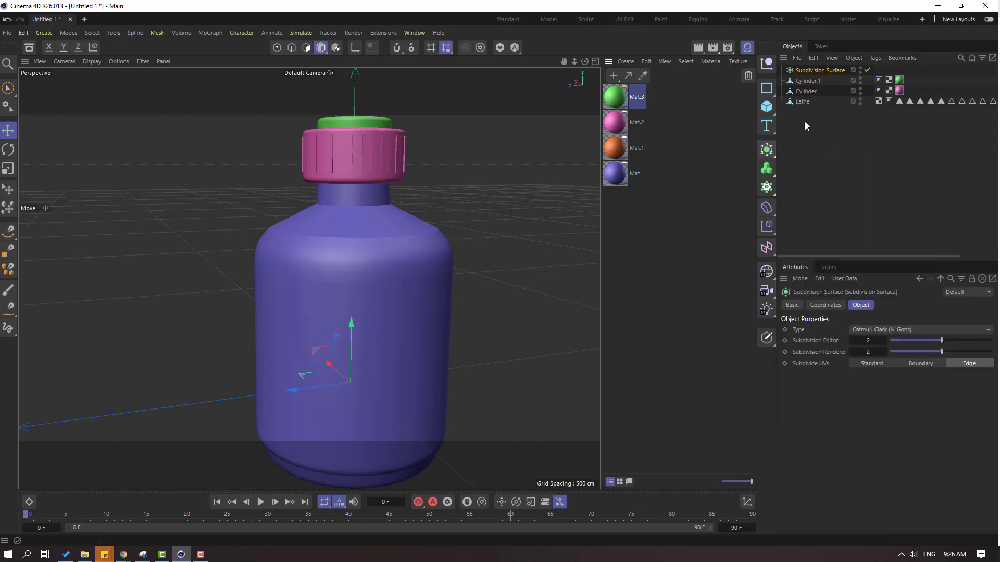
drag(802, 103, 821, 72)
click(483, 237)
scroll(427, 253, down, 3)
alt+drag(382, 263, 229, 231)
scroll(363, 203, up, 8)
scroll(330, 239, down, 8)
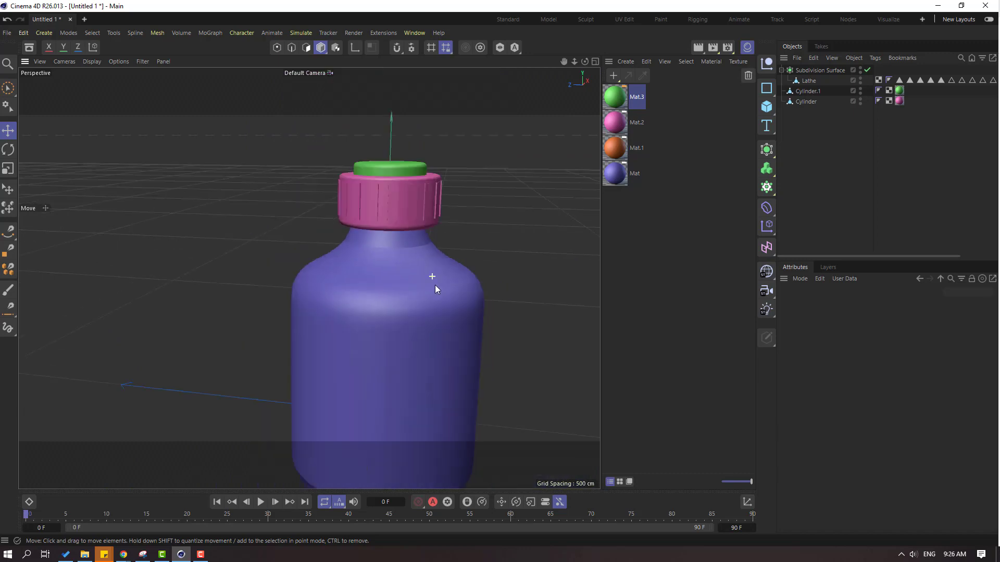
alt+drag(412, 234, 433, 211)
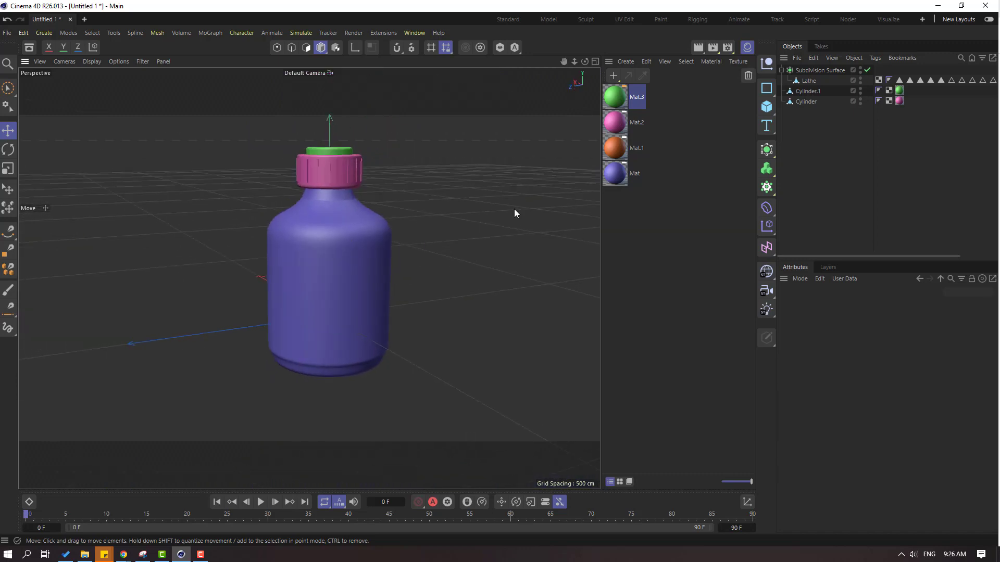
Step: Set the Subdivision Editor level of the bottle's Subdivision Surface to 5
click(821, 72)
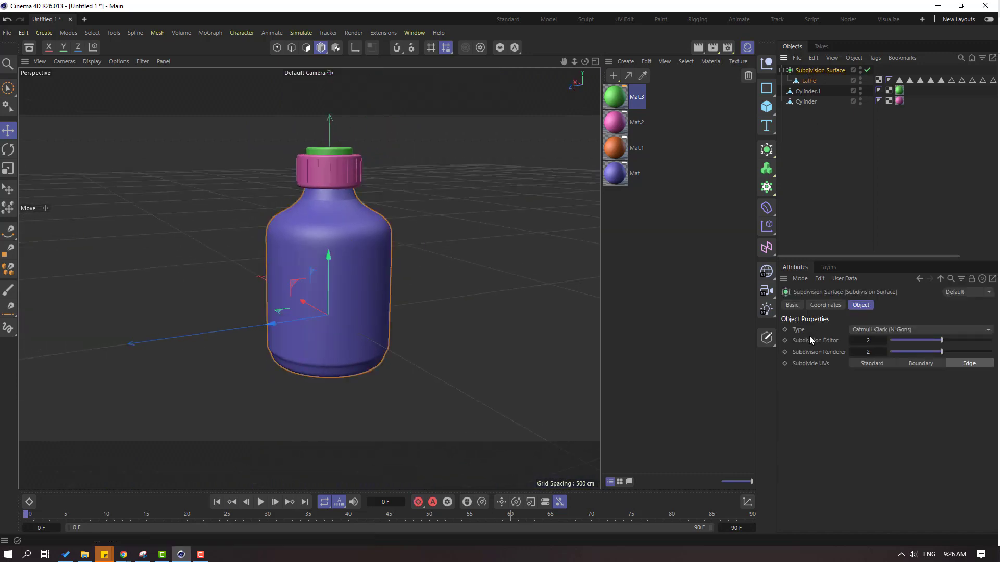
click(884, 341)
scroll(363, 225, up, 10)
scroll(360, 232, up, 3)
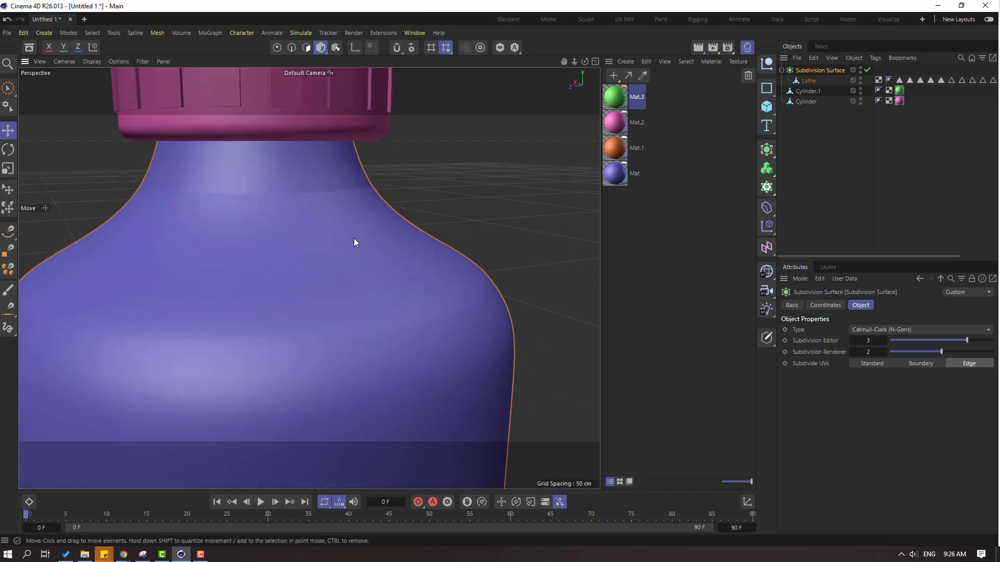
click(883, 341)
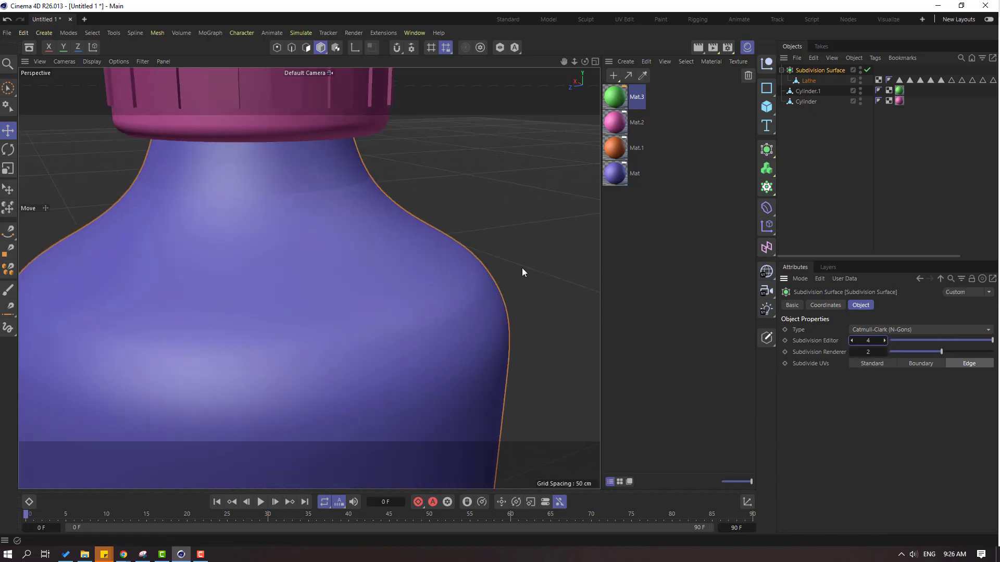
scroll(392, 245, up, 2)
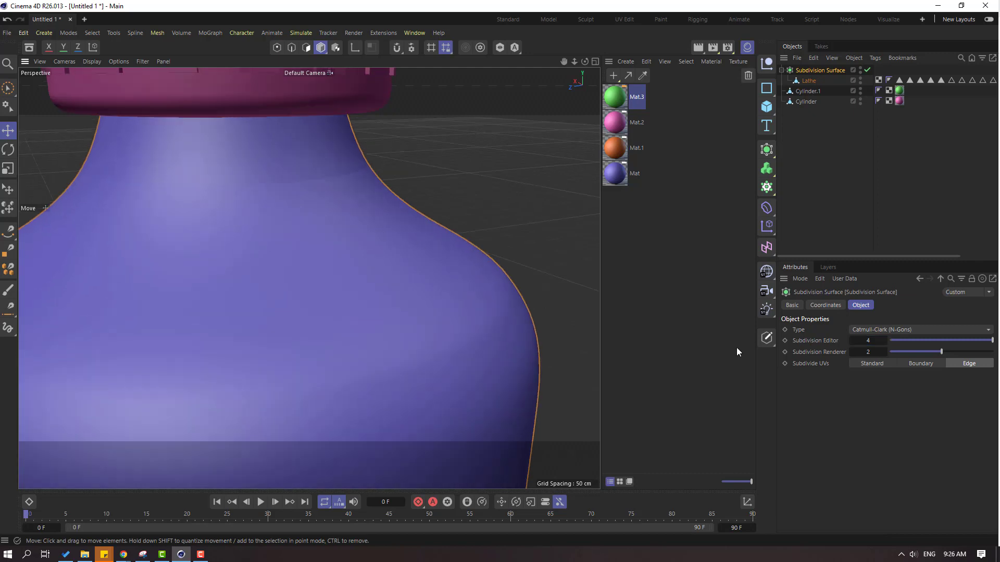
click(884, 341)
scroll(294, 248, down, 4)
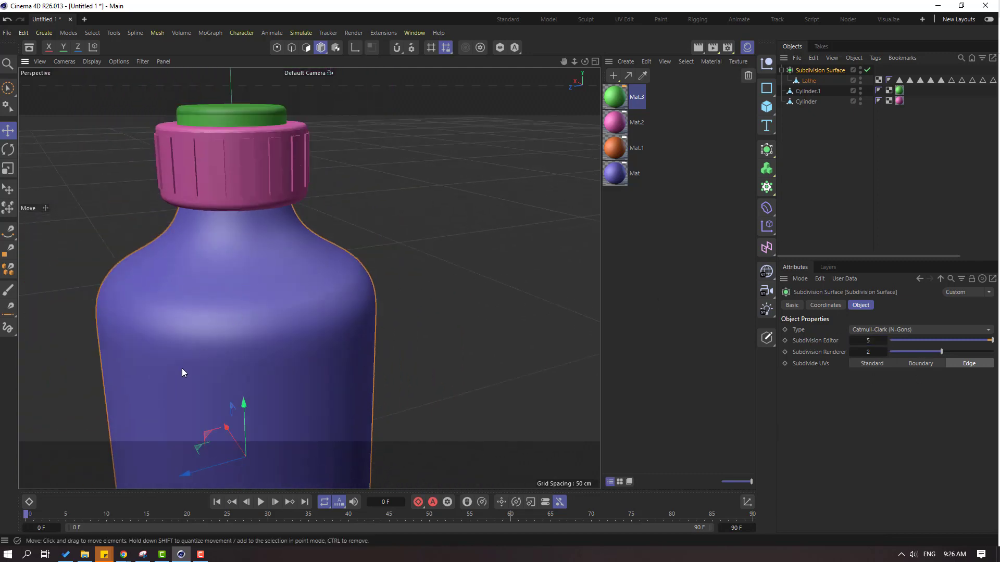
alt+middle_drag(182, 367, 262, 248)
scroll(406, 234, down, 2)
mouse_move(415, 234)
alt+mouse_down()
mouse_move(403, 197)
mouse_move(406, 228)
alt+mouse_up()
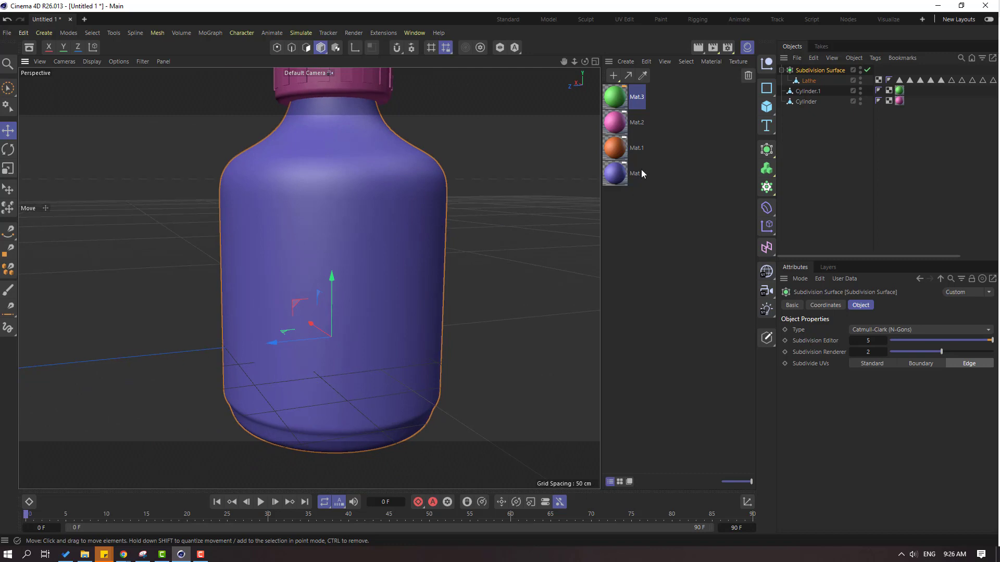
scroll(469, 200, down, 3)
alt+drag(469, 200, 291, 247)
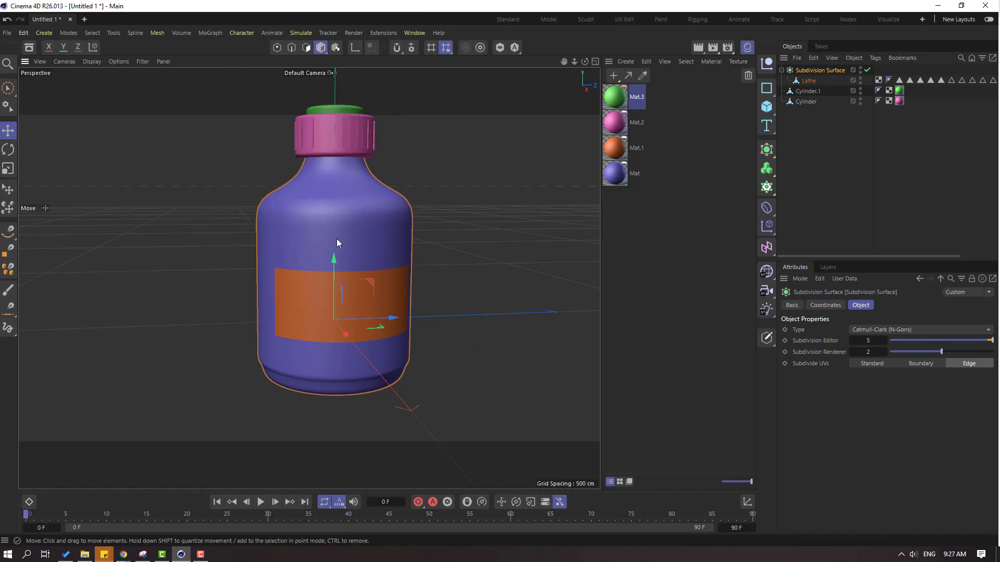
alt+drag(287, 206, 260, 210)
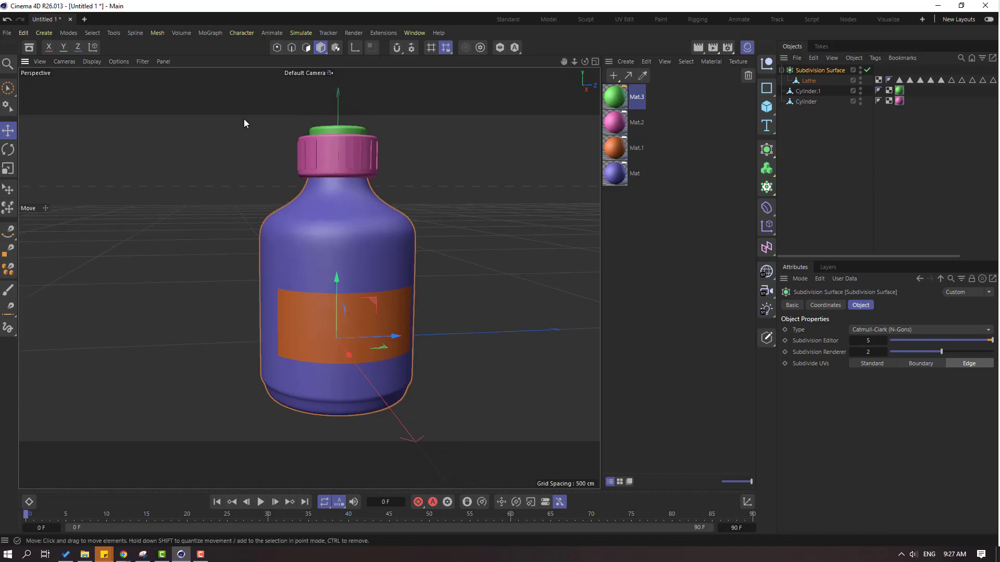
Step: Save the project as product_3d inside a new folder named Product
click(7, 33)
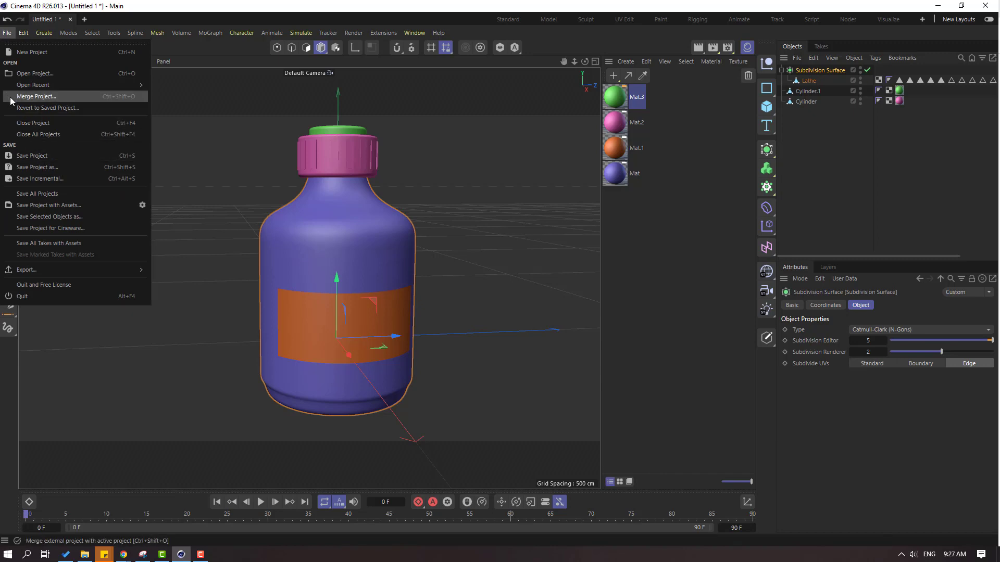
click(7, 166)
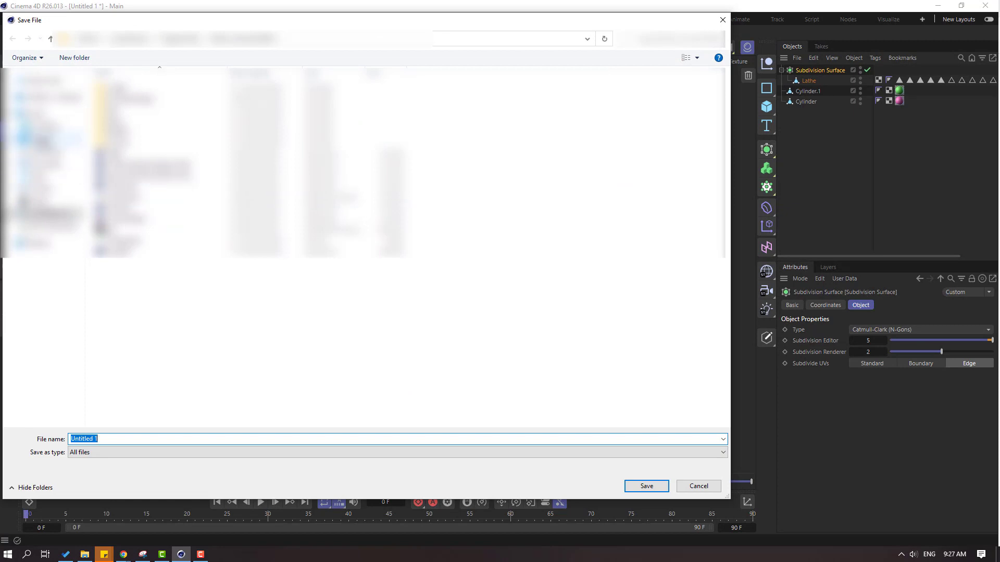
click(50, 138)
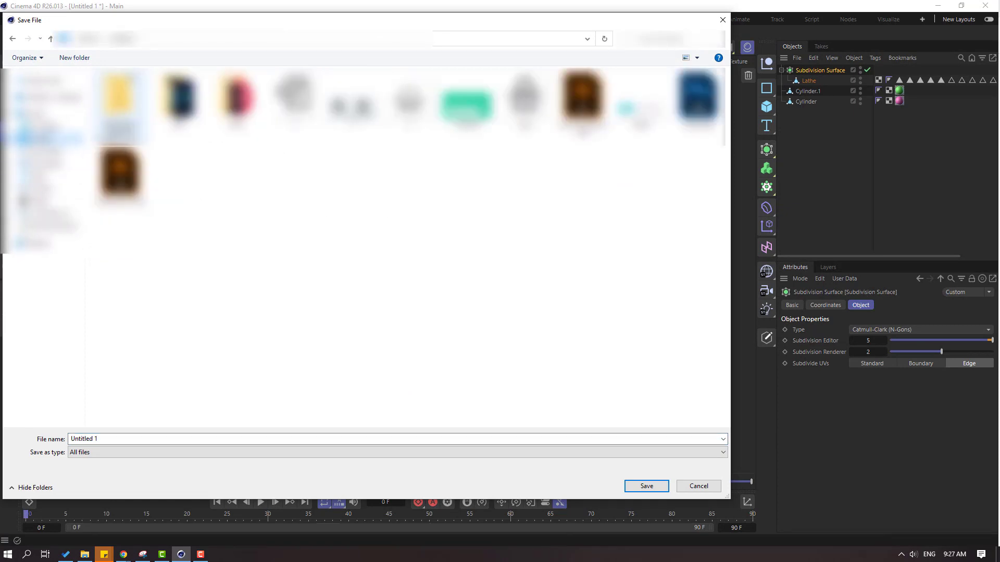
click(76, 58)
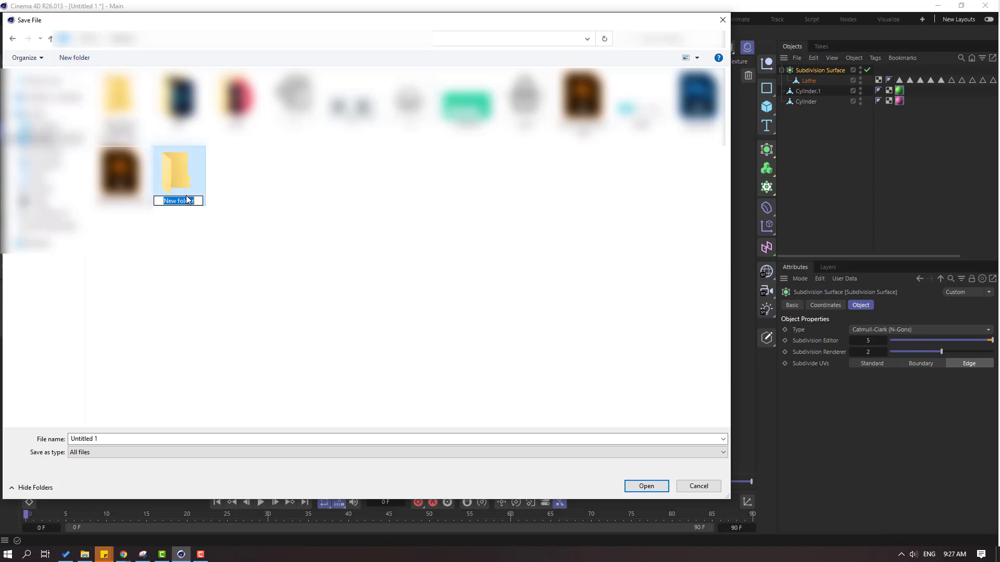
text(Product)
key(Return)
double_click(190, 205)
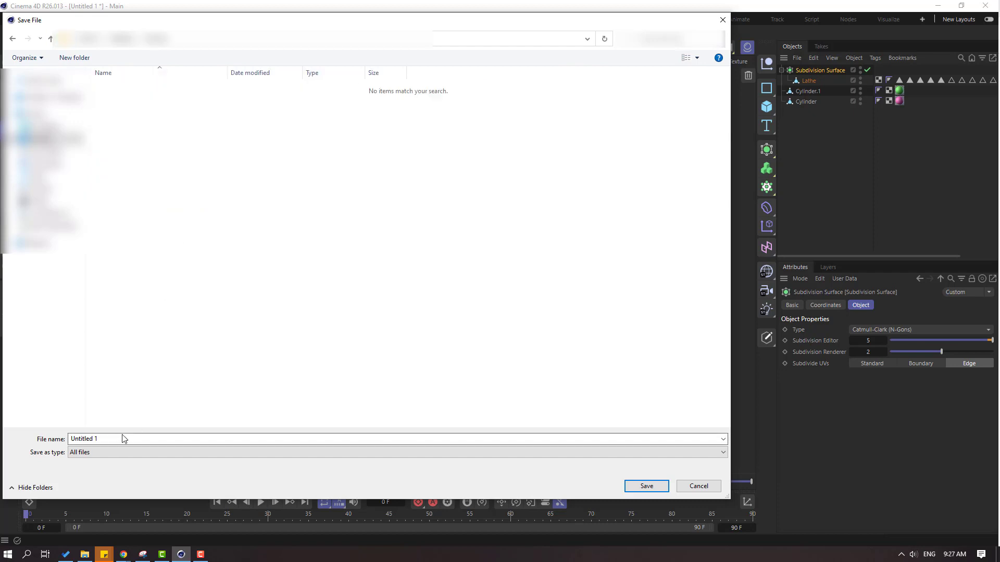
text(product_3d)
click(646, 486)
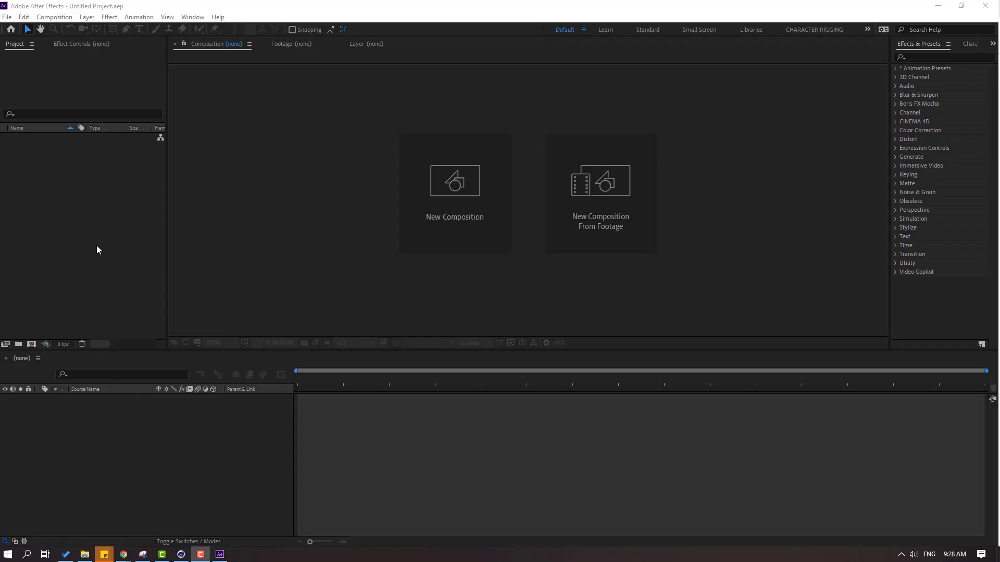
Step: In After Effects, create a 1920 x 1080, 25 fps, 10-second composition named Product and fit its preview up to 100%
right_click(71, 166)
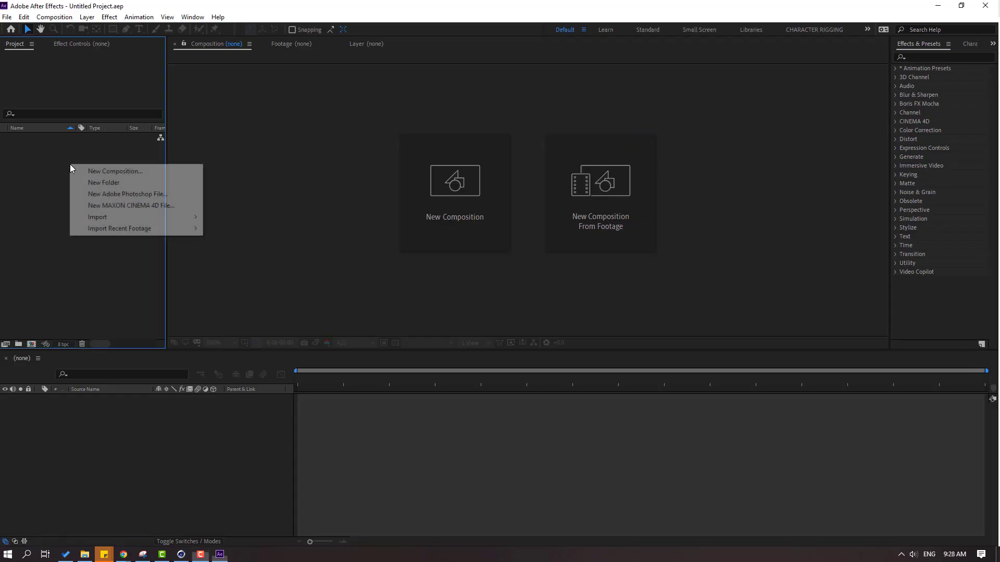
click(167, 172)
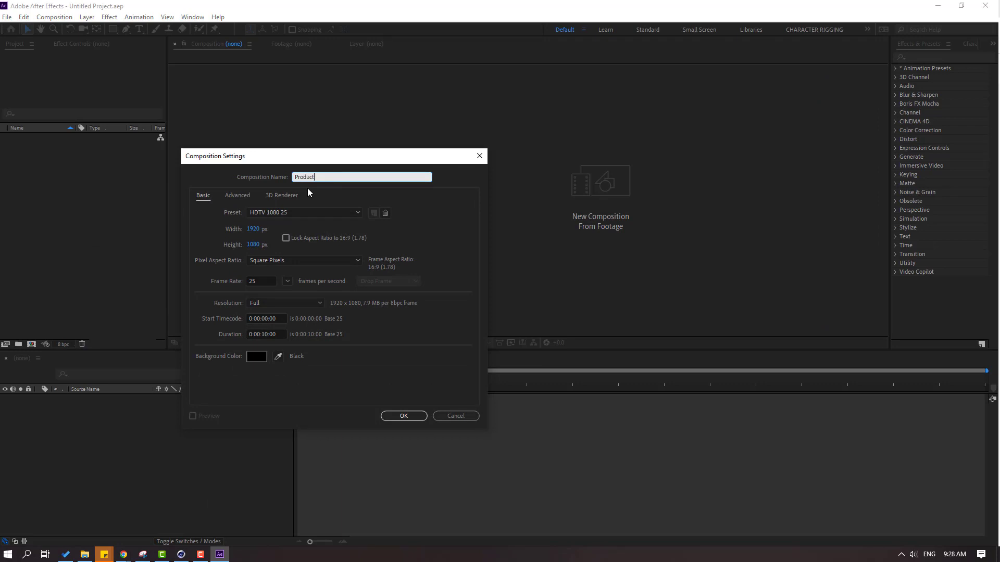
text(Product)
click(399, 416)
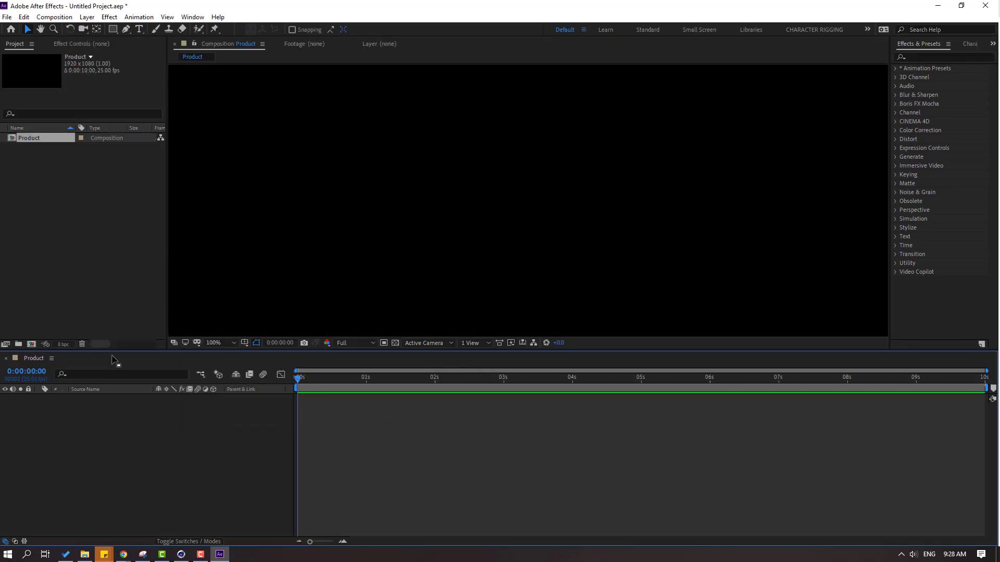
click(223, 343)
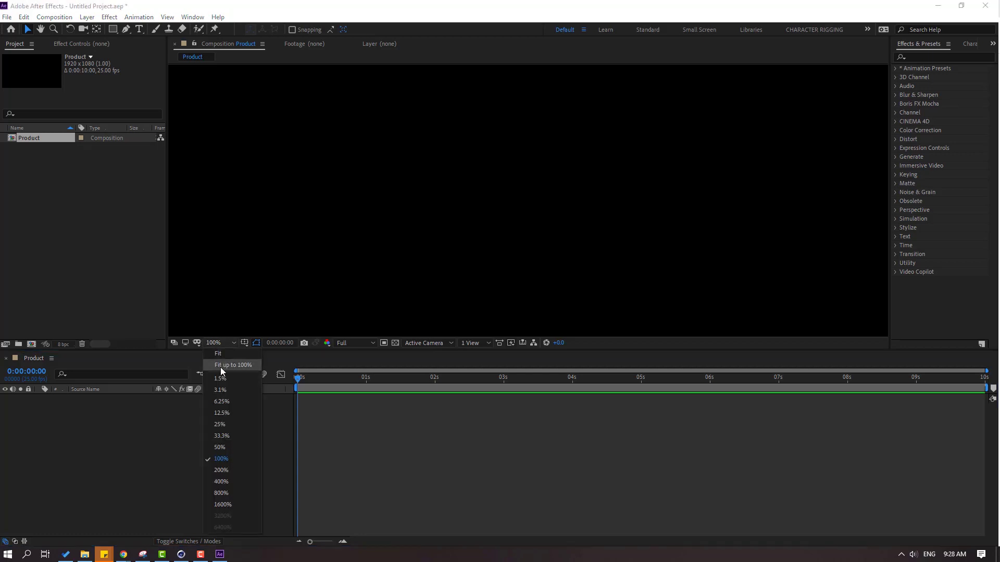
click(221, 367)
Step: Add a full-size solid layer named E3D to the Product composition
right_click(147, 431)
mouse_move(245, 423)
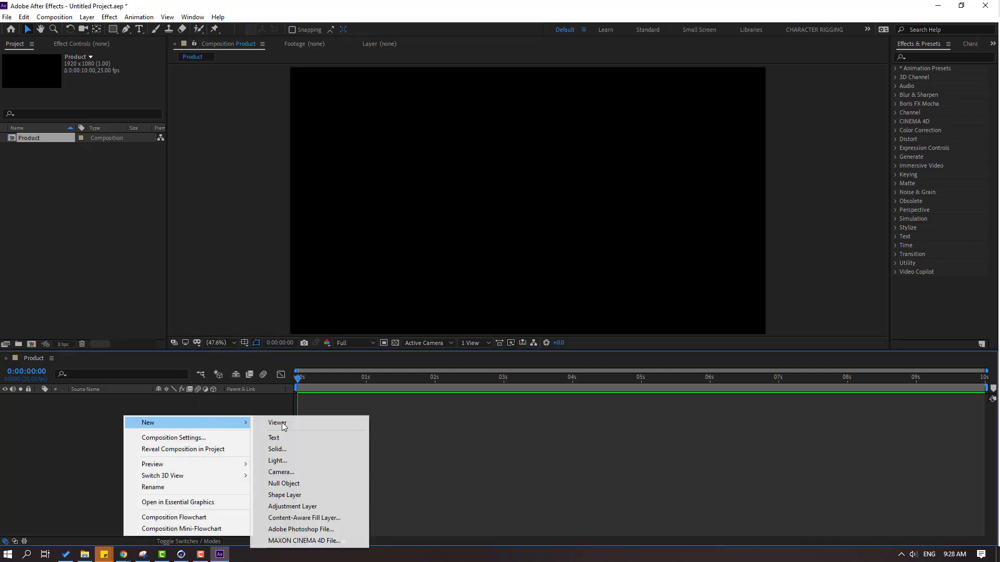
click(307, 446)
text(E3D)
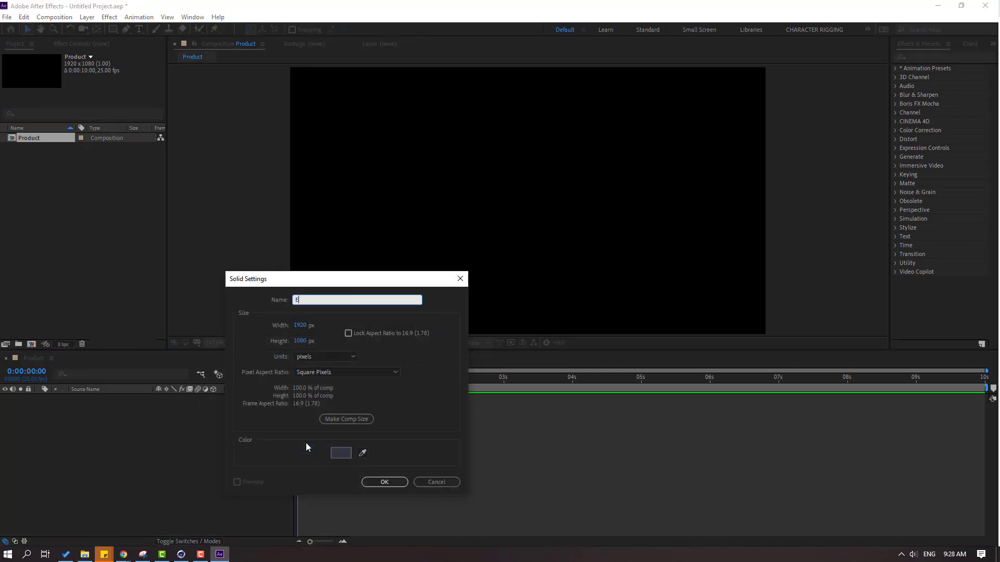
click(383, 482)
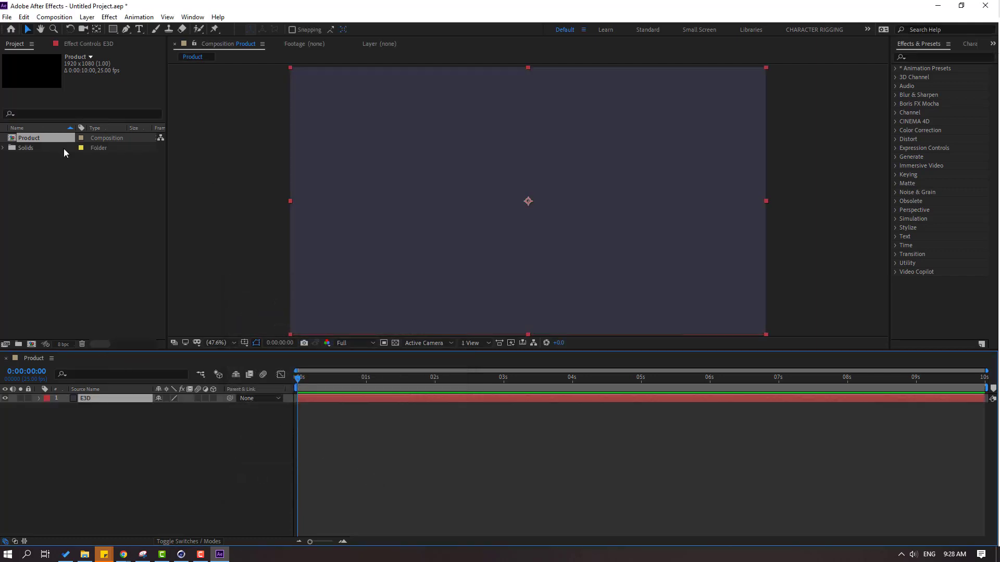
Step: Apply the Video Copilot Element effect to the E3D solid and open its Scene Setup
click(110, 17)
mouse_move(149, 323)
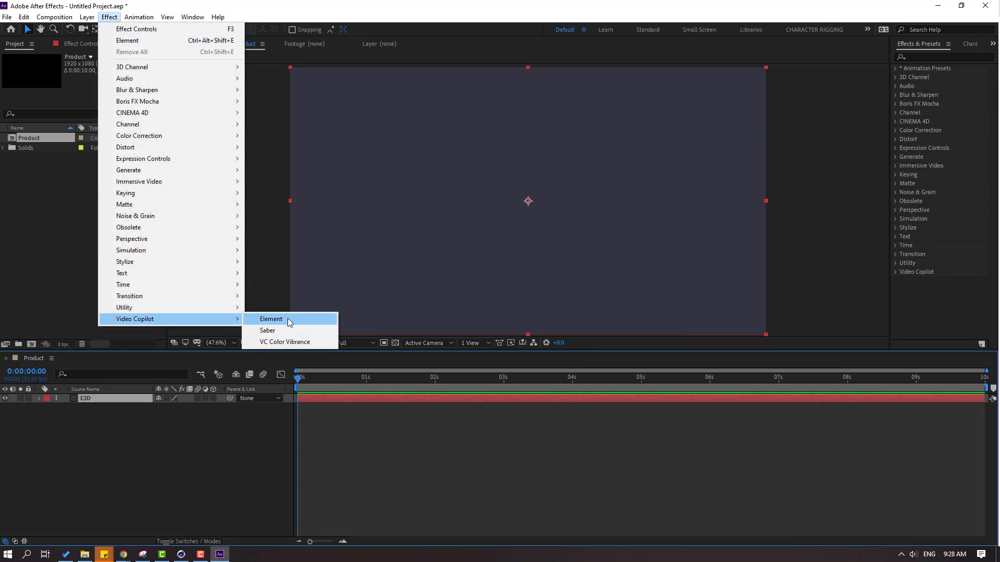
click(316, 319)
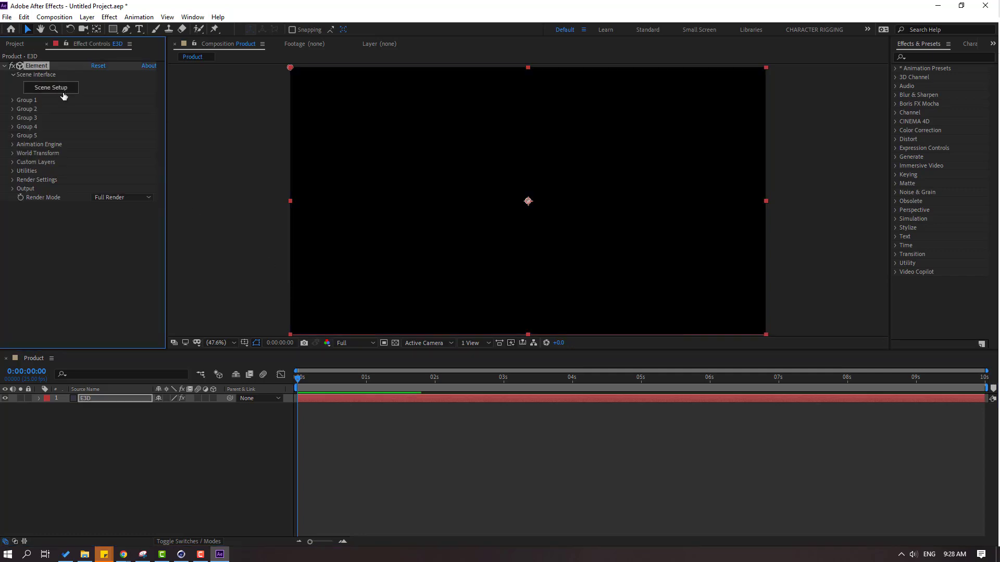
click(56, 90)
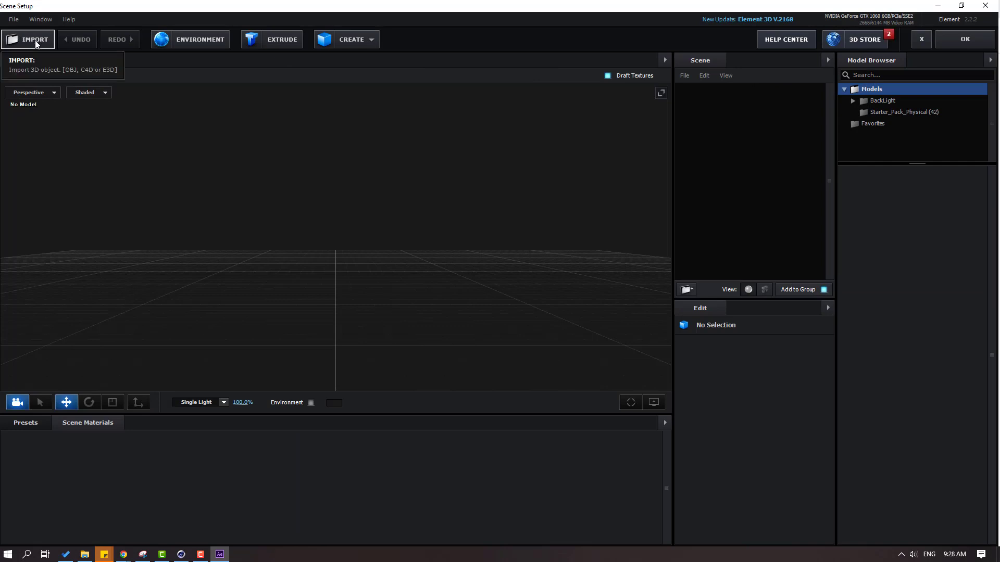
Step: Import the product_3d C4D file from the Product folder, keeping the default import preferences
click(38, 40)
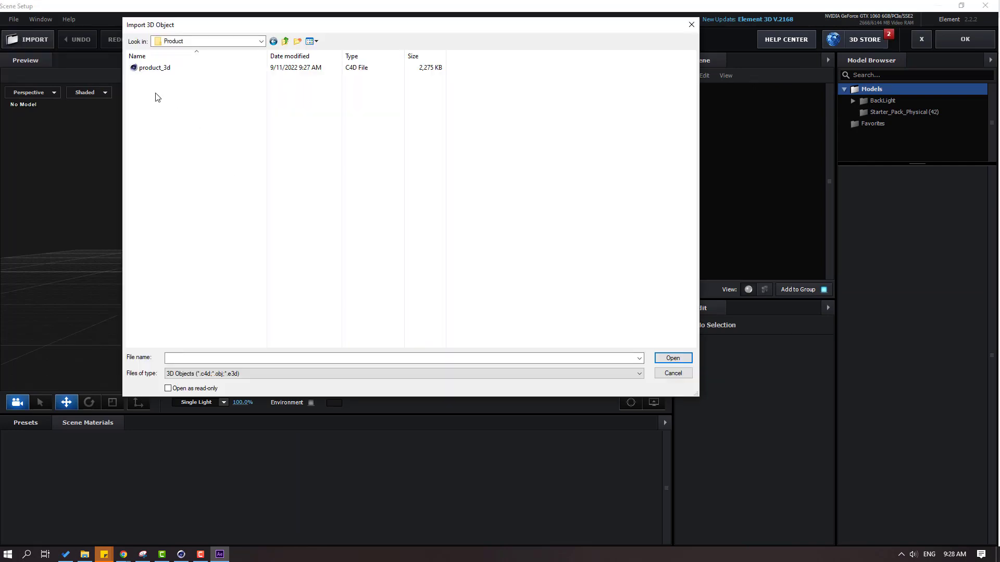
click(152, 69)
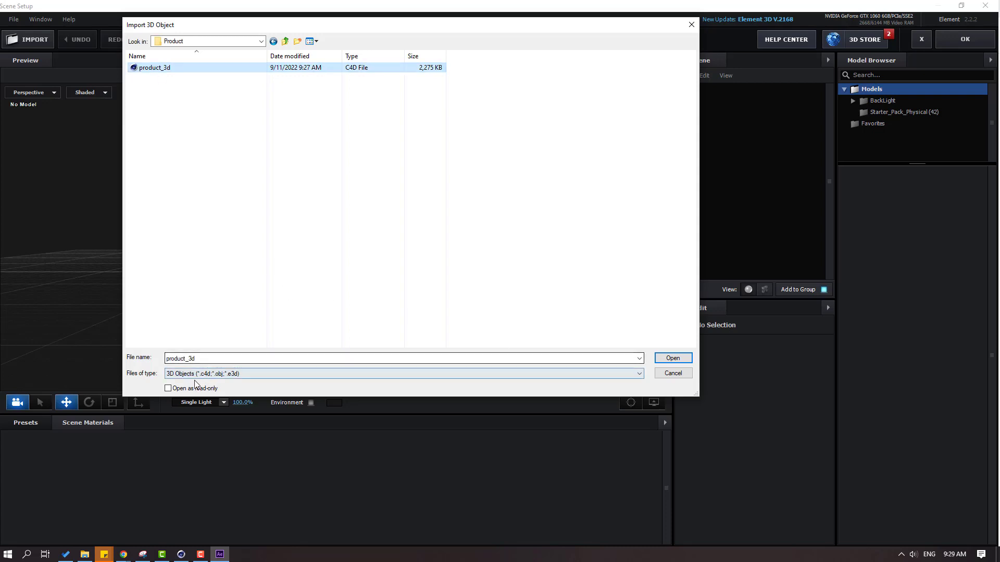
click(673, 358)
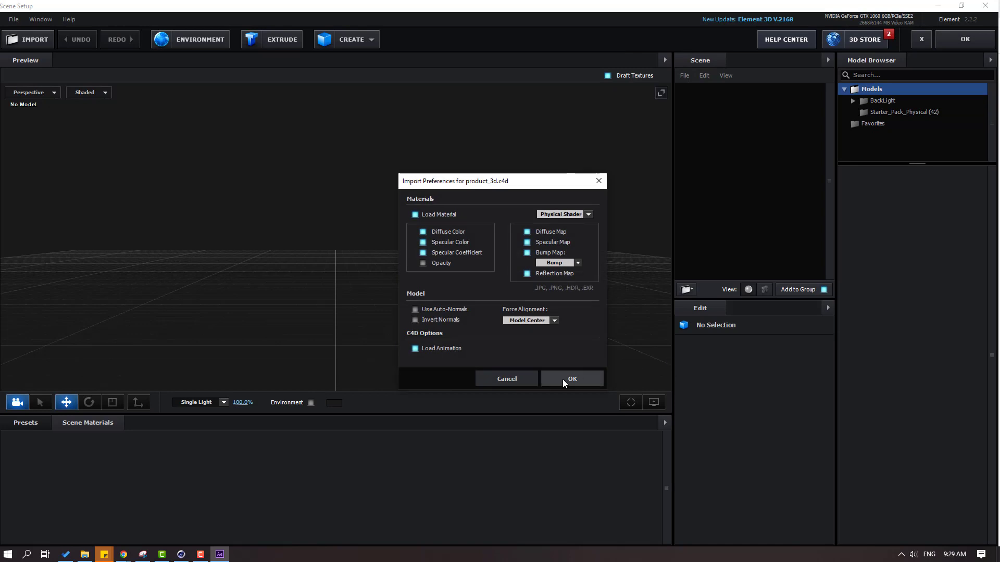
click(562, 379)
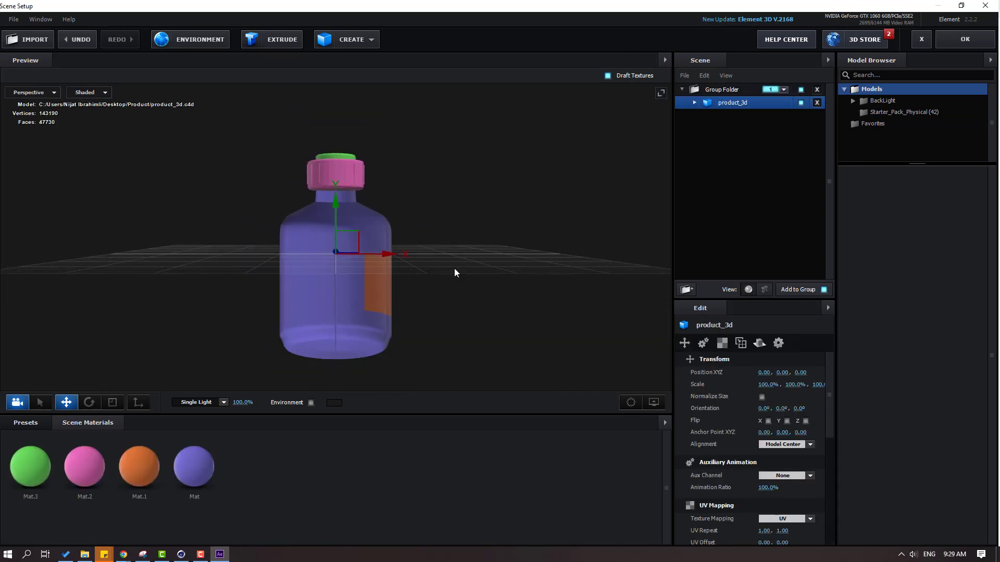
Step: Raise the bottle model along the Y axis to a position of about 1.56 so its base sits on the grid
drag(454, 269, 417, 242)
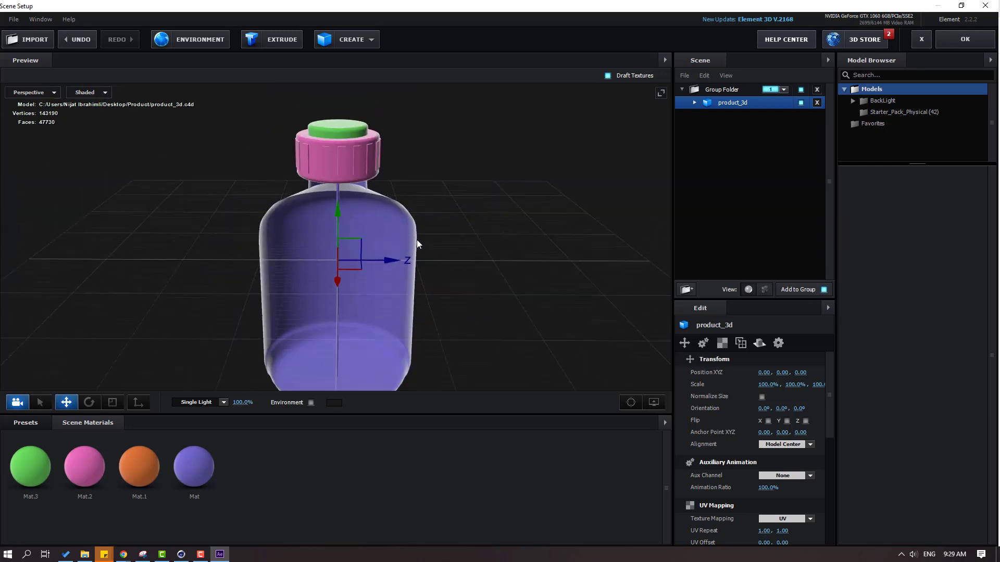
scroll(416, 239, down, 5)
drag(340, 216, 527, 201)
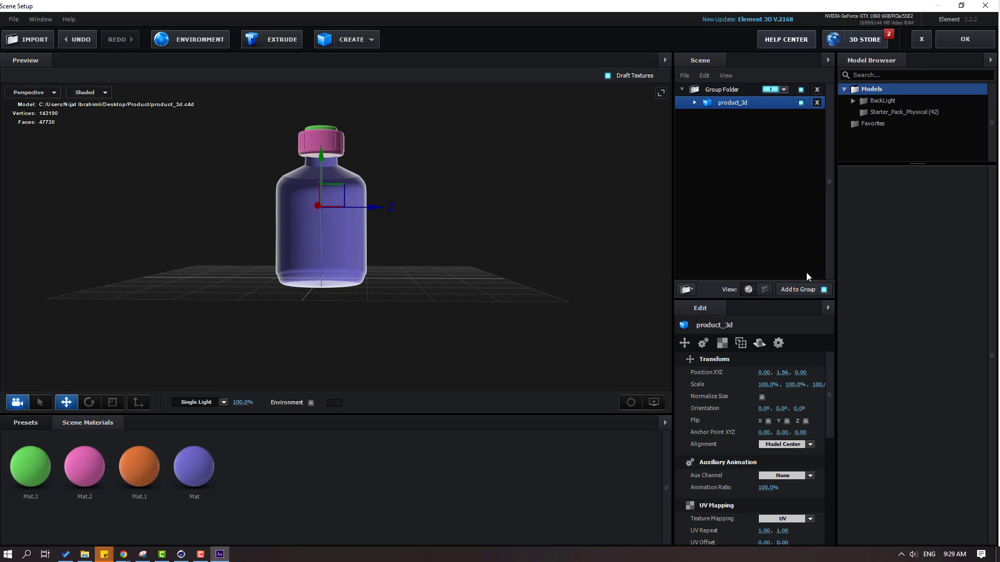
Step: Enable Optimize Mesh and Invert Normals in the product_3d model's surface options
drag(829, 361, 829, 490)
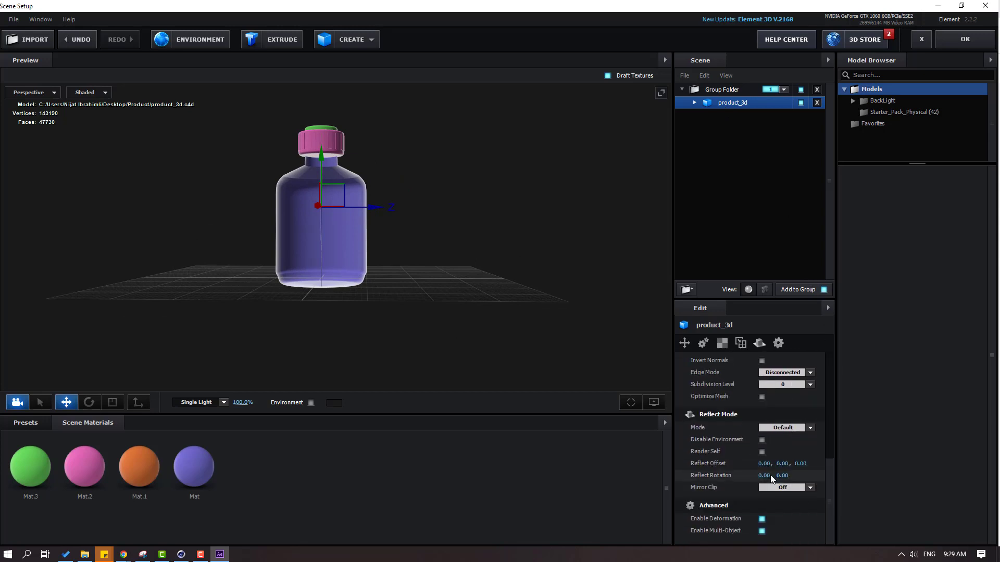
scroll(732, 473, up, 3)
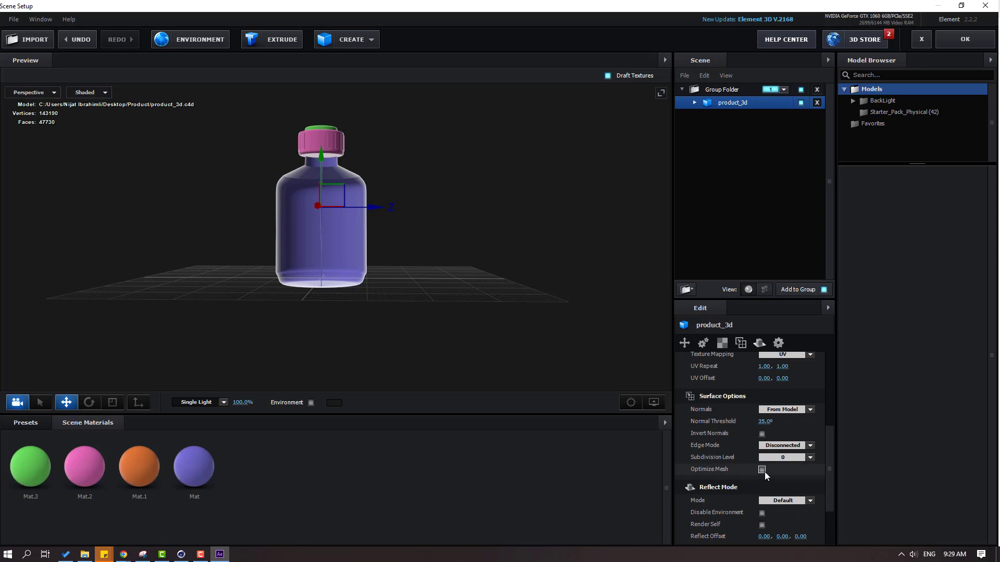
click(761, 469)
drag(397, 226, 503, 204)
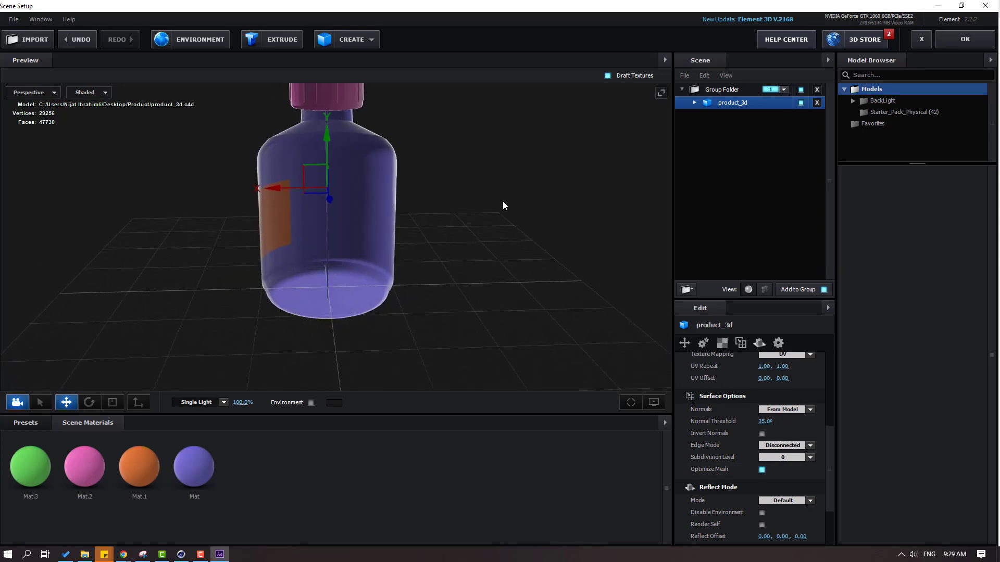
click(762, 434)
drag(375, 229, 483, 242)
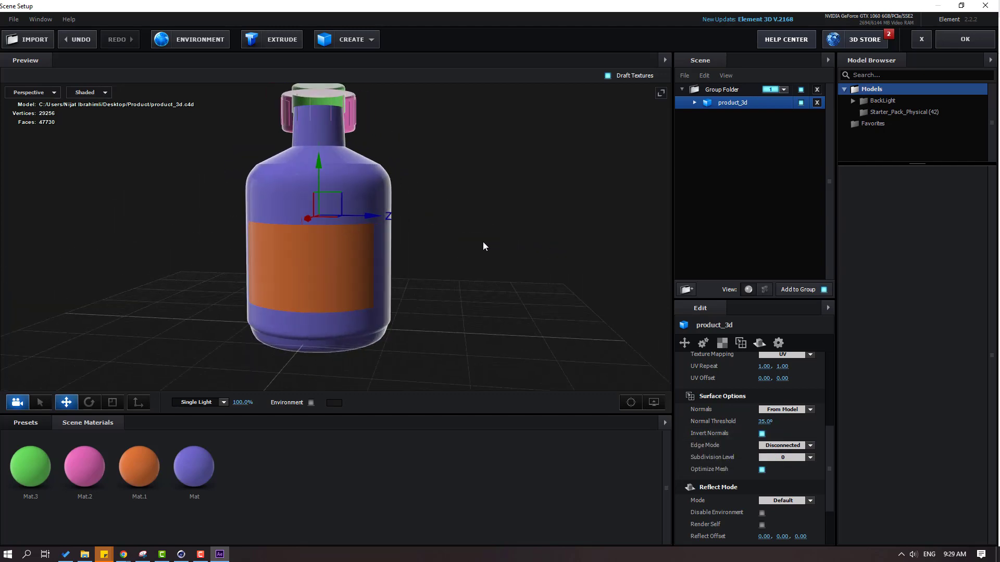
Step: Enable Draw Backfaces for the bottle body's material Mat and the label's material Mat.1
click(694, 104)
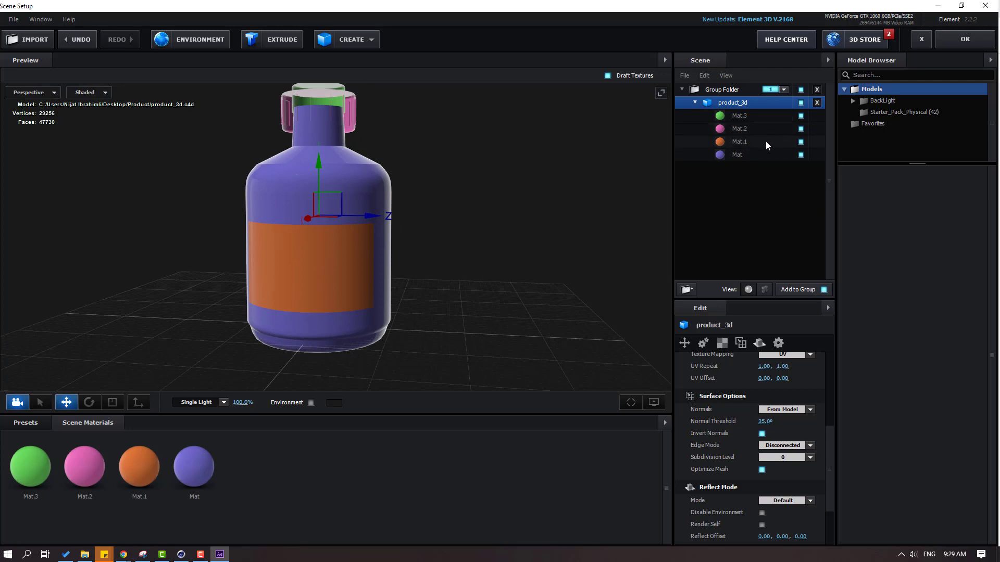
drag(483, 193, 522, 210)
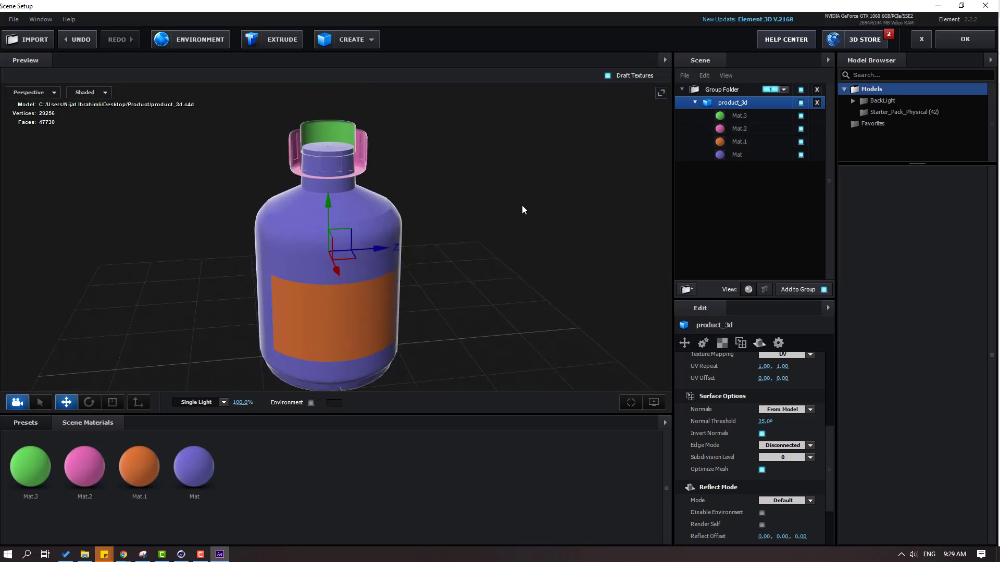
click(736, 155)
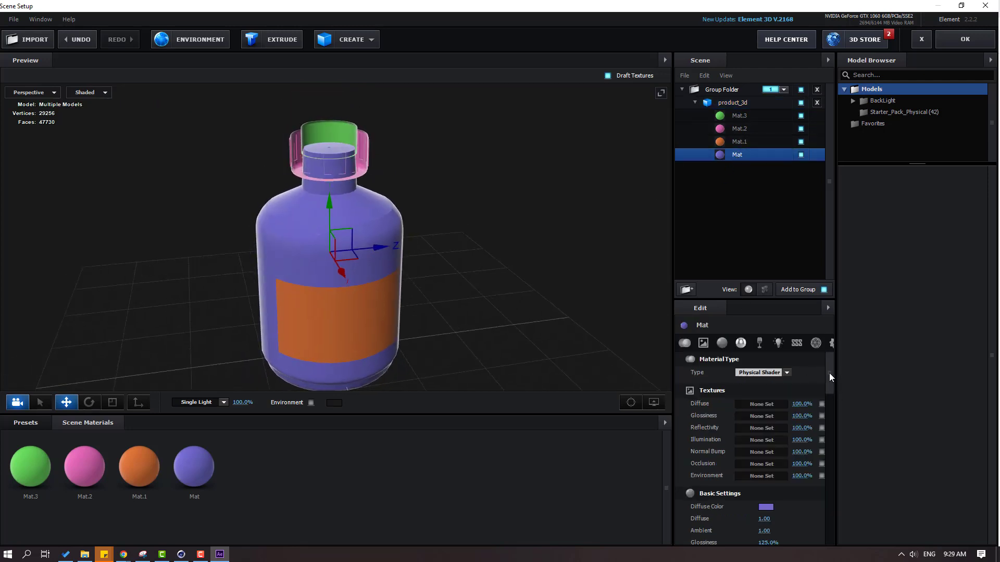
drag(829, 373, 829, 520)
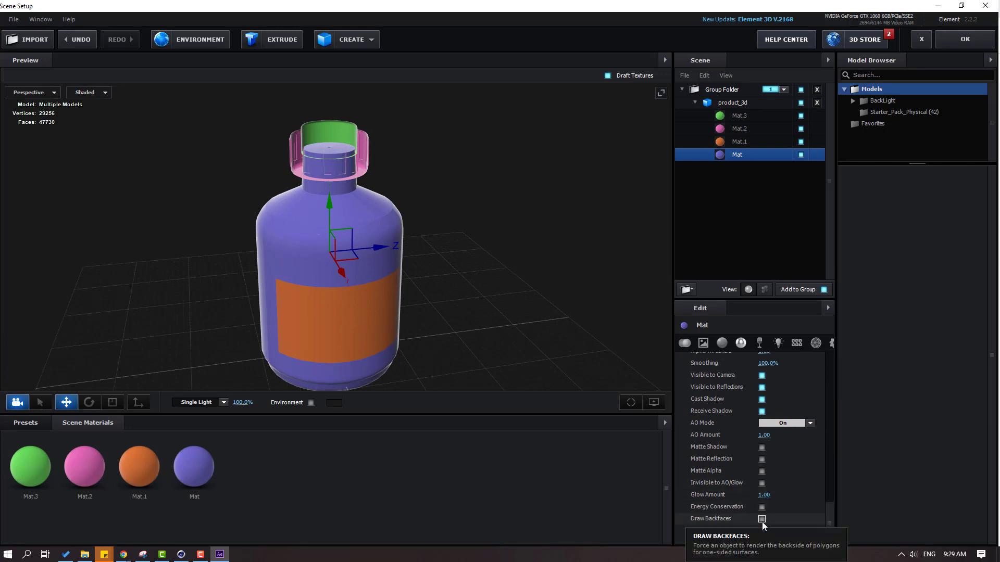
click(761, 519)
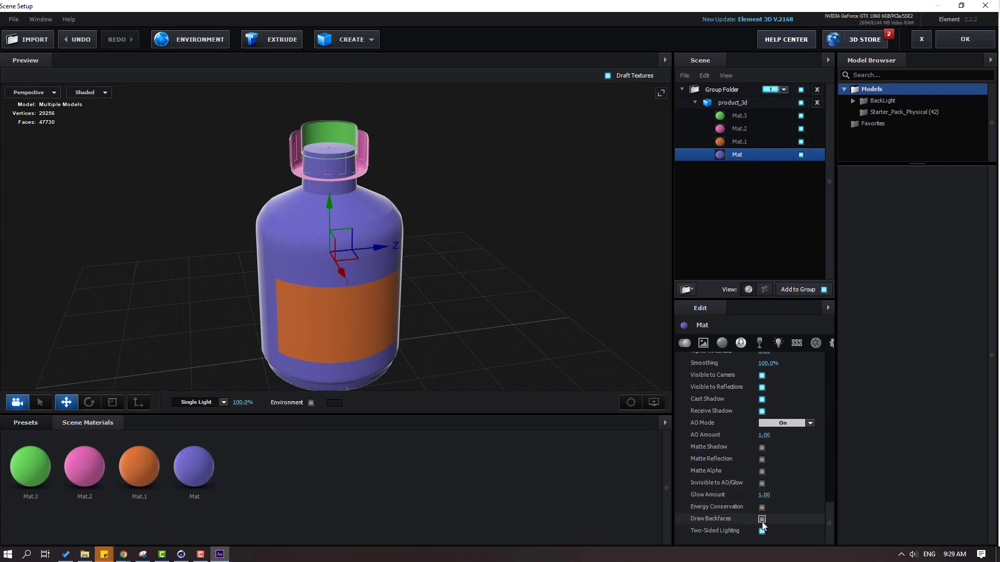
click(744, 146)
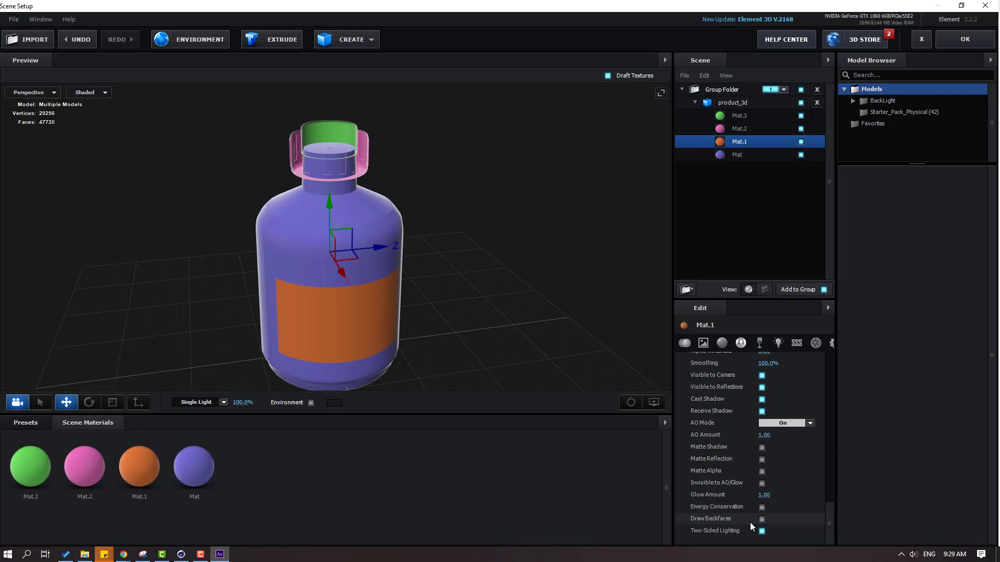
click(761, 519)
Step: Enable Draw Backfaces for the two cap materials, Mat.2 and Mat.3
click(740, 129)
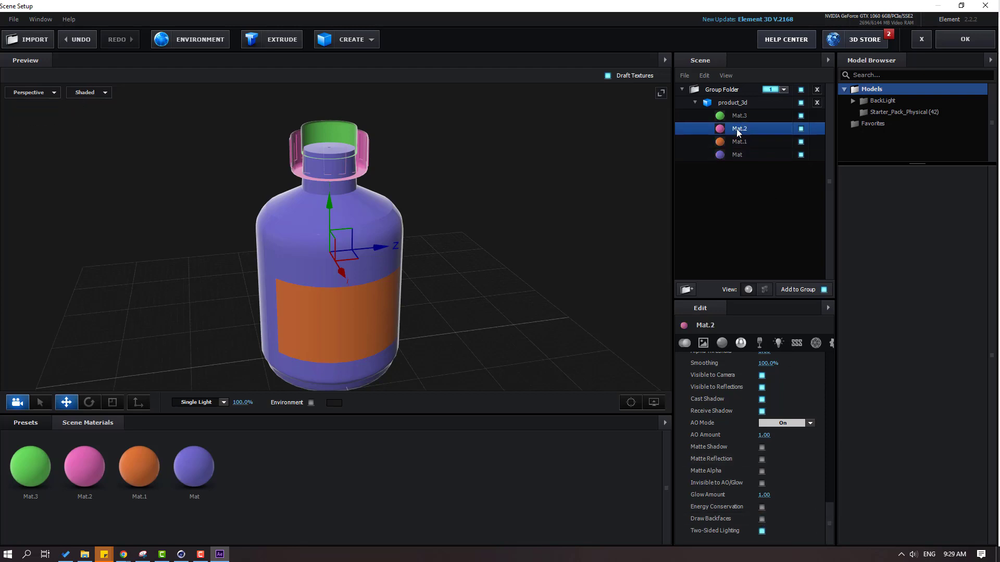
scroll(404, 139, up, 3)
drag(403, 139, 408, 202)
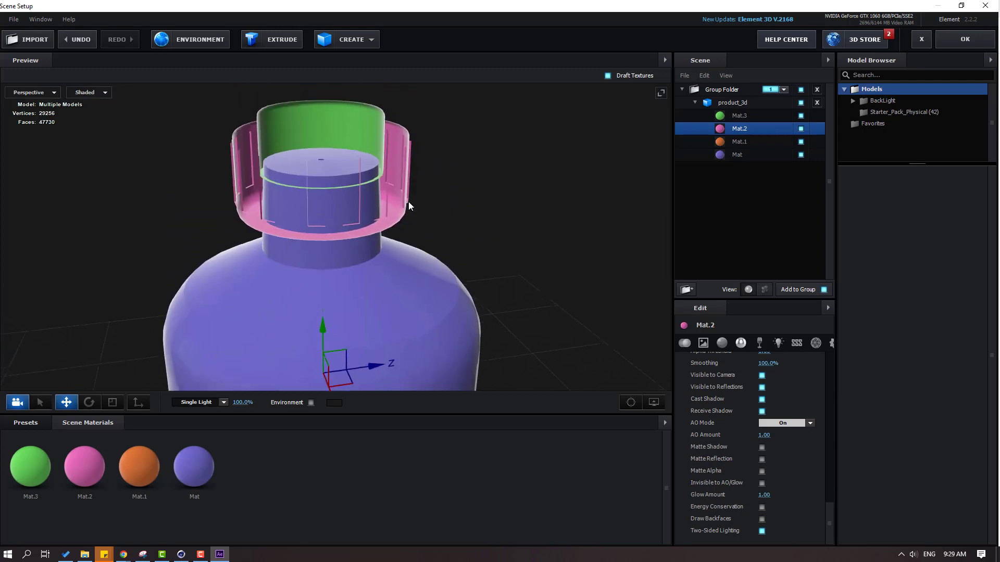
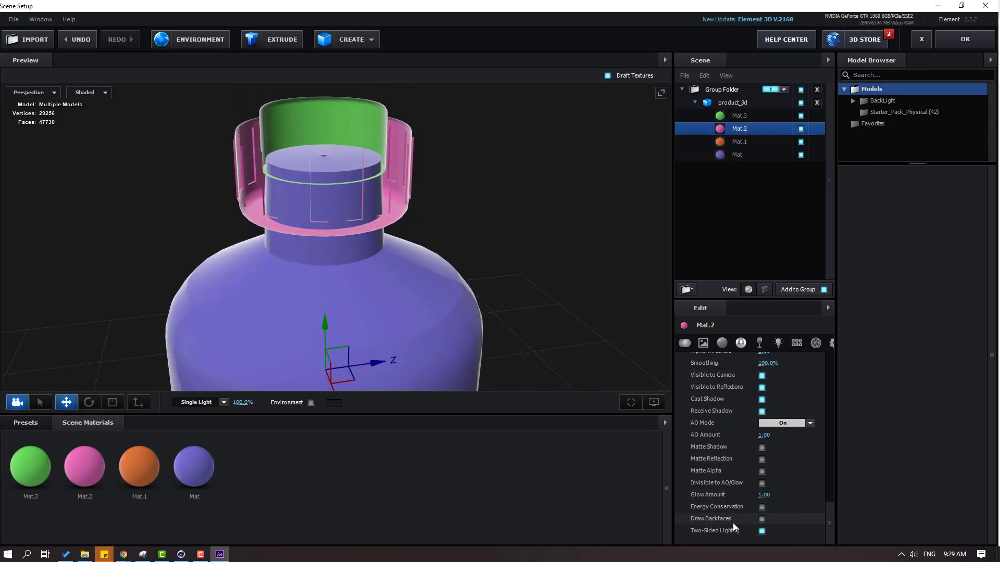
click(762, 519)
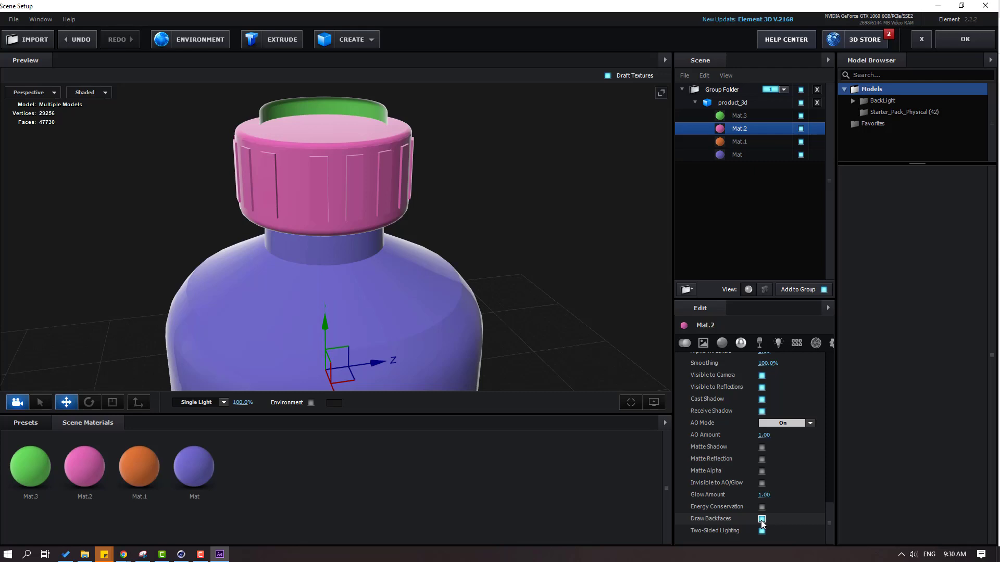
click(742, 116)
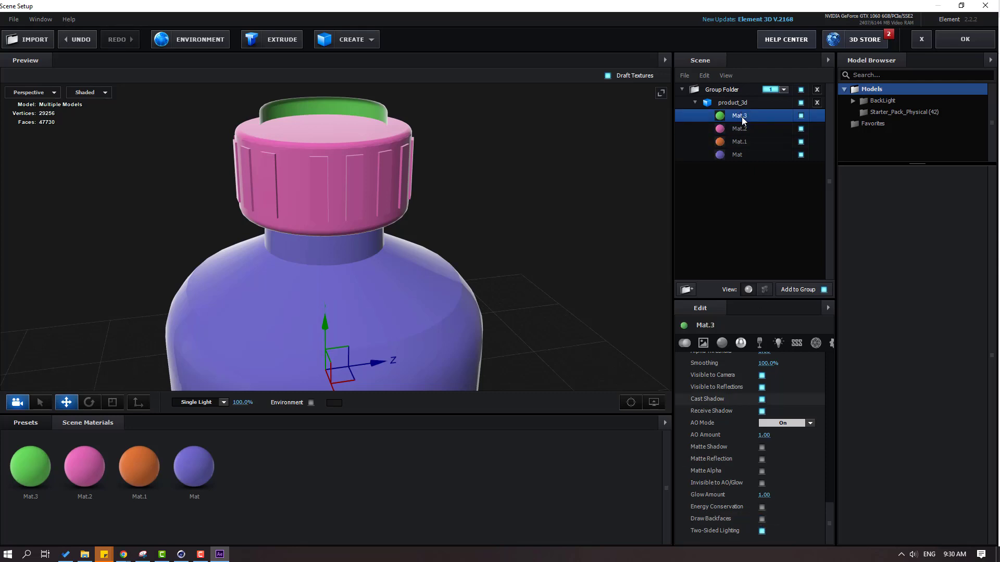
click(762, 520)
scroll(455, 198, down, 3)
mouse_move(451, 201)
mouse_down()
mouse_move(429, 248)
mouse_move(427, 310)
mouse_up()
scroll(427, 310, down, 3)
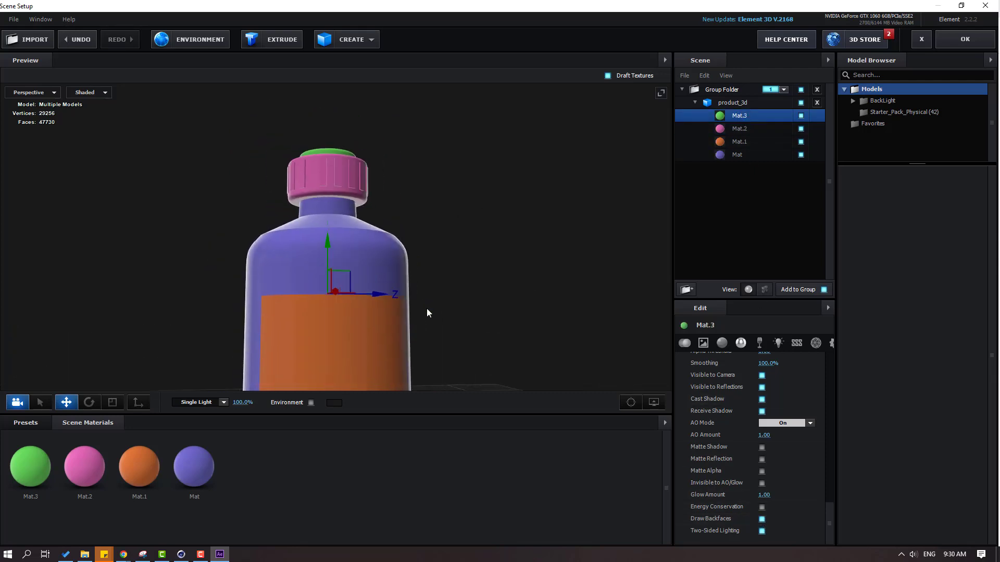
middle_drag(427, 310, 469, 234)
scroll(510, 237, down, 3)
drag(509, 237, 484, 263)
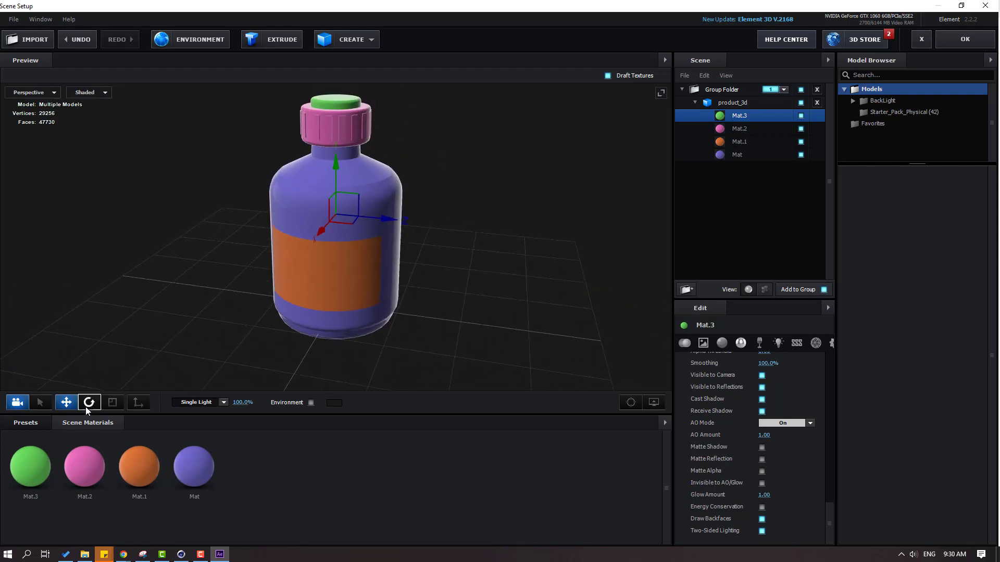
Step: Apply the Black_Gloss preset from the Physical materials to the bottle body
click(15, 428)
scroll(74, 486, down, 5)
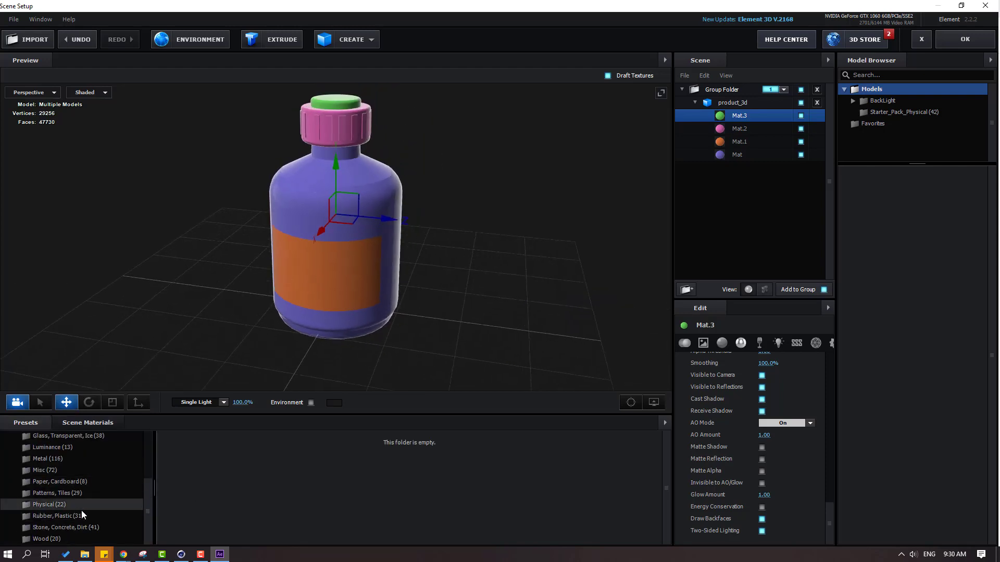
click(67, 506)
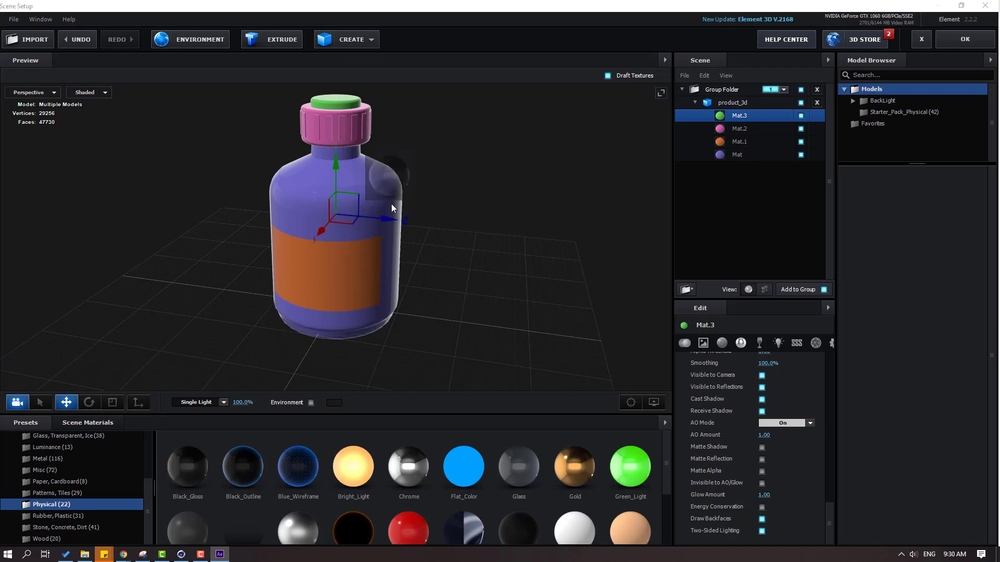
drag(188, 466, 452, 180)
scroll(452, 180, up, 3)
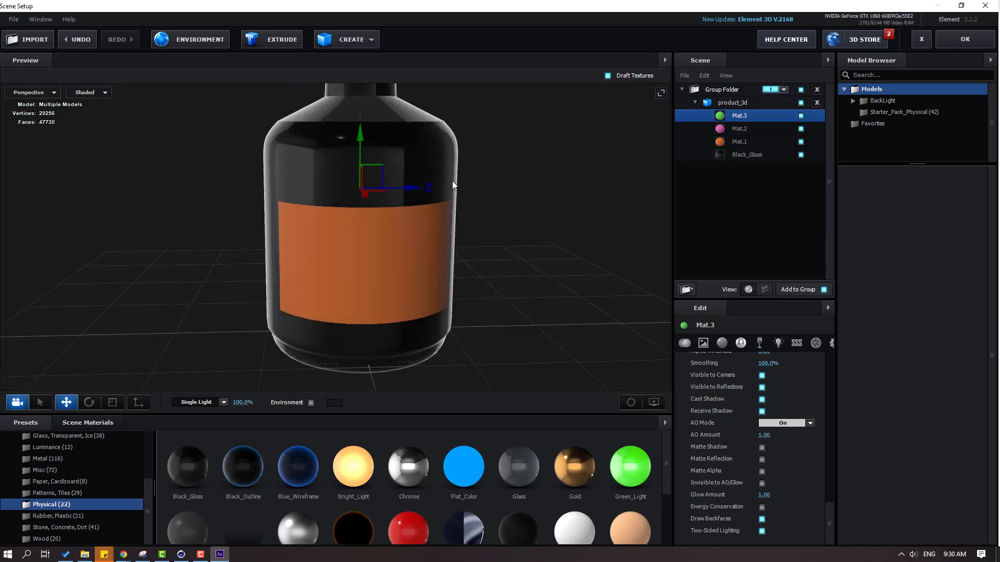
scroll(483, 179, down, 4)
middle_drag(483, 179, 401, 223)
drag(401, 228, 381, 243)
scroll(371, 234, up, 2)
middle_drag(371, 234, 388, 214)
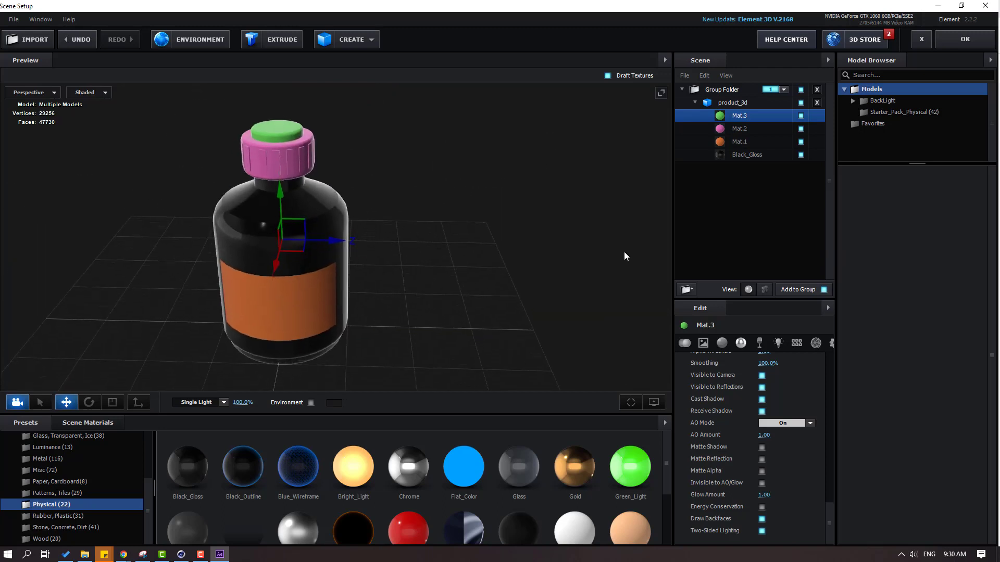
Step: Set the Diffuse Color of the bottle body's Black_Gloss material to a very dark red, around hex 330606
click(735, 155)
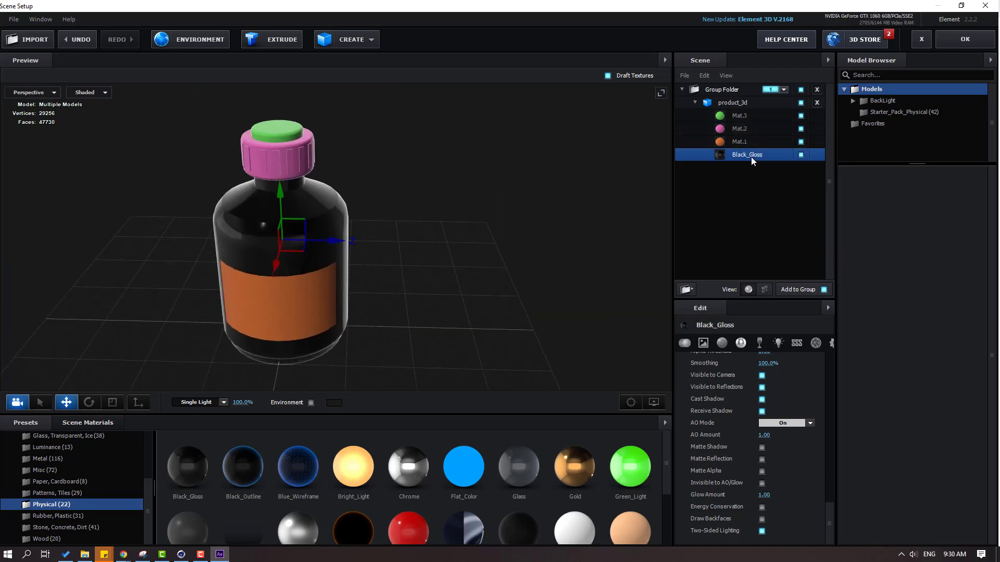
drag(829, 520, 836, 372)
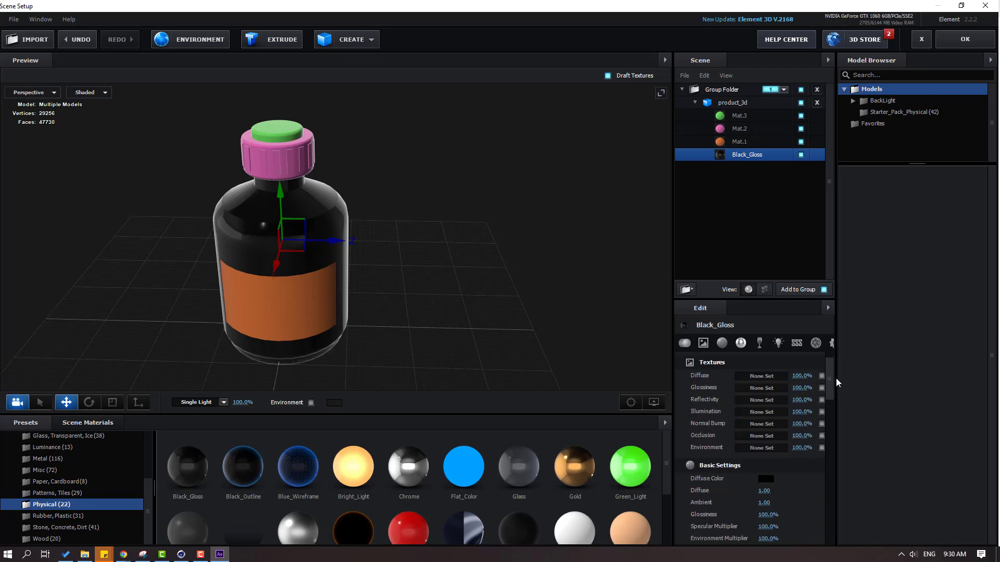
click(764, 478)
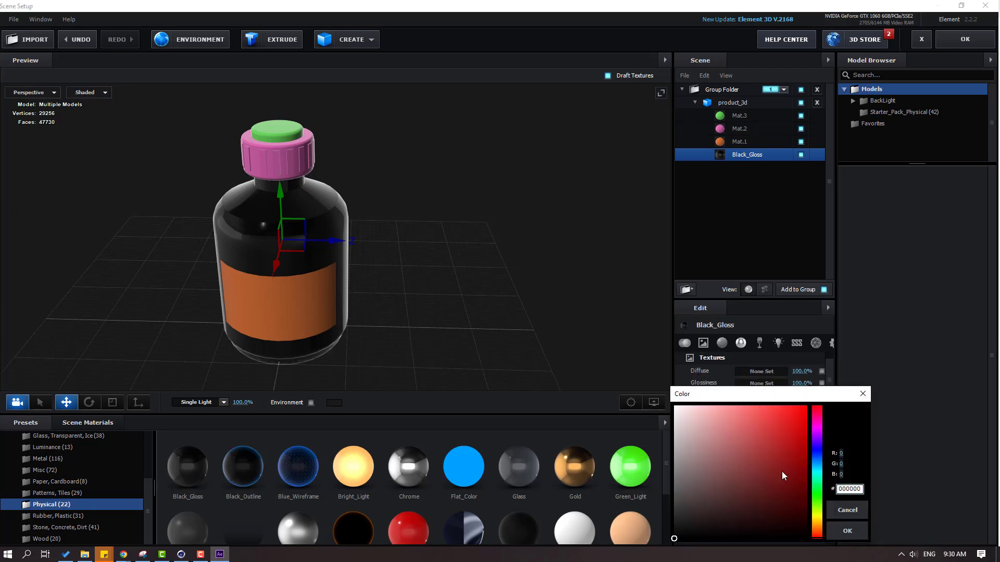
click(815, 518)
drag(817, 521, 817, 408)
click(778, 497)
click(790, 510)
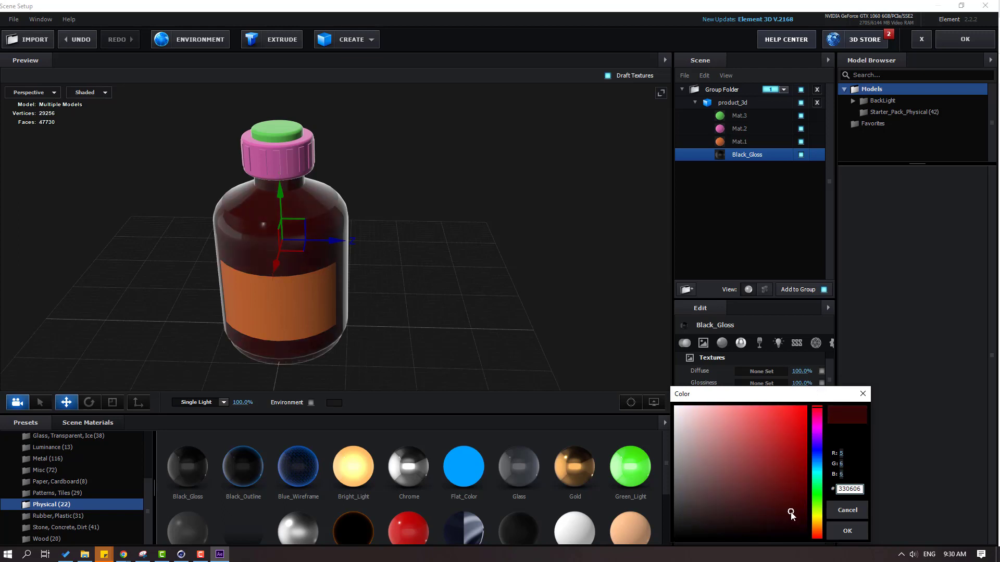
drag(791, 513, 791, 515)
click(844, 530)
Step: Set the Glossiness of the bottle body's material to 73%
drag(354, 346, 367, 306)
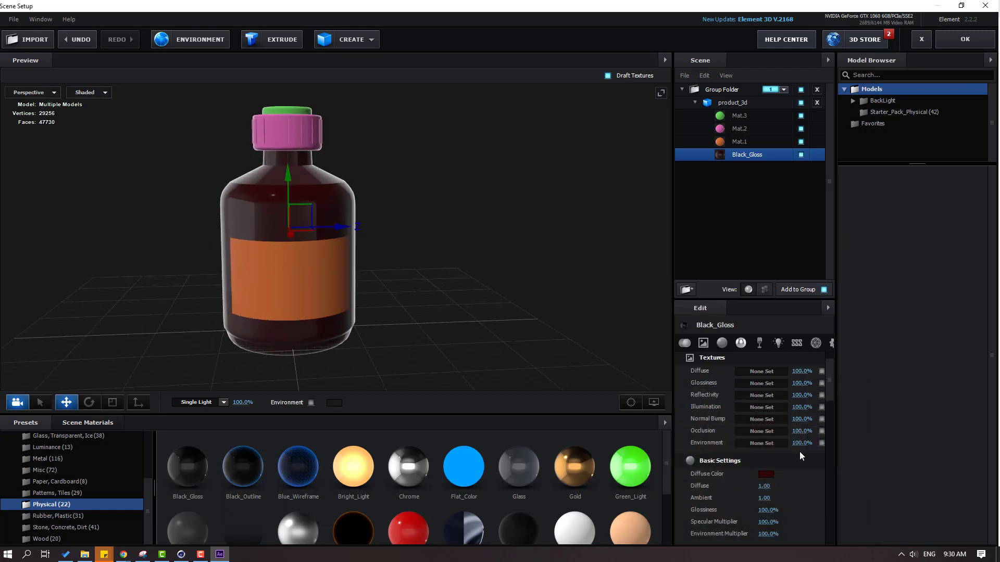
scroll(758, 489, down, 2)
drag(767, 473, 756, 475)
Step: Apply the Black_Gloss preset from the Physical materials to the ribbed cap and its top piece
scroll(78, 471, up, 3)
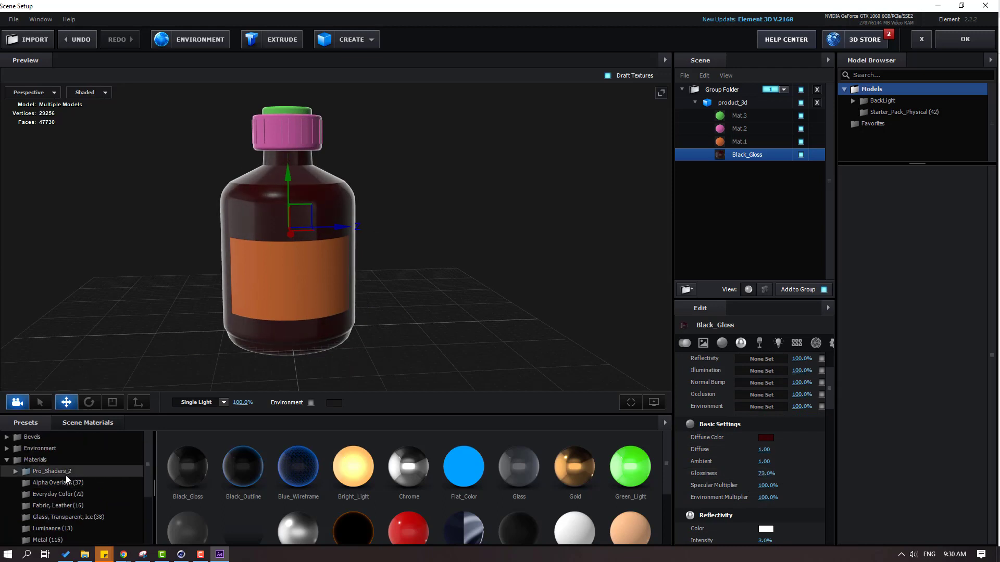
scroll(66, 476, down, 3)
scroll(416, 222, up, 2)
middle_drag(433, 210, 457, 258)
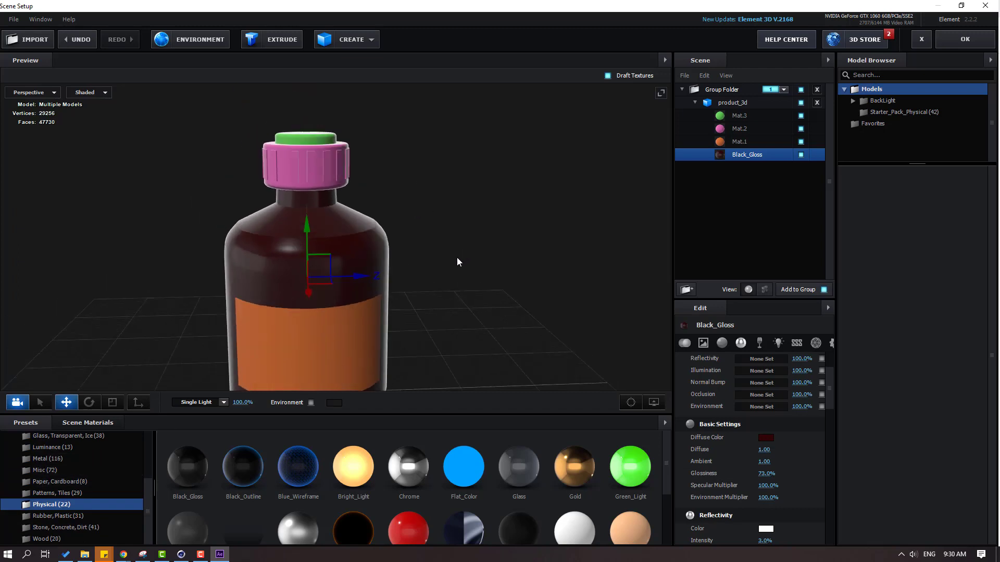
drag(188, 477, 298, 183)
drag(314, 111, 311, 141)
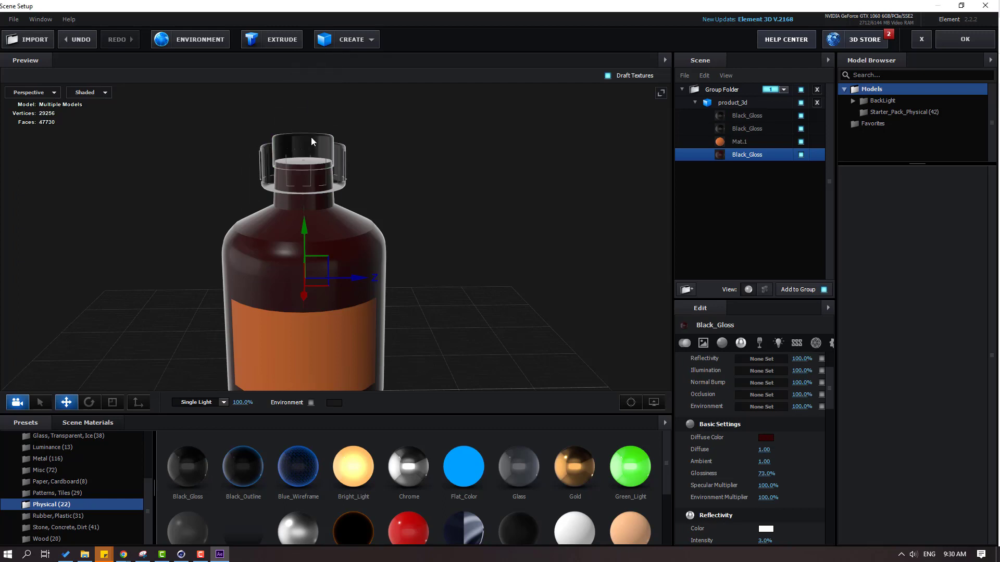
Step: Enable Draw Backfaces for the two Black_Gloss materials on the cap
click(749, 130)
drag(831, 390, 828, 529)
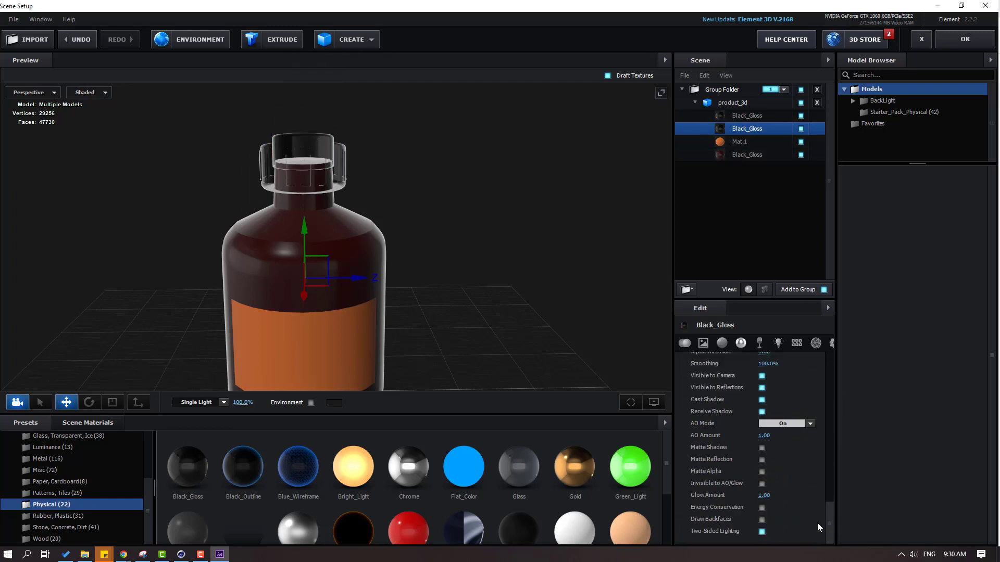
click(761, 519)
click(745, 117)
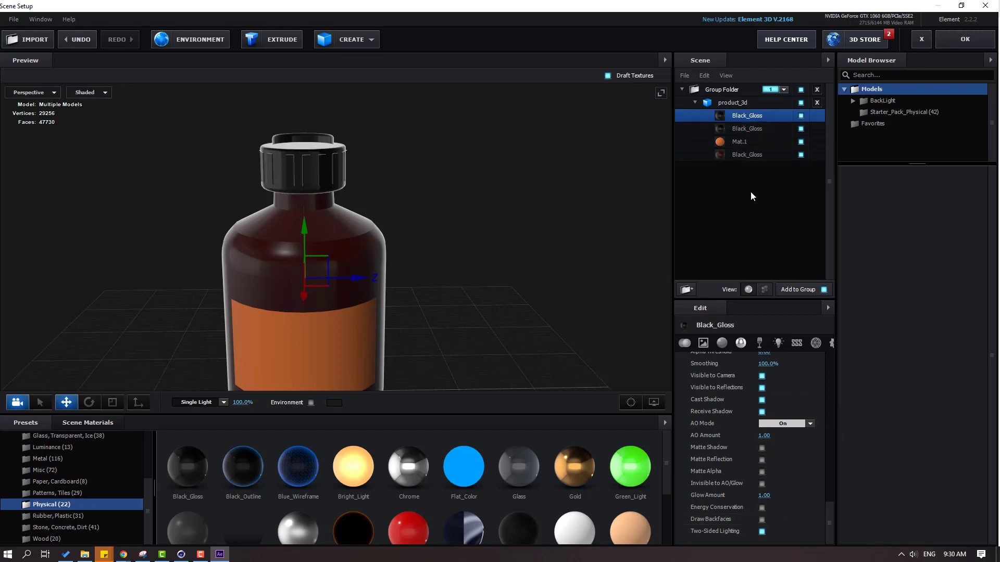
click(761, 519)
scroll(459, 149, up, 1)
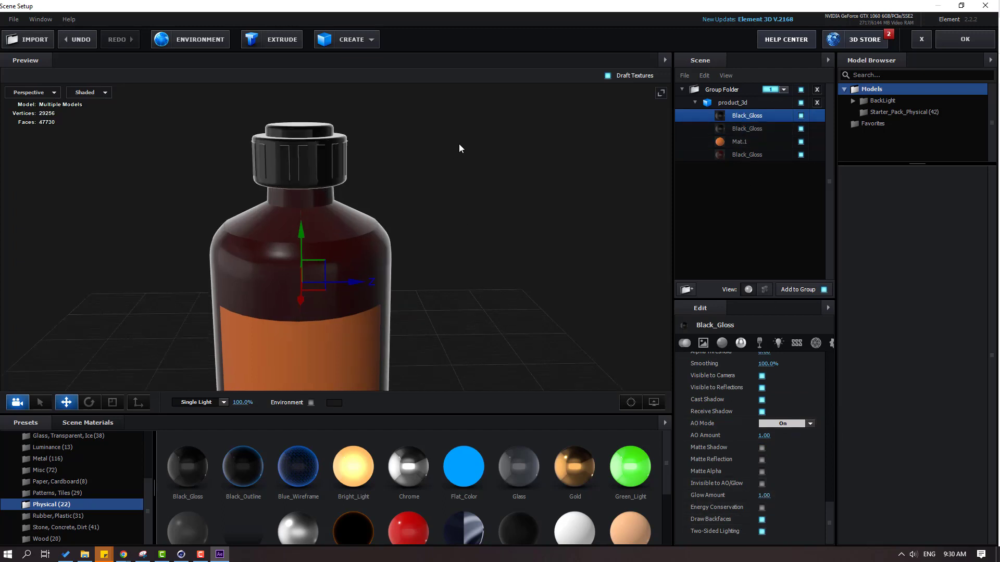
drag(445, 166, 464, 223)
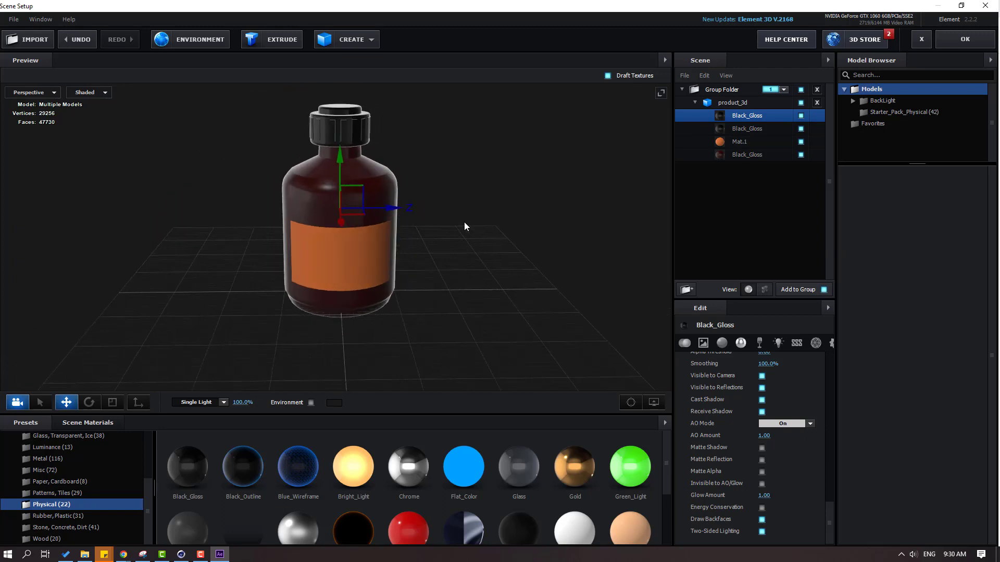
Step: Show the BackLight_2K environment presets
scroll(80, 479, up, 2)
scroll(79, 479, up, 3)
click(41, 449)
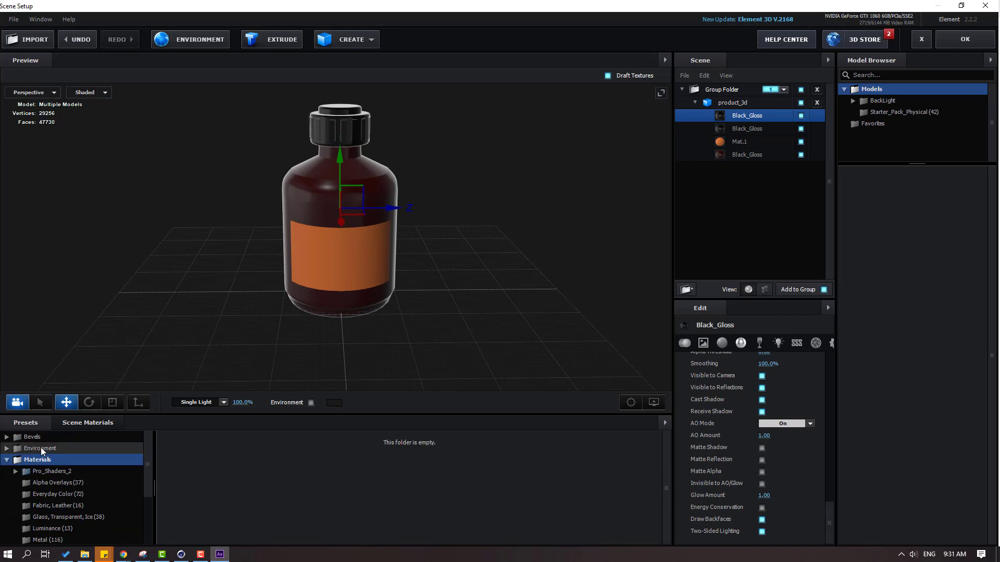
click(54, 459)
click(61, 472)
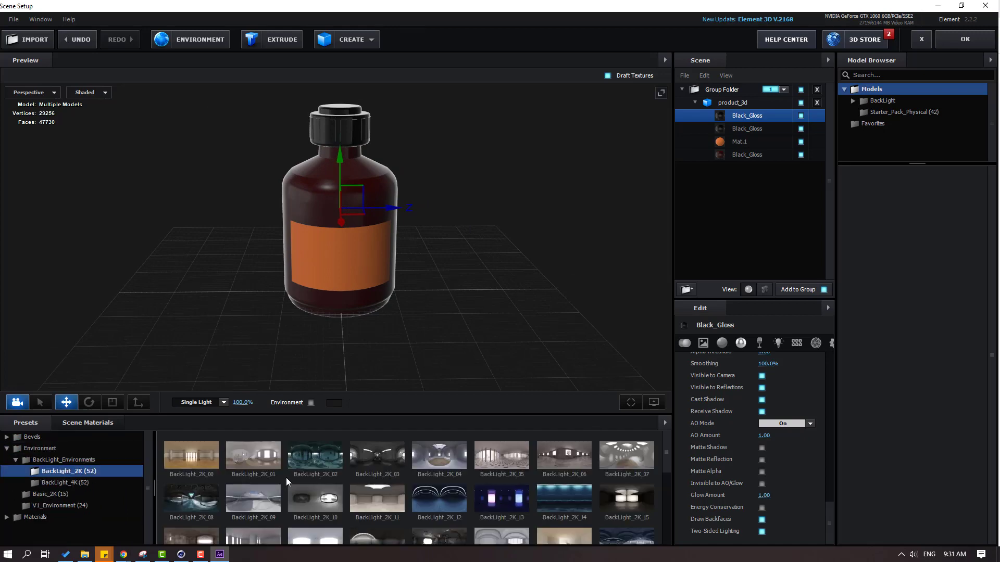
scroll(286, 477, down, 1)
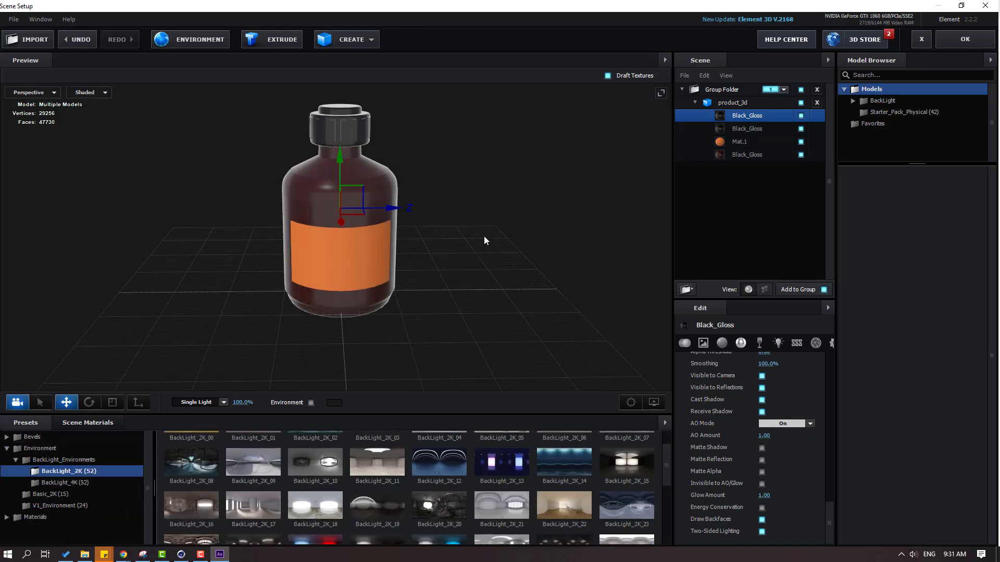
Step: Try out several BackLight environment presets to compare their reflections on the bottle
drag(484, 240, 458, 232)
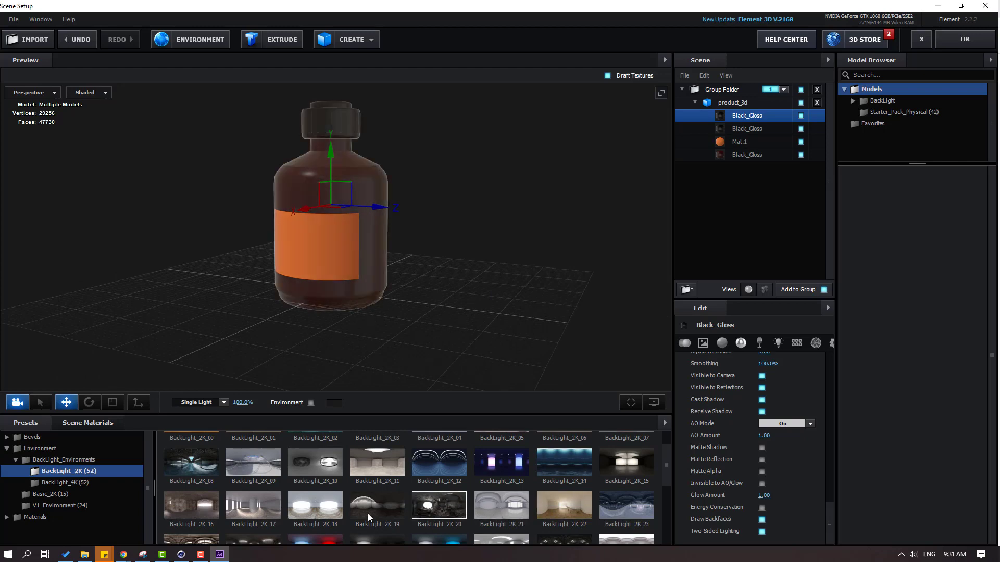
click(202, 513)
scroll(208, 502, down, 3)
drag(414, 276, 408, 326)
click(315, 526)
click(385, 526)
scroll(364, 520, up, 3)
click(336, 520)
click(317, 488)
scroll(436, 527, up, 1)
click(422, 509)
click(504, 459)
click(624, 508)
click(271, 456)
click(110, 484)
click(104, 471)
scroll(375, 494, down, 1)
click(430, 514)
scroll(365, 500, down, 1)
Step: Apply the BackLight_2K_17 environment to the scene and accept the Element scene setup
click(258, 468)
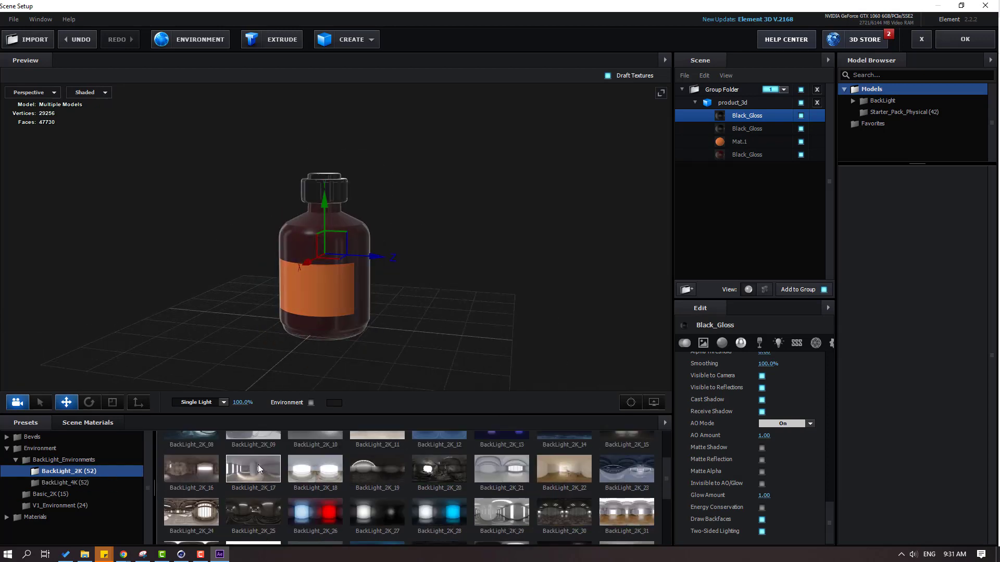
scroll(257, 469, down, 1)
drag(291, 281, 320, 282)
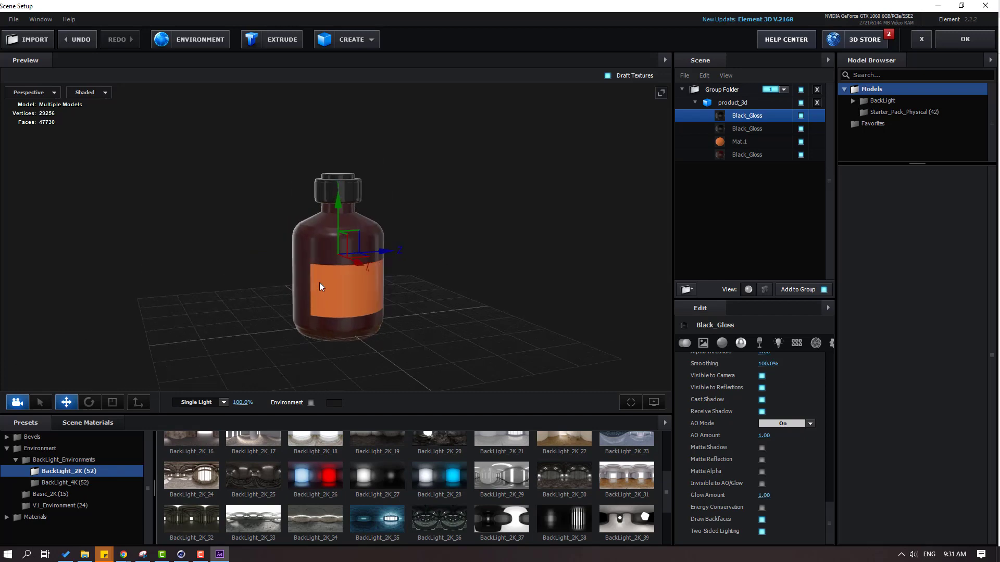
scroll(320, 282, up, 3)
middle_drag(401, 304, 407, 250)
drag(442, 296, 419, 295)
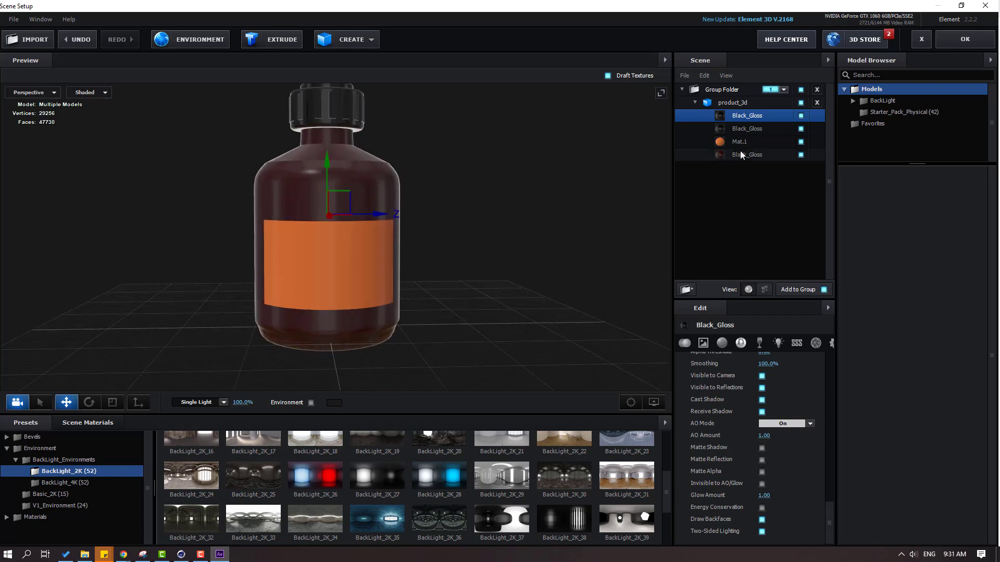
click(953, 43)
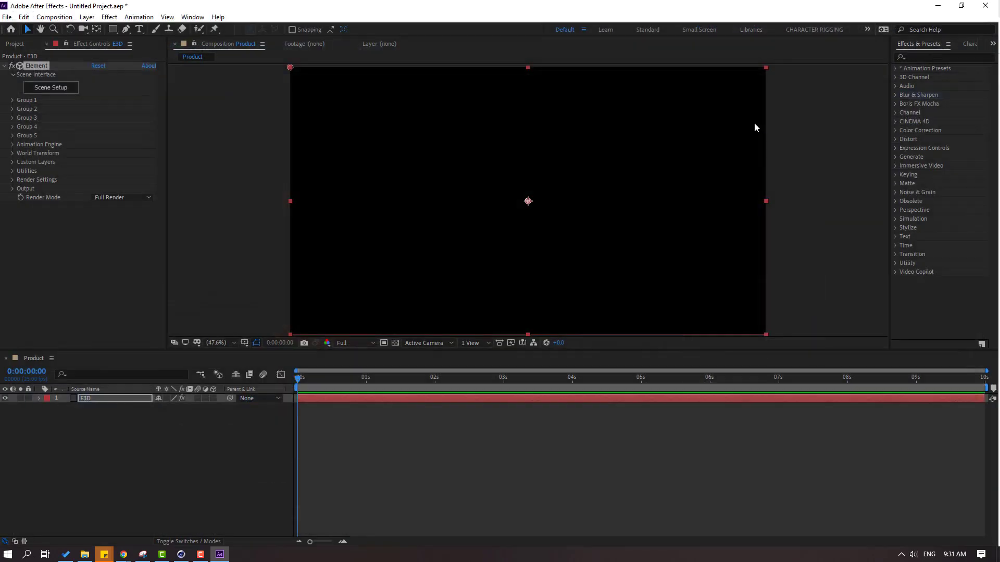
Step: Add a camera layer with default settings to the Product composition
click(134, 451)
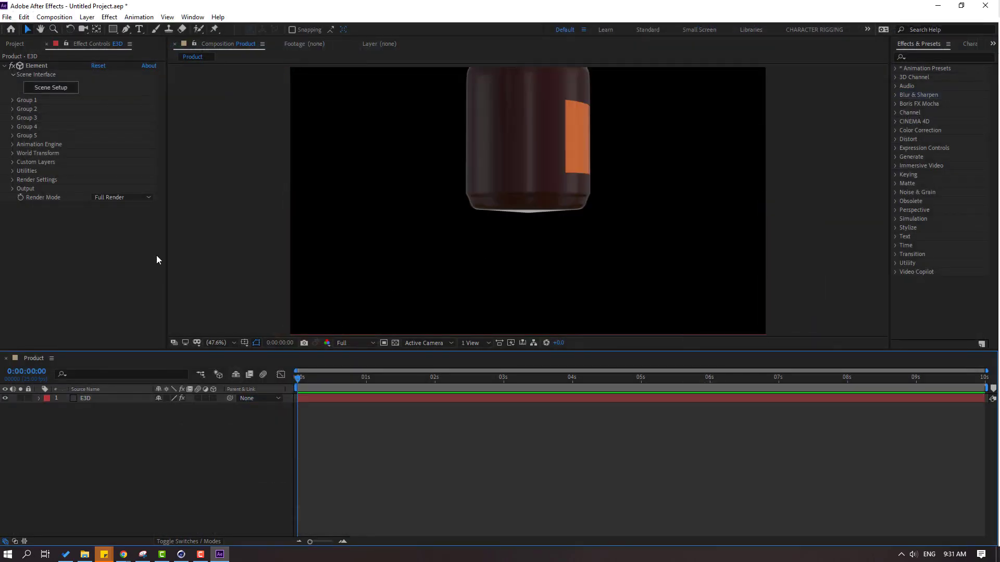
right_click(81, 445)
mouse_move(171, 332)
click(262, 379)
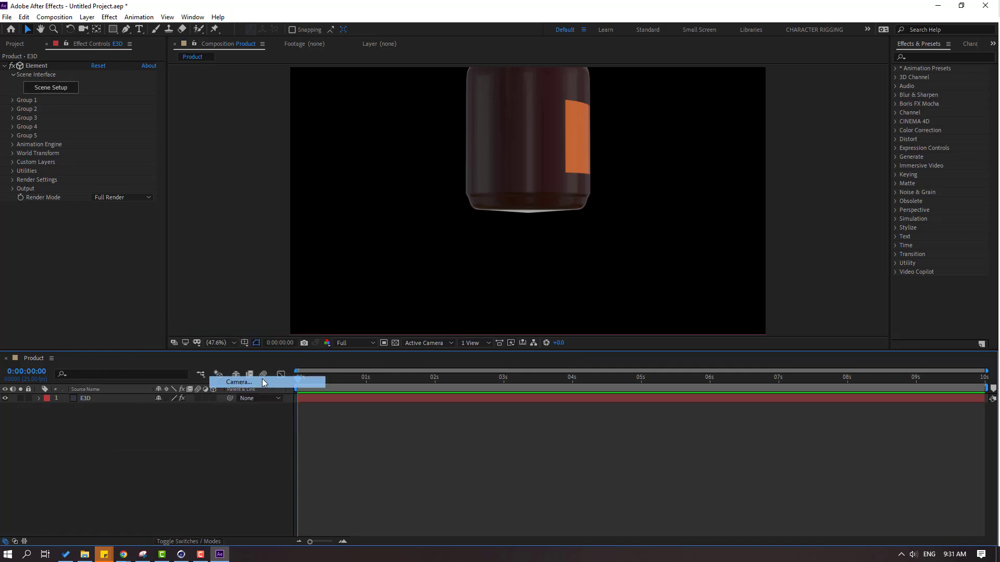
click(535, 380)
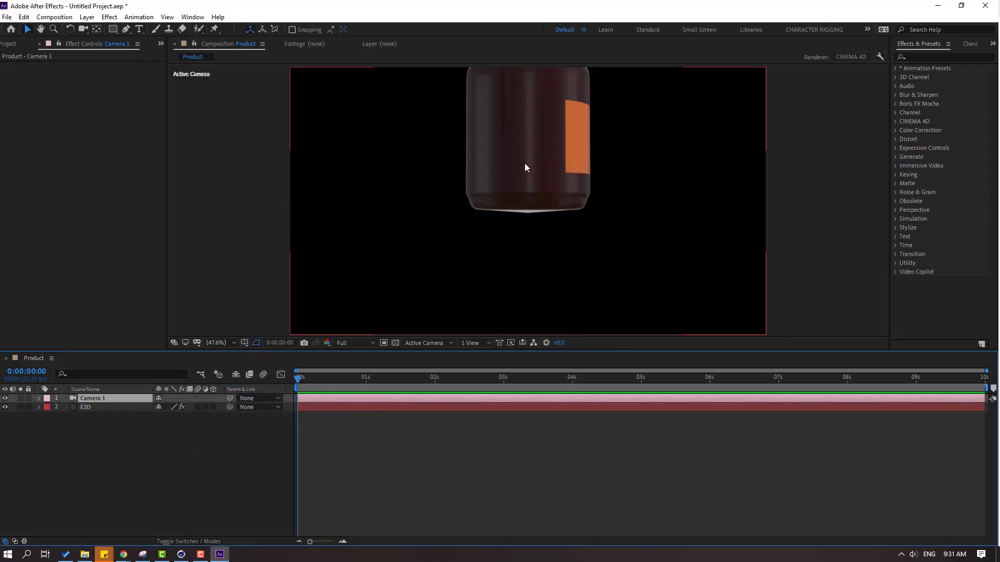
Step: Move and orbit the camera until the whole bottle, from cap to base, is framed in the composition
click(82, 30)
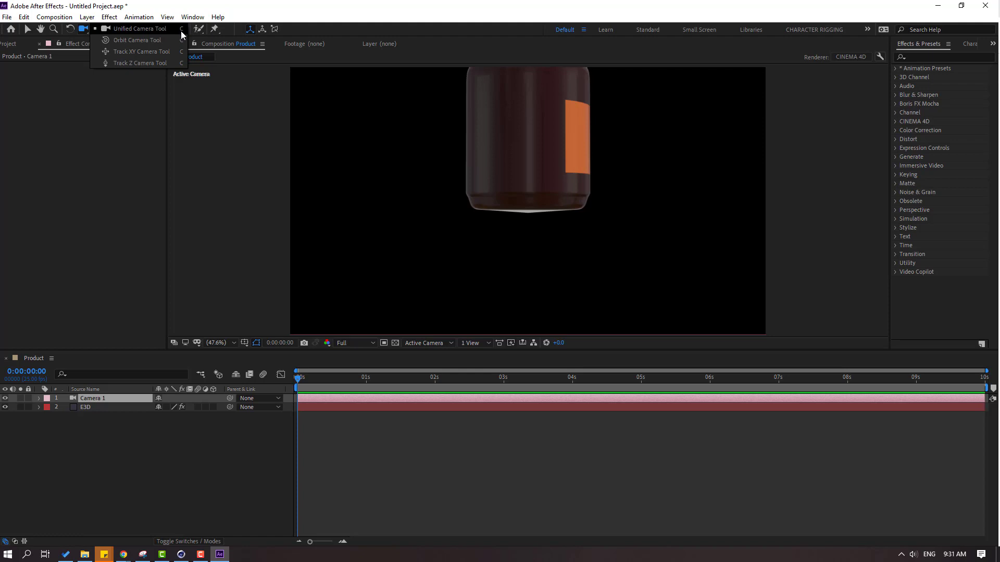
click(125, 40)
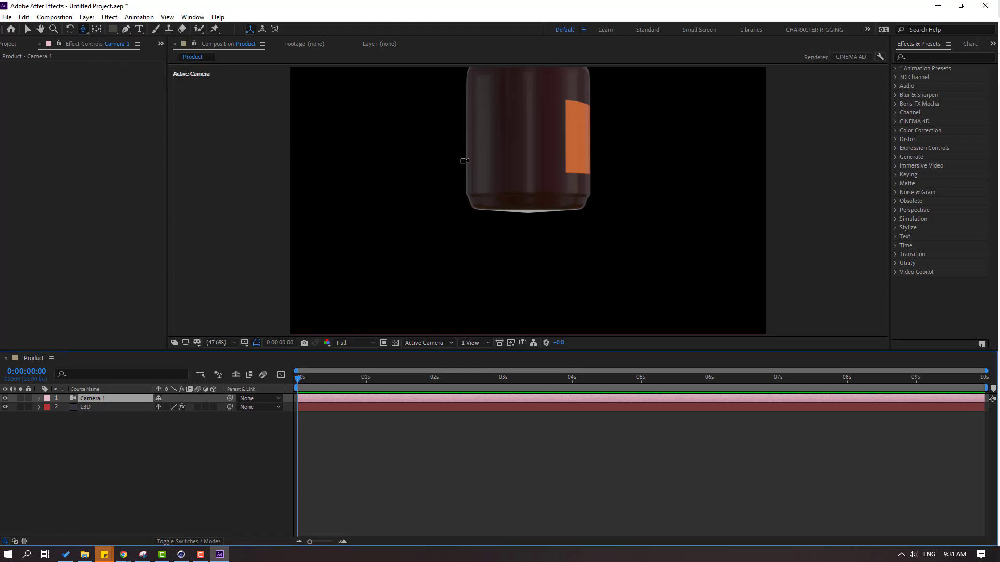
drag(577, 117, 484, 179)
key(c)
key(c)
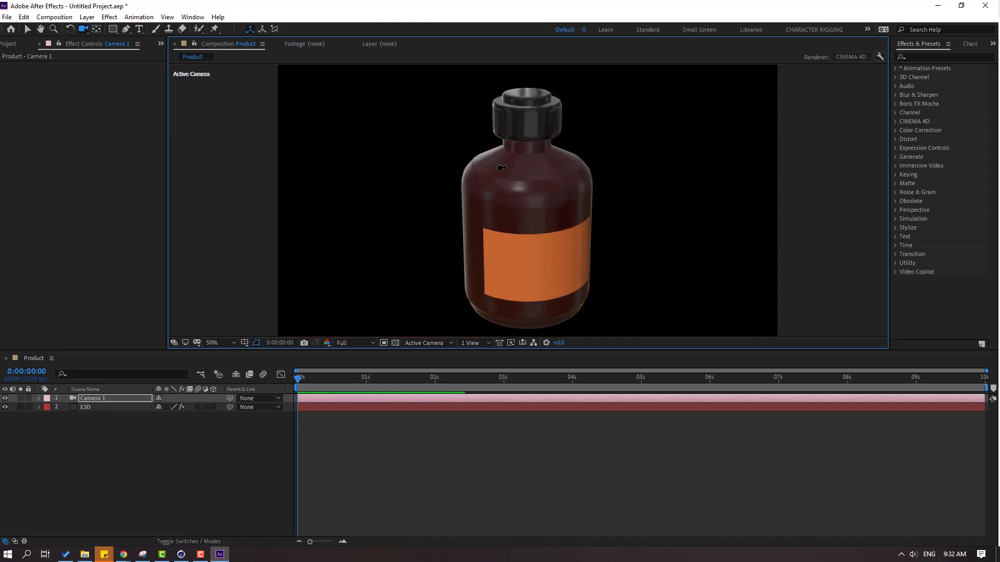
Step: Orbit the camera around the bottle to a nearly level view with the label facing the other side
scroll(460, 163, up, 4)
scroll(441, 168, down, 5)
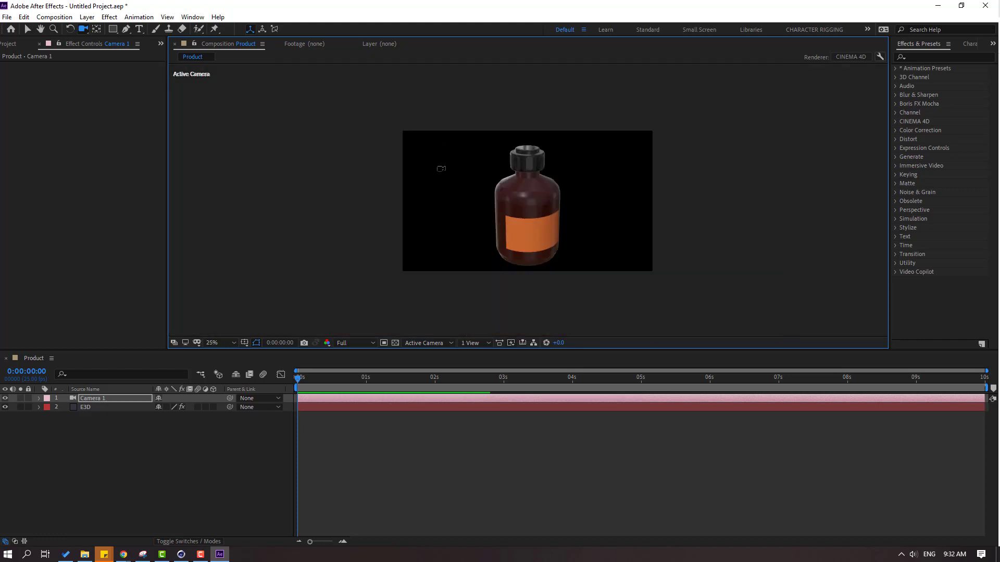
scroll(486, 202, up, 2)
click(222, 344)
click(234, 366)
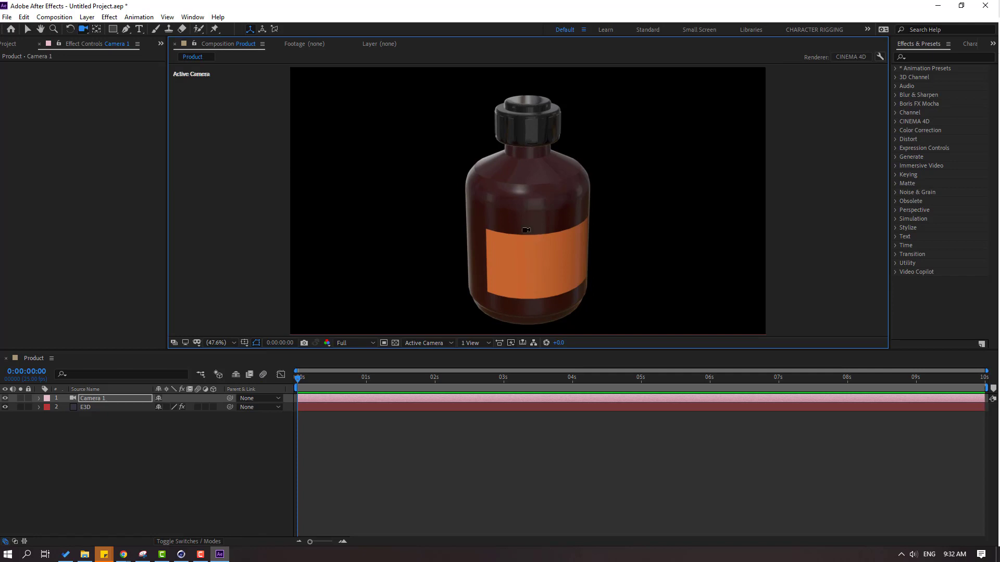
drag(526, 230, 462, 220)
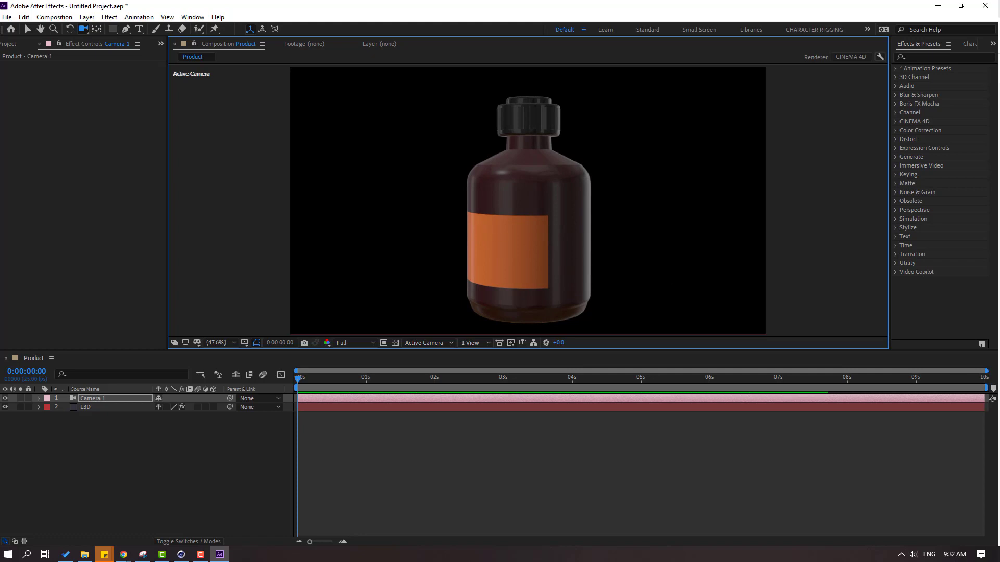
key(F9)
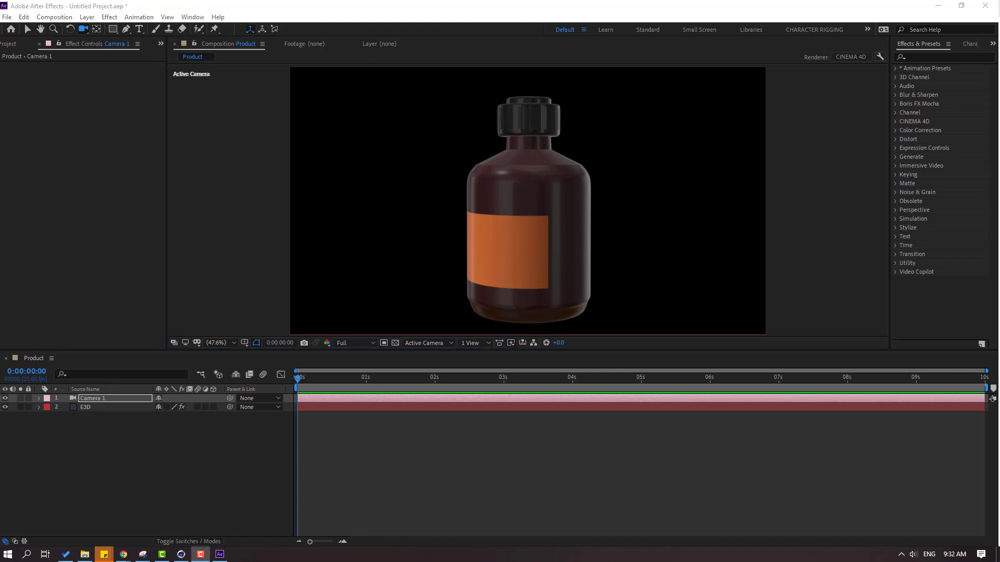
Step: Create a composition named Texture at 1920 x 1080 px, 25 fps and 10 seconds
click(9, 45)
click(114, 273)
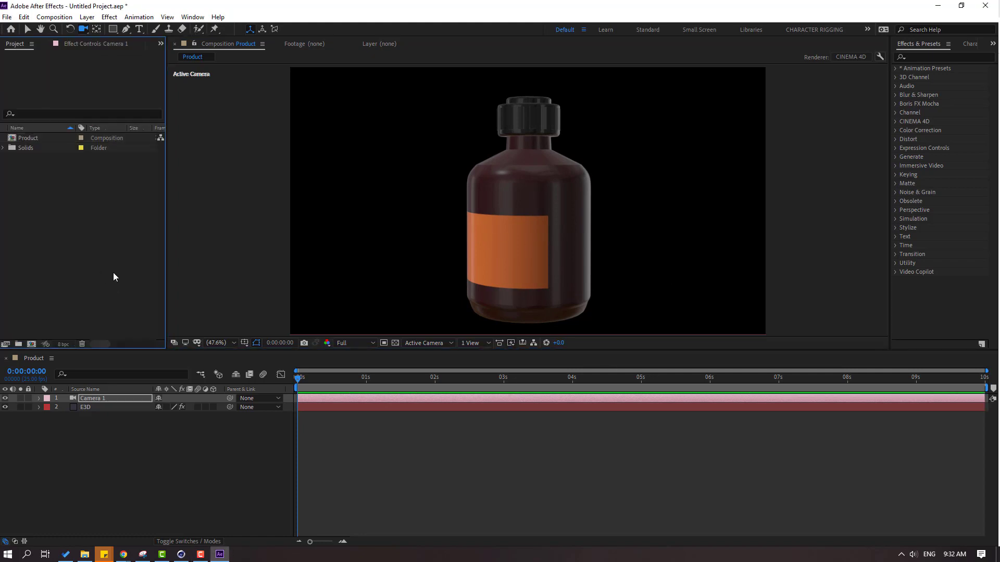
right_click(69, 216)
click(86, 210)
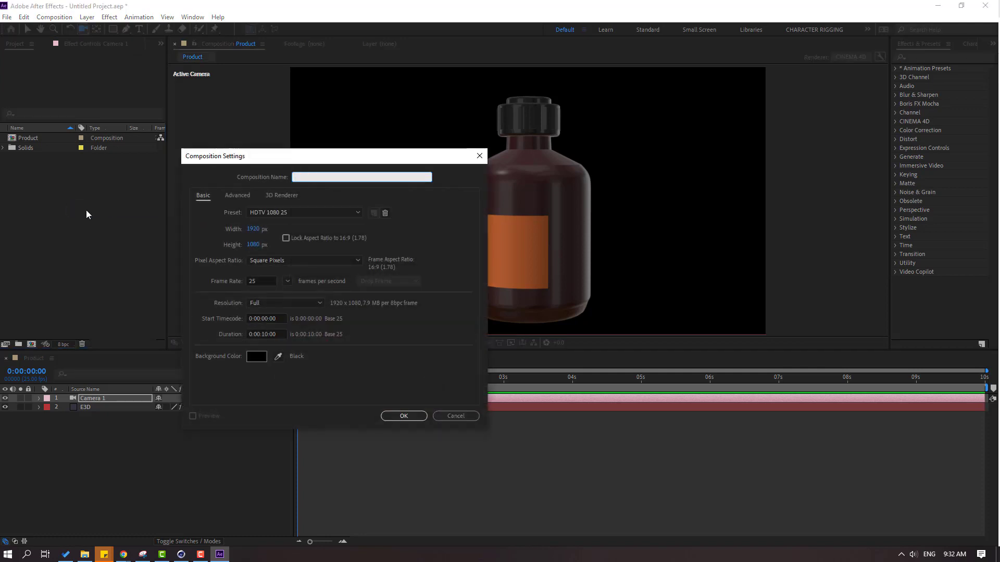
text(Texture)
click(393, 416)
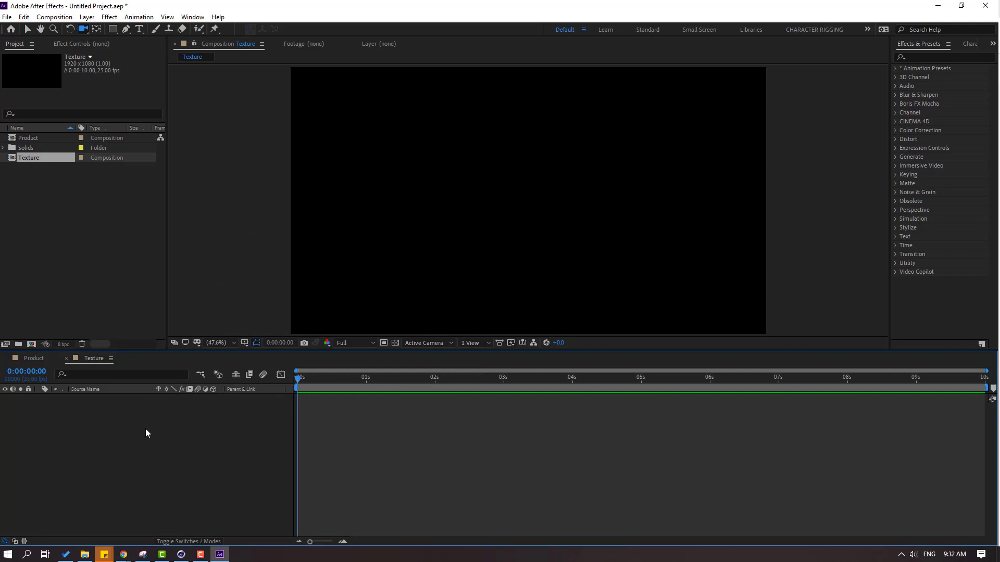
Step: Add a 1920 x 1080 px solid layer named BG to the Texture composition
right_click(180, 426)
mouse_move(309, 431)
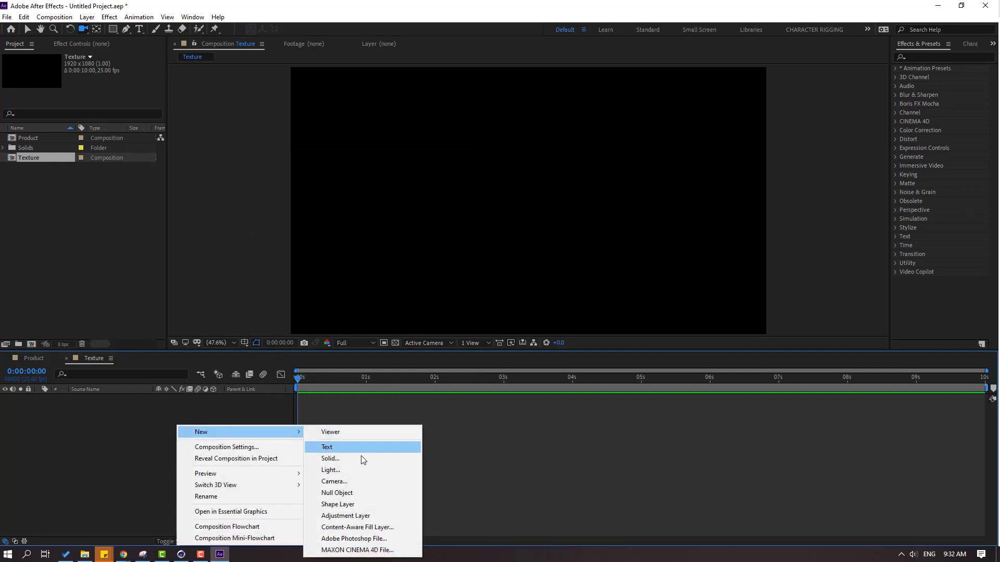
click(370, 458)
text(BG)
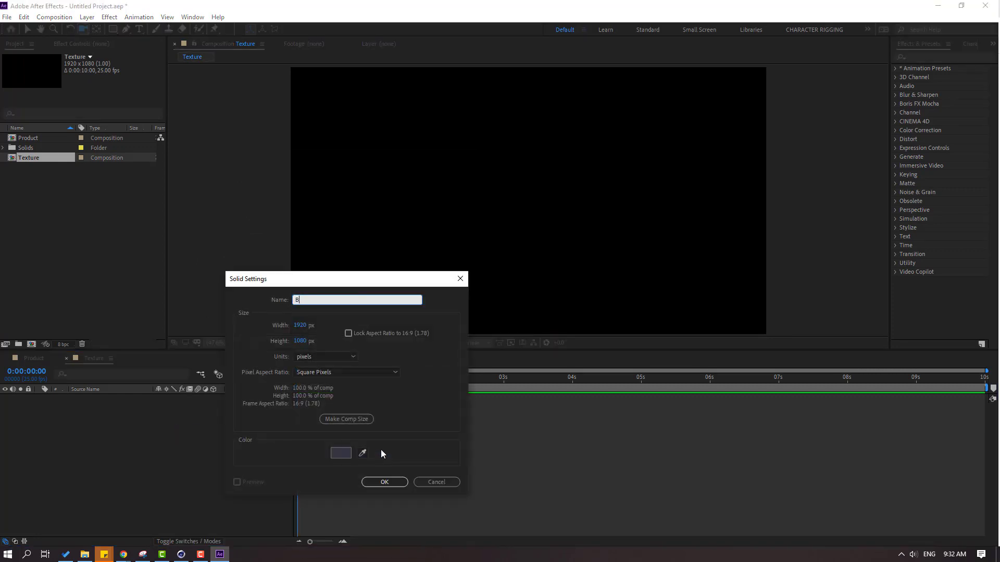
click(384, 482)
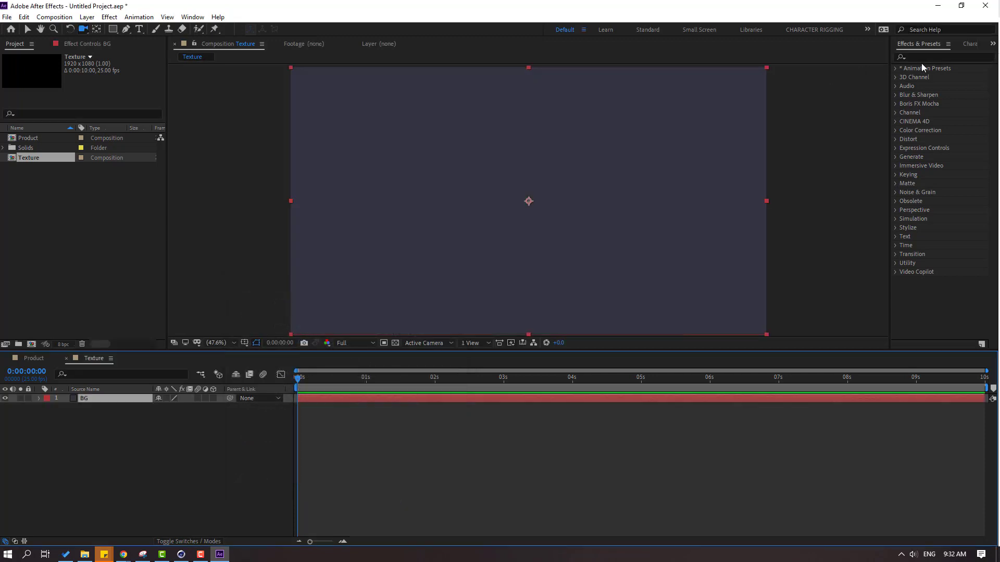
Step: Apply the Gradient Ramp effect to the BG layer and set its start color to dark purple 621953
click(937, 56)
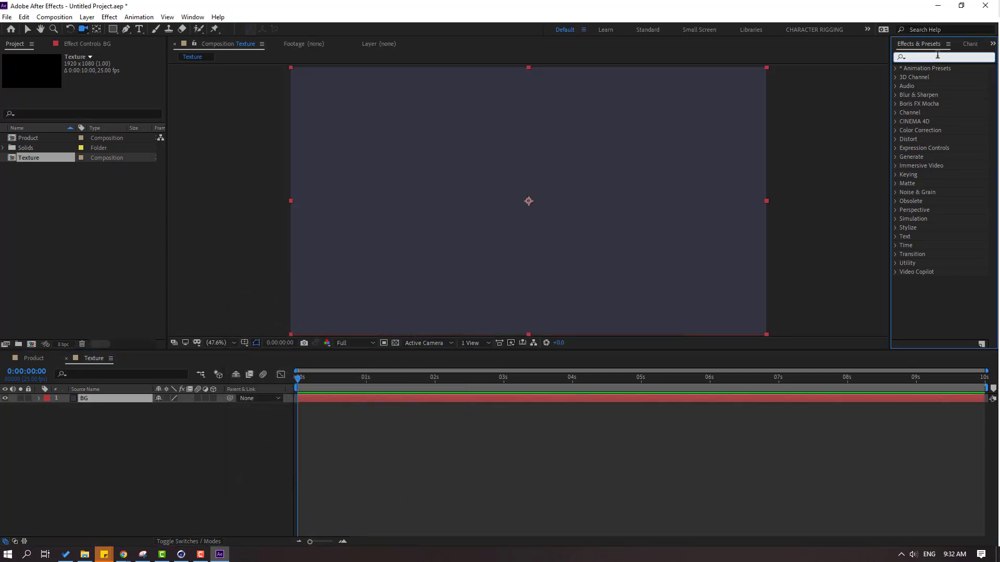
text(gradi)
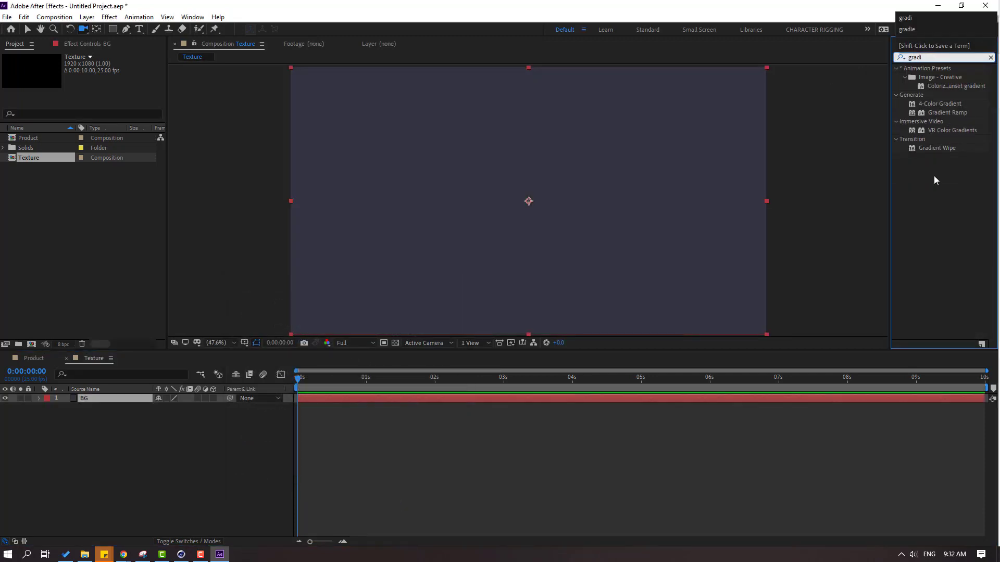
drag(933, 115, 86, 402)
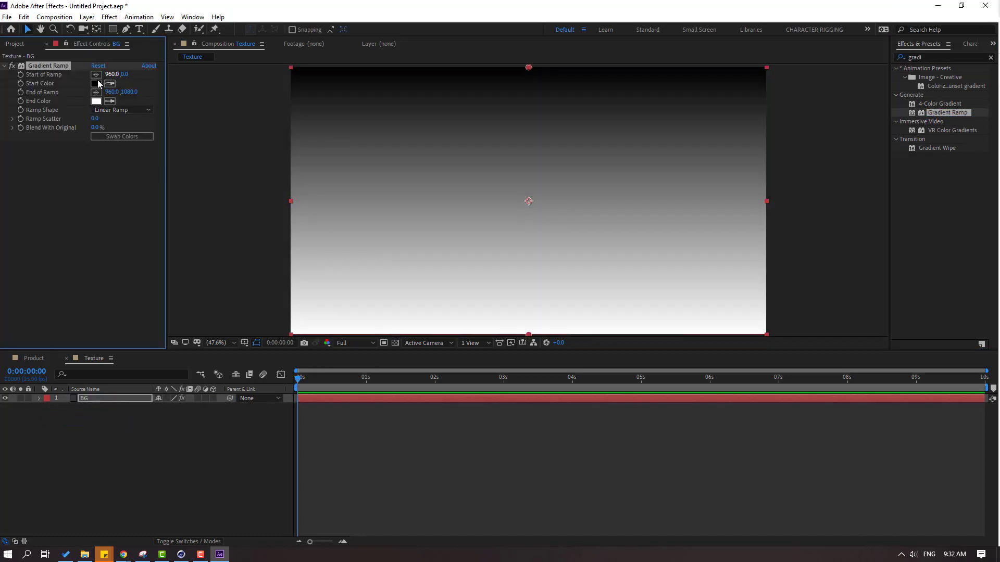
click(96, 84)
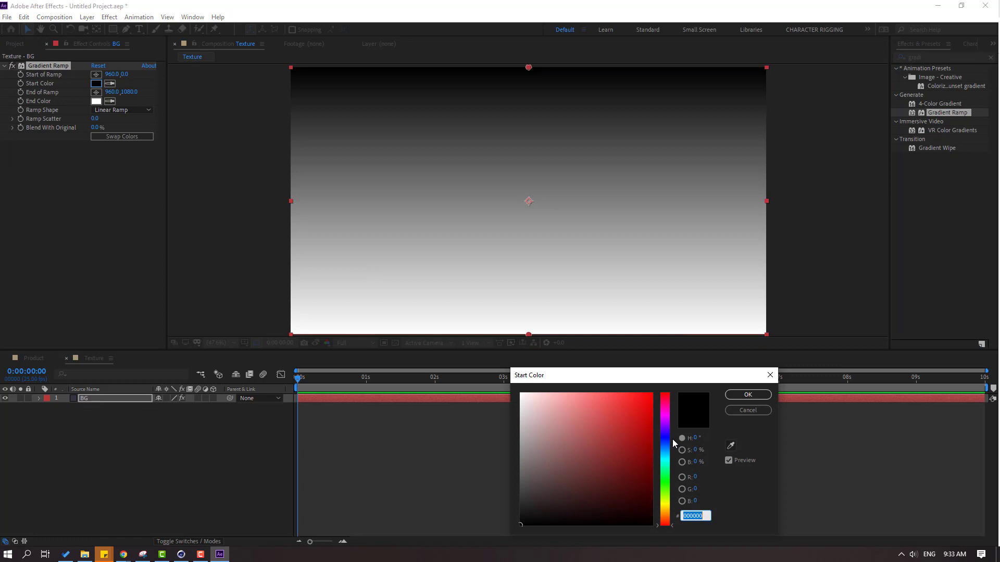
mouse_move(669, 511)
mouse_down()
mouse_move(671, 393)
mouse_move(671, 411)
mouse_up()
click(618, 472)
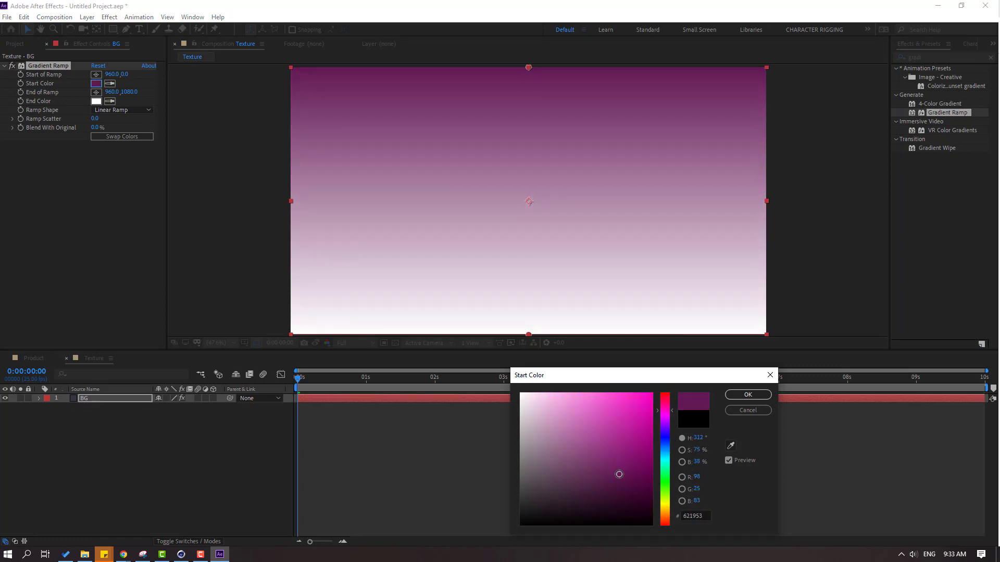
click(730, 397)
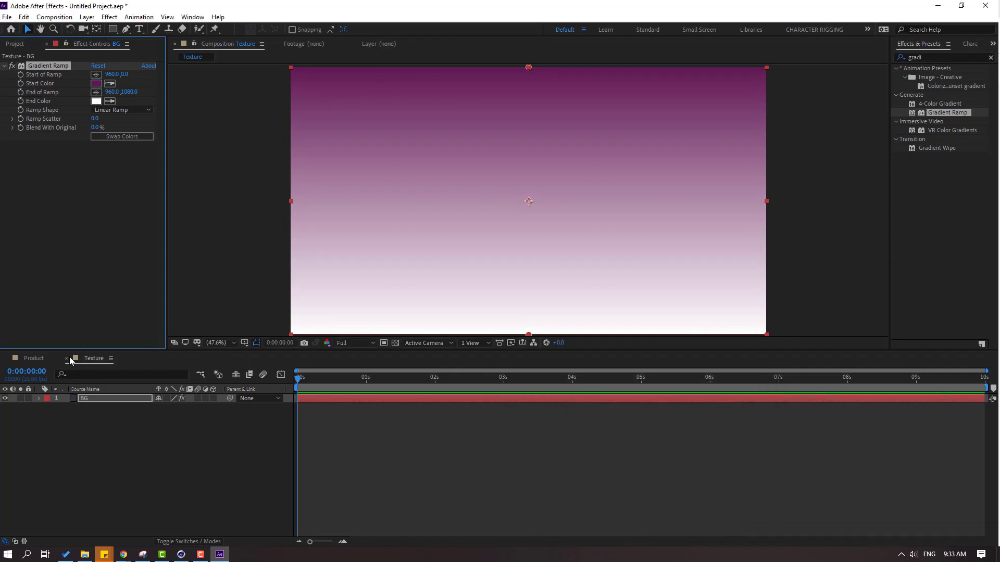
Step: Place the Texture composition beneath the E3D layer in the Product composition and hide it
click(35, 363)
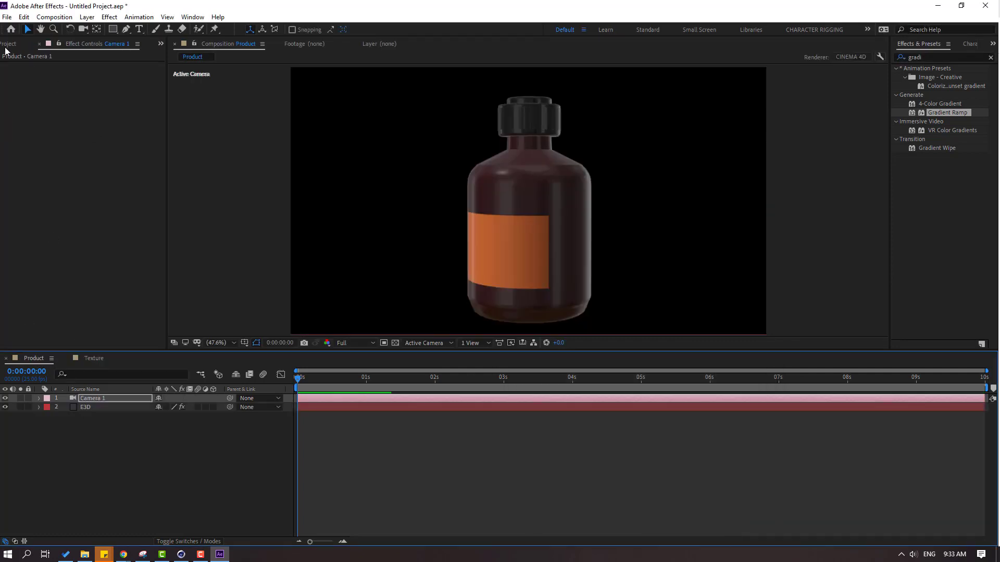
click(15, 43)
click(27, 164)
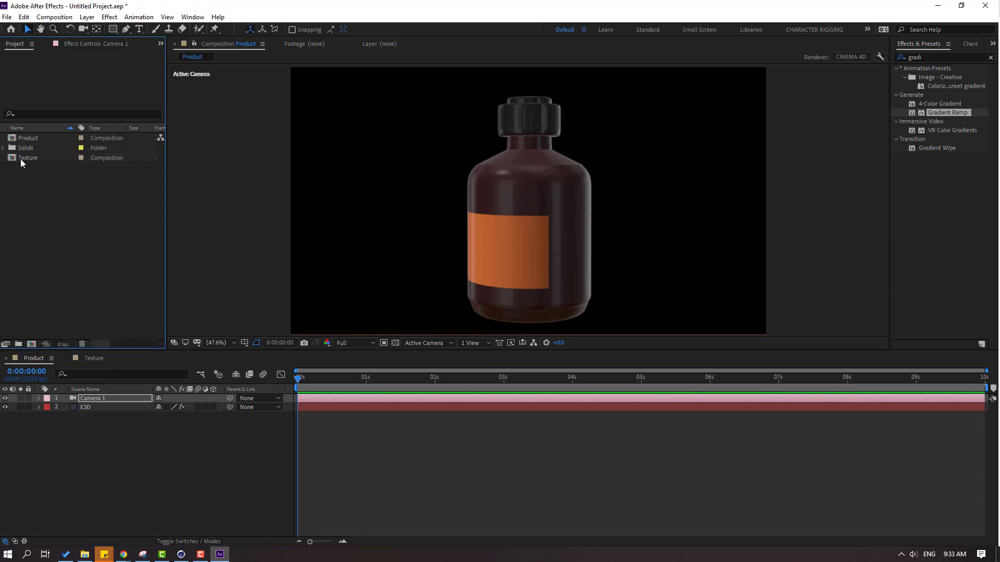
drag(27, 159, 115, 454)
click(5, 416)
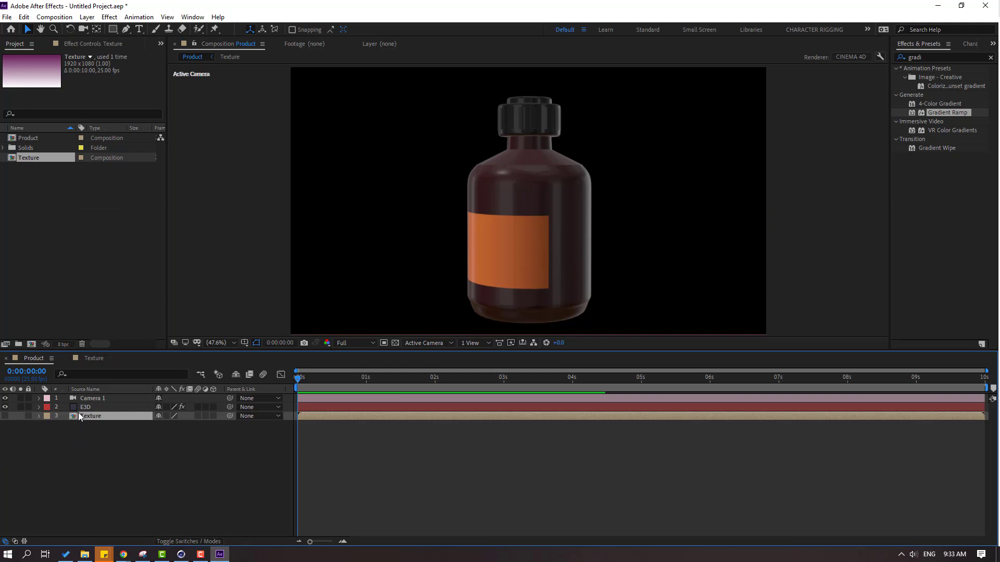
Step: Assign the Texture layer to Layer 1 of the Element effect's custom texture maps on the E3D layer
click(90, 407)
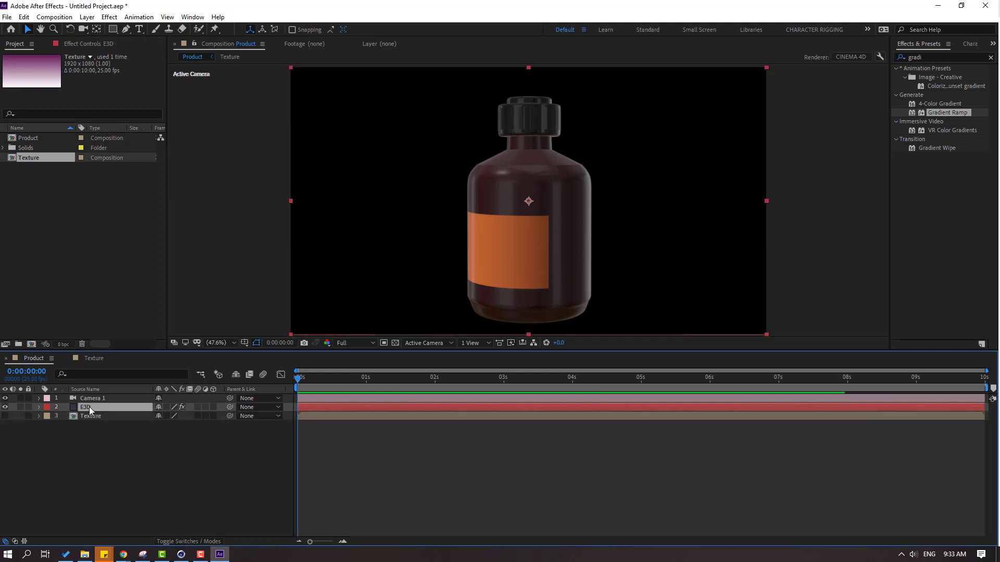
click(80, 41)
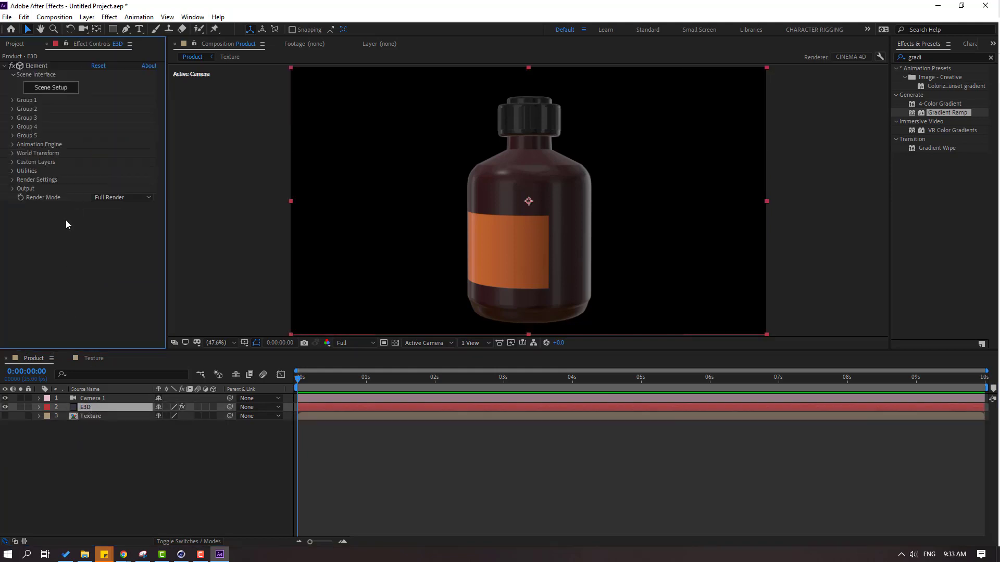
click(12, 162)
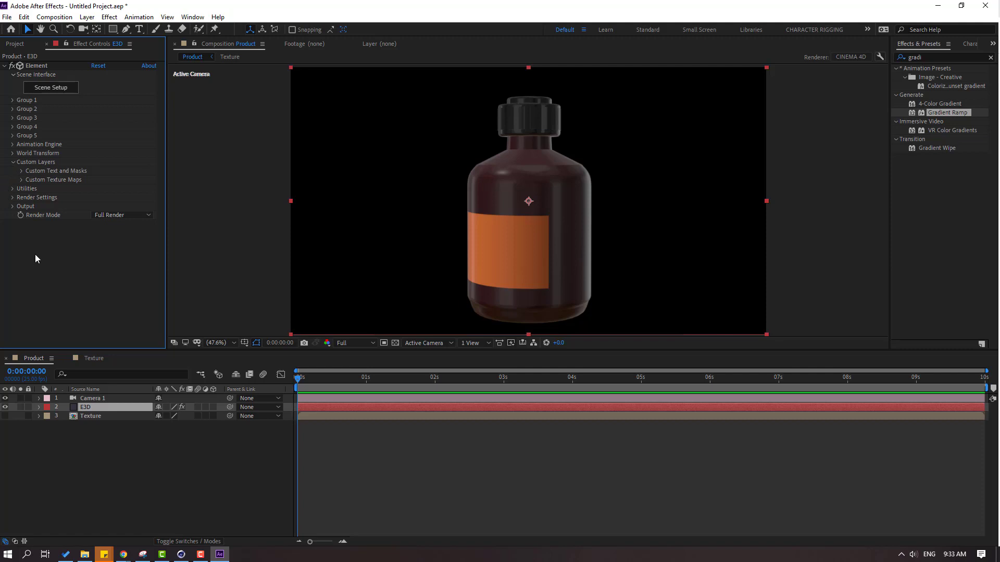
click(22, 180)
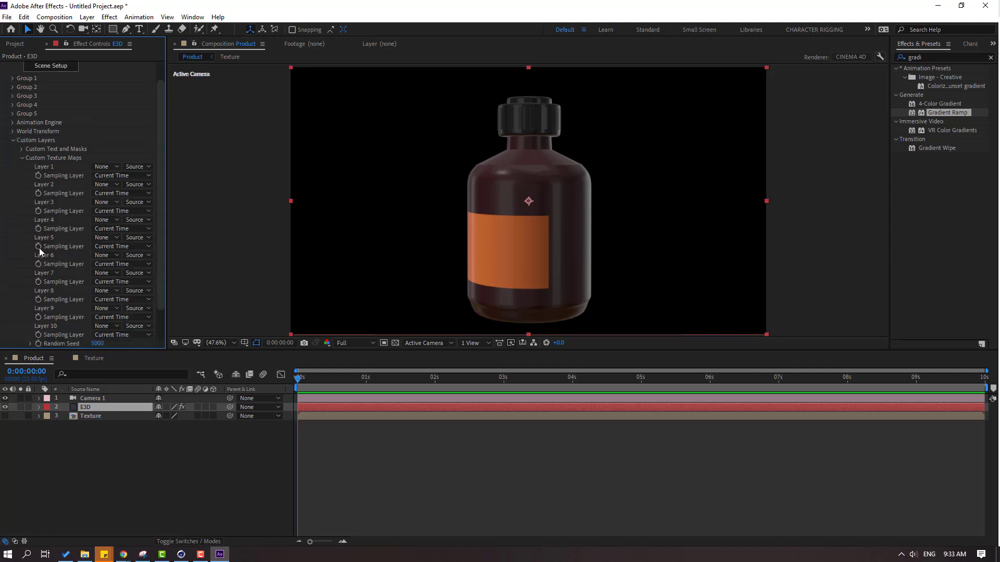
click(106, 167)
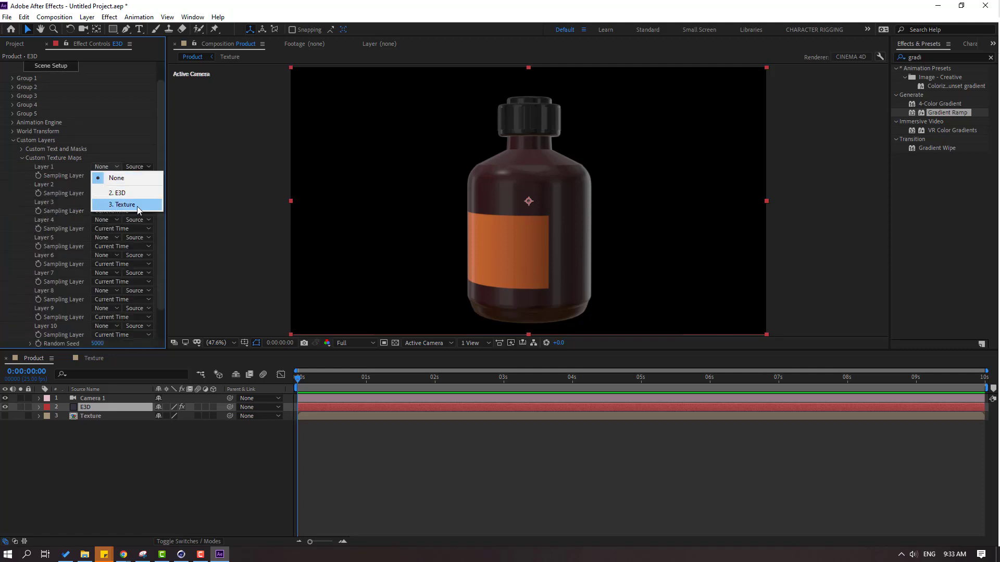
click(136, 205)
Step: In Element's Scene Setup, load Custom Layer 1 [Texture] as the diffuse texture of the label material Mat.1
scroll(54, 125, up, 1)
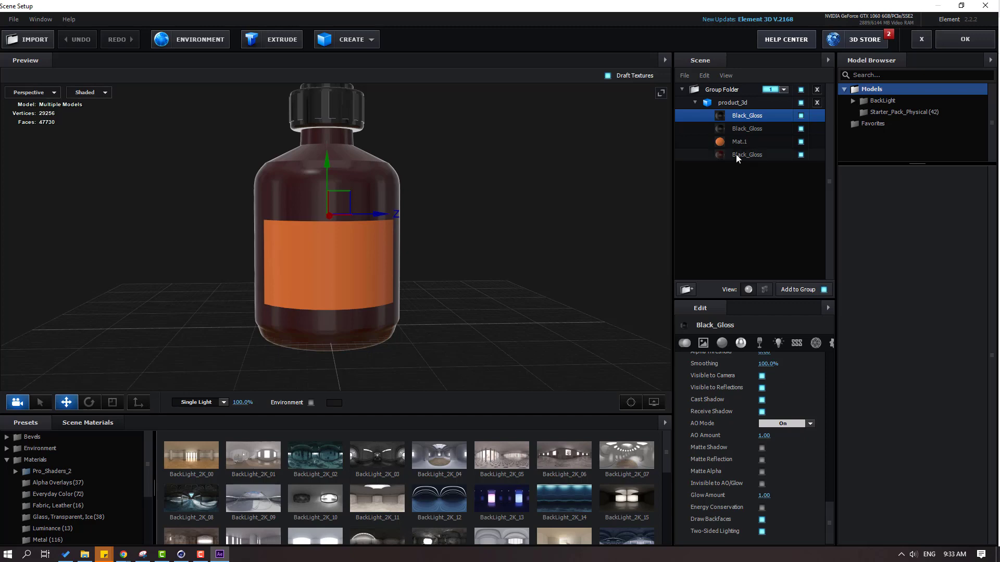
click(739, 142)
scroll(734, 436, down, 5)
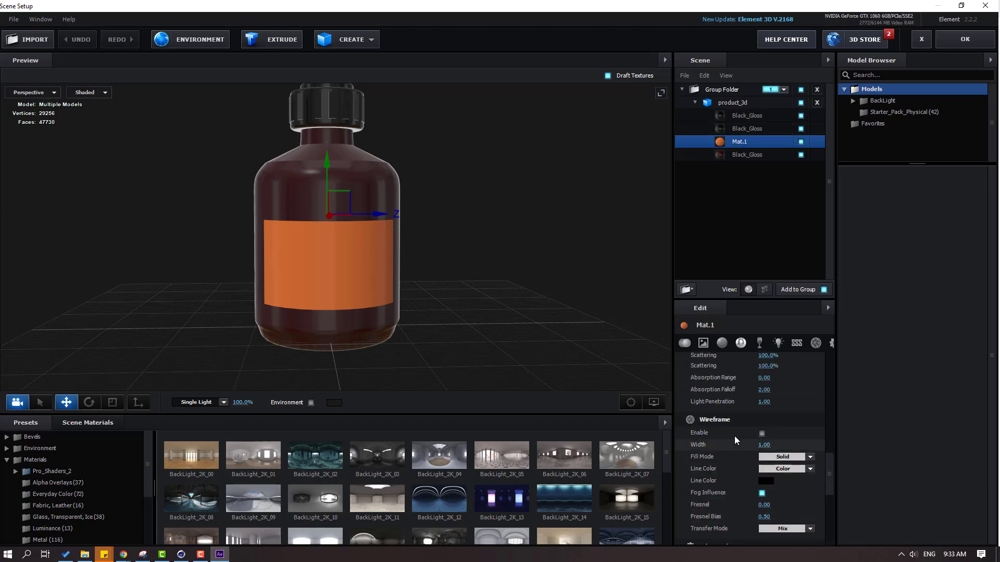
scroll(734, 436, up, 6)
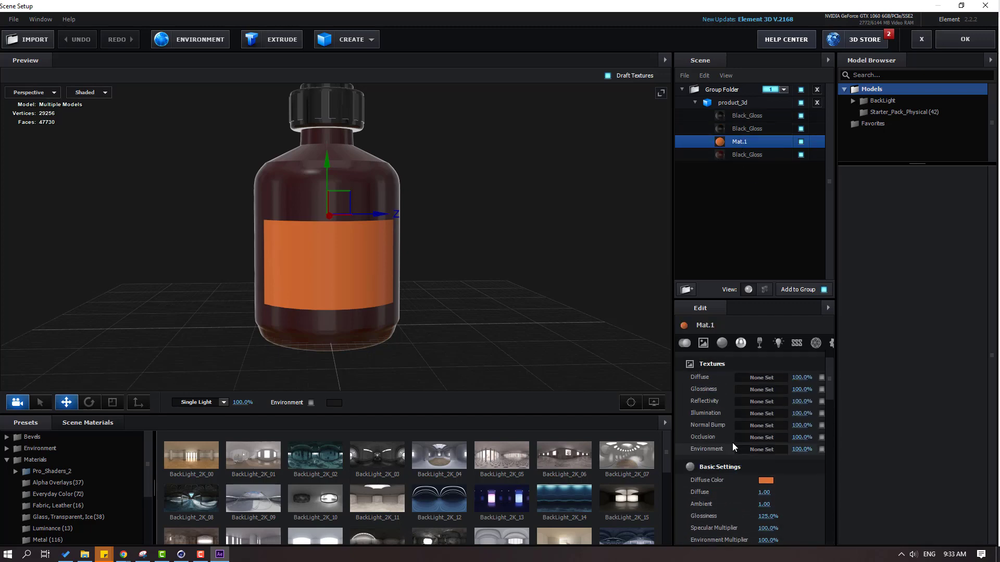
click(759, 386)
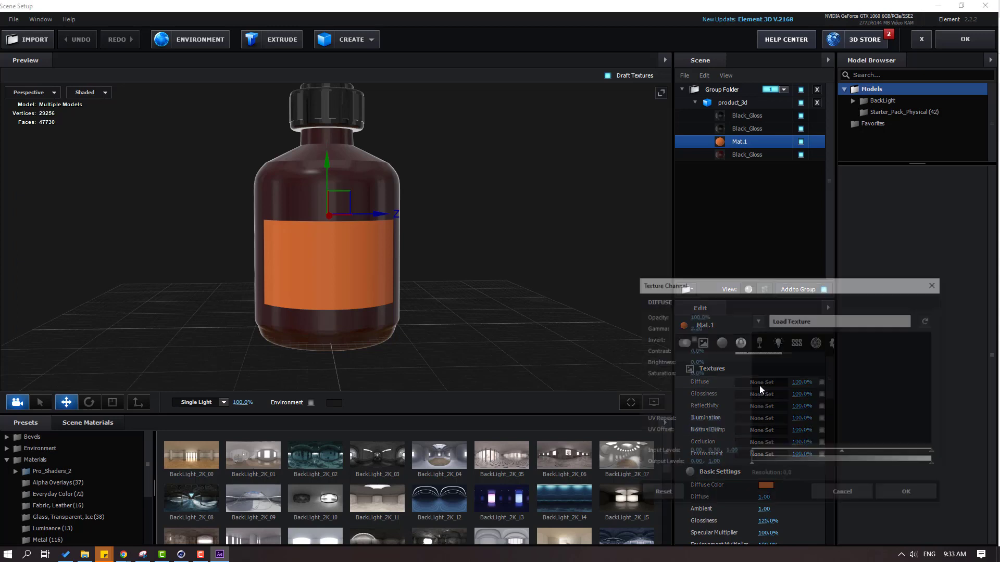
click(758, 320)
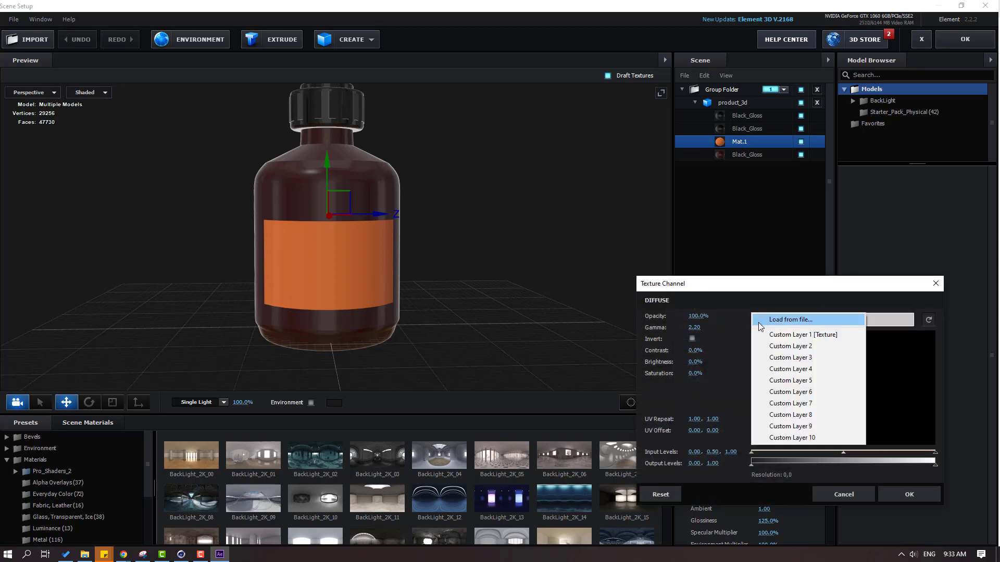
click(833, 337)
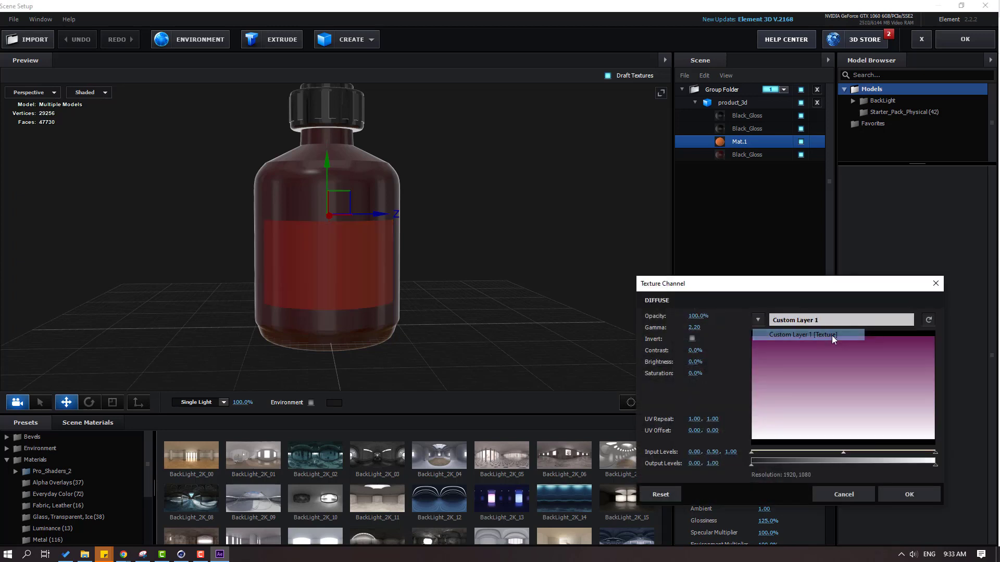
click(907, 494)
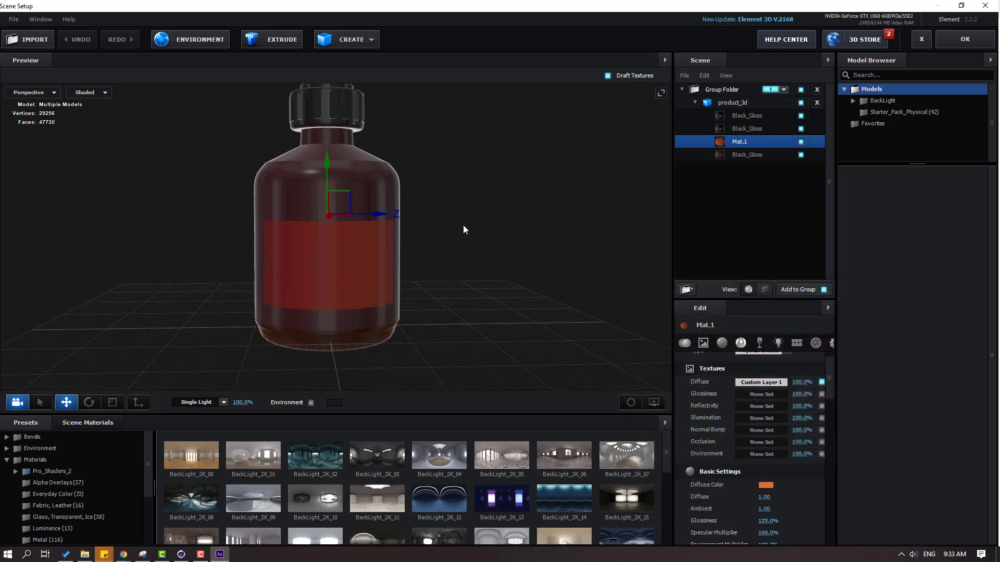
Step: Set the texture mapping of the product_3d model to Box and accept the scene setup
drag(464, 226, 510, 276)
click(738, 104)
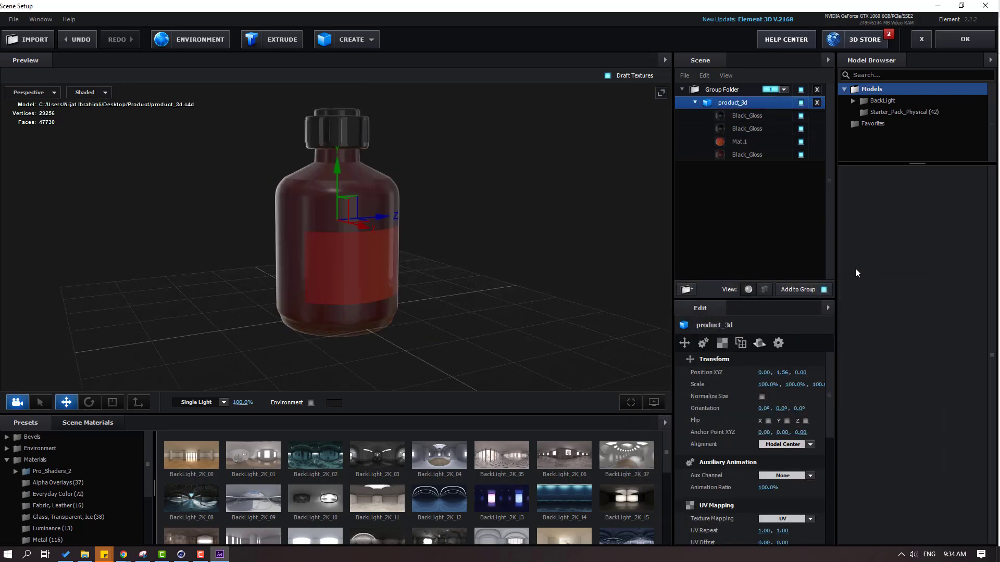
scroll(744, 484, down, 3)
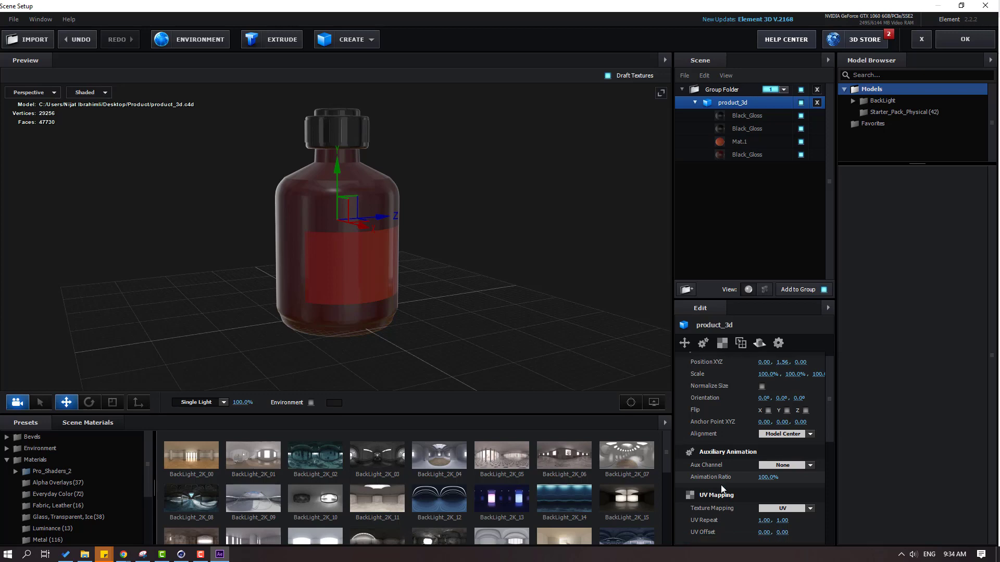
click(784, 483)
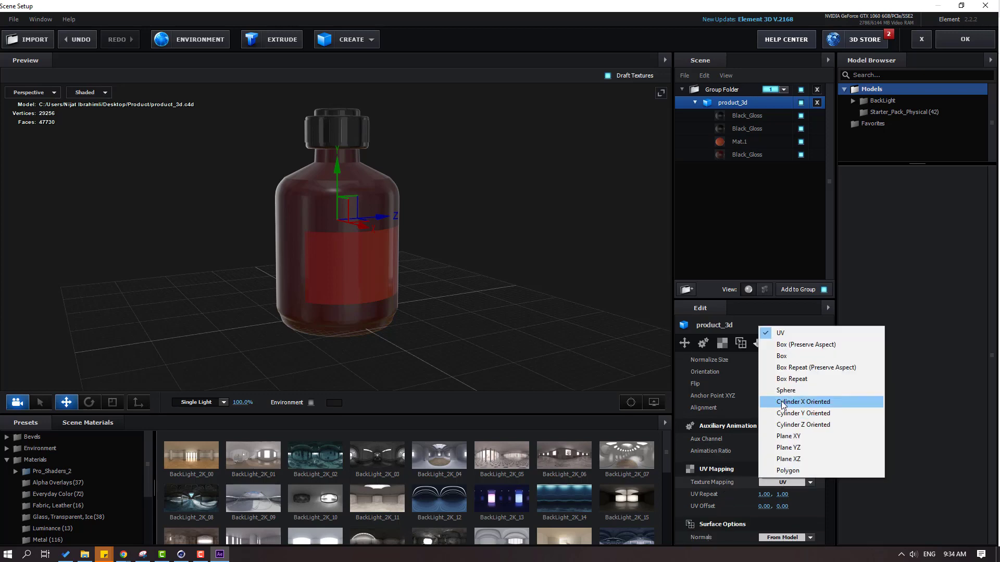
click(781, 356)
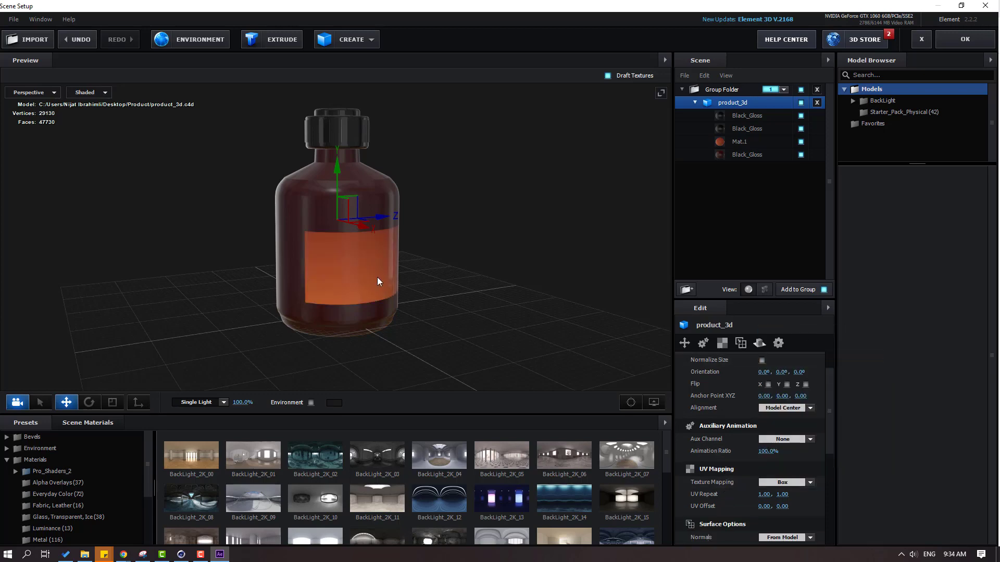
drag(377, 277, 430, 322)
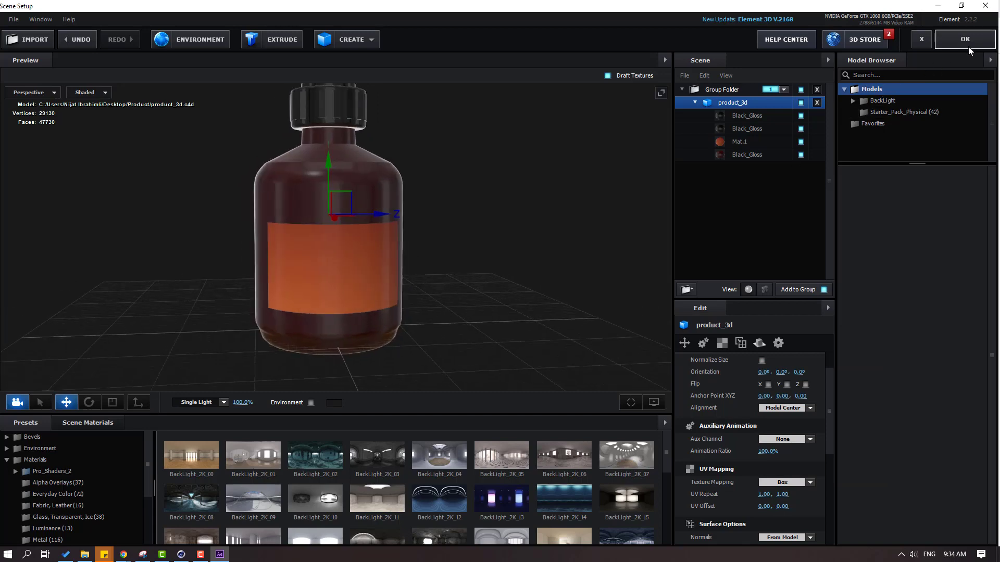
click(964, 39)
Step: Add a text layer reading "3D Product" above the BG layer in the Texture composition
click(87, 358)
click(148, 454)
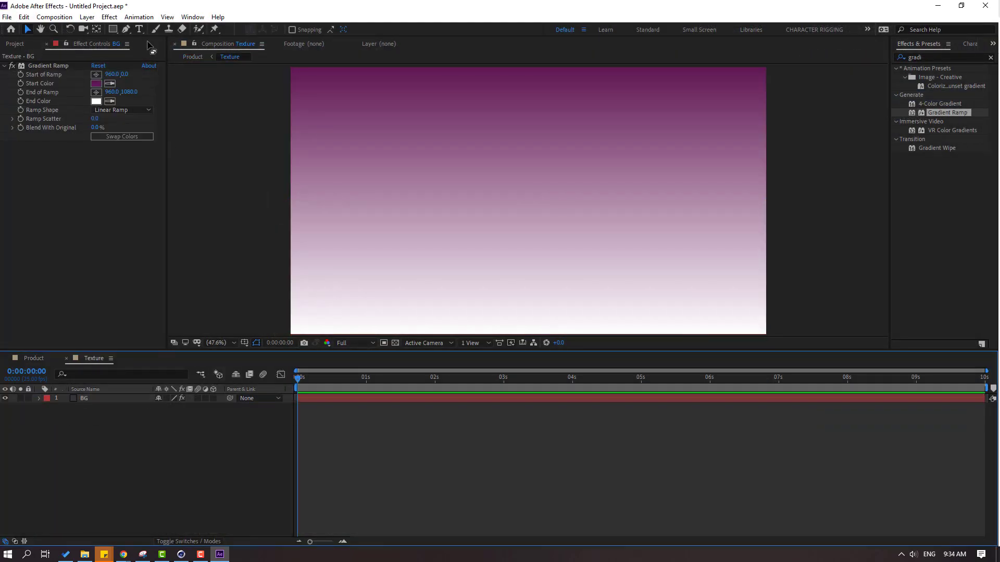
click(139, 31)
click(377, 208)
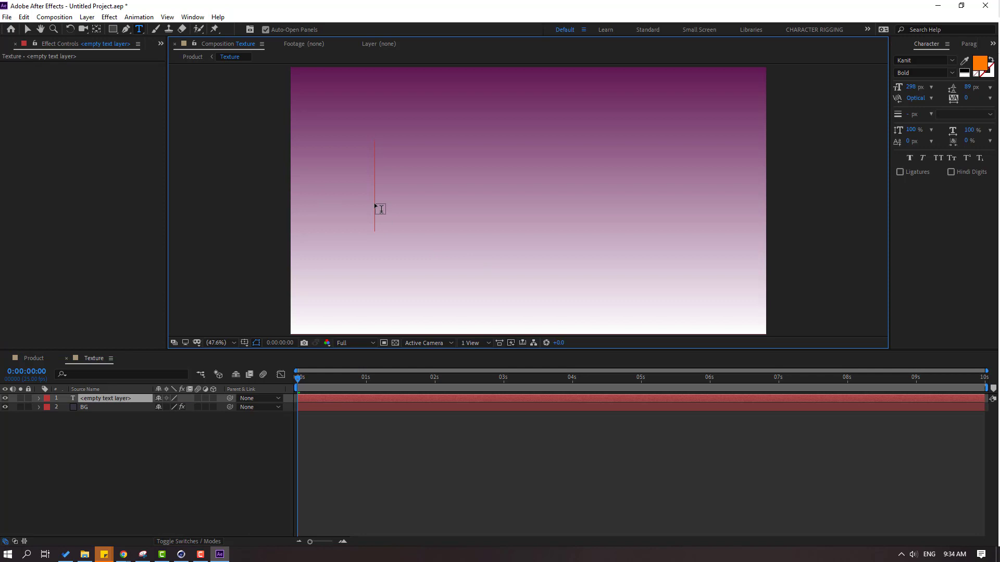
text(3D Product)
Step: Move the "3D Product" text to the middle of the Texture composition and change its fill to near-black
click(27, 30)
drag(416, 183, 545, 195)
click(980, 63)
click(951, 73)
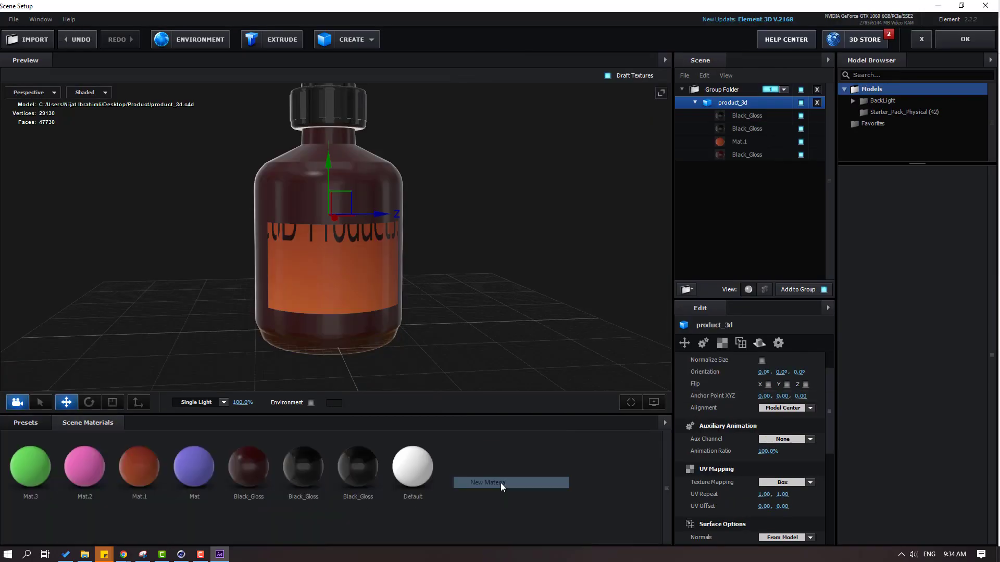
Step: Adjust the UV repeat and UV offset of Mat.1's diffuse texture so the "3D Product" title fits centered on the bottle label
click(741, 141)
mouse_move(694, 441)
mouse_down()
mouse_move(716, 441)
mouse_move(689, 453)
mouse_up()
drag(715, 453, 725, 441)
drag(712, 441, 732, 441)
drag(716, 452, 739, 441)
mouse_move(715, 452)
mouse_down()
mouse_move(703, 453)
mouse_move(728, 441)
mouse_up()
drag(715, 453, 707, 452)
drag(712, 441, 698, 442)
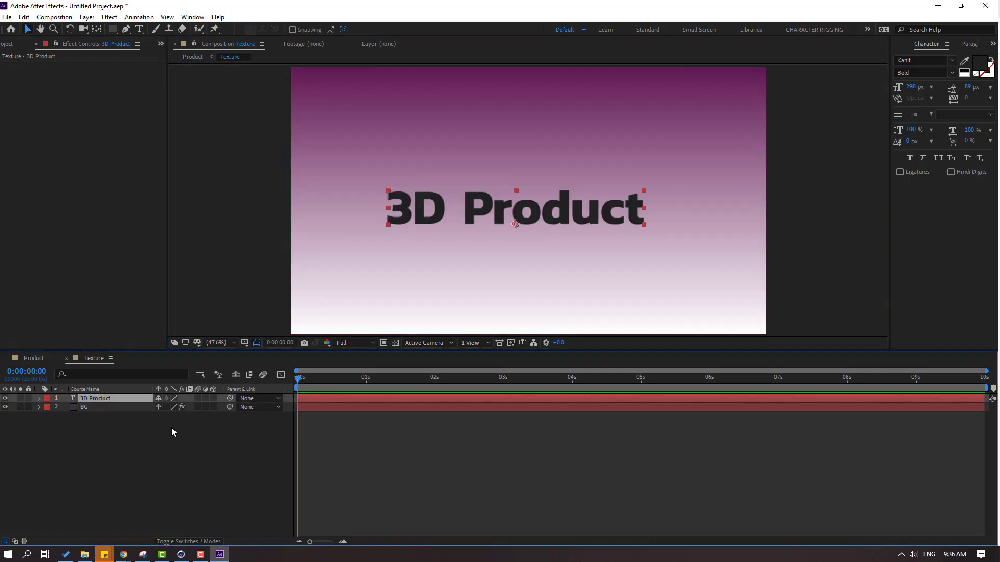
Step: Add "welcome to youtube channel" text in Kanit Light at 147 px around the title and open the BG gradient's end color
text(welcome to youtube channel)
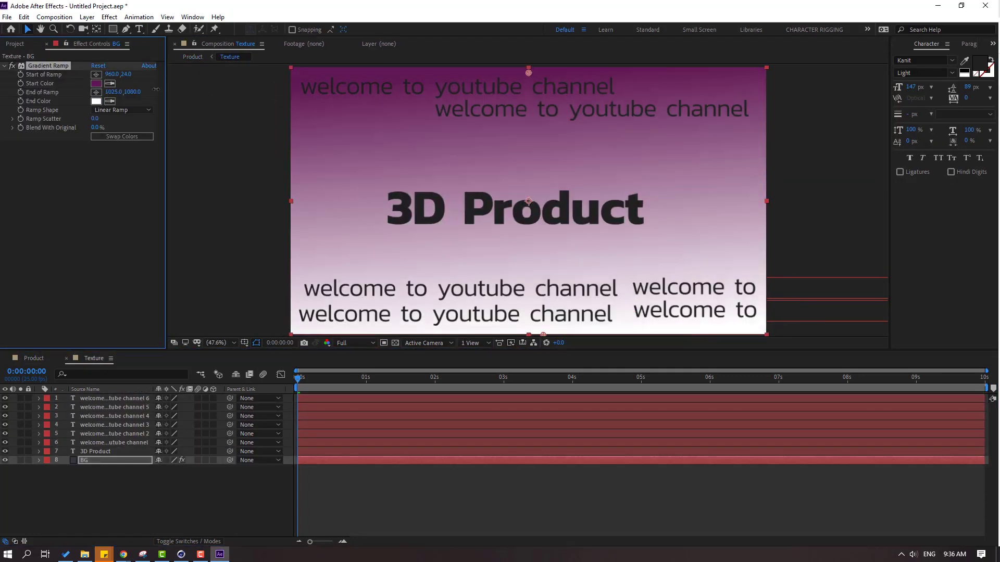
click(96, 101)
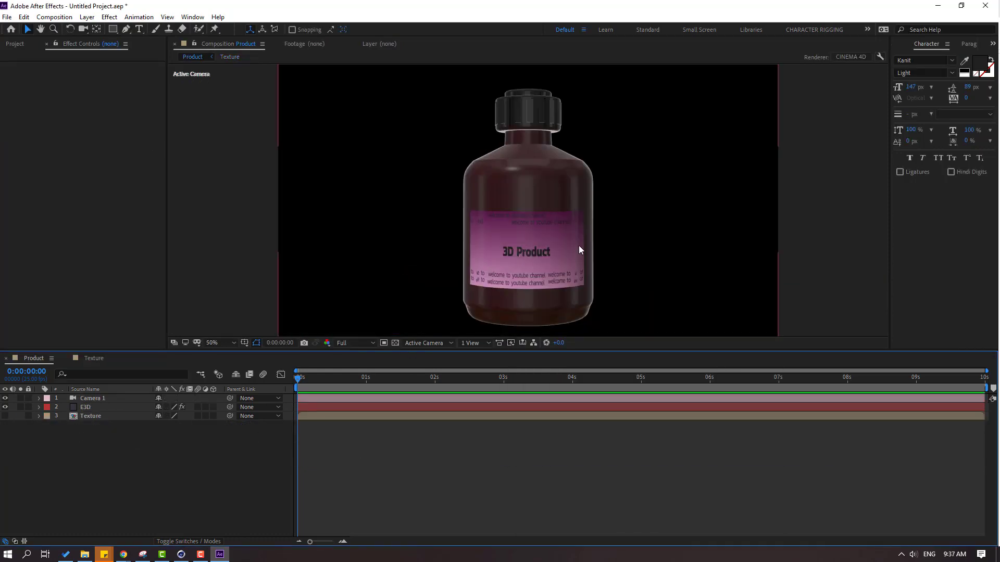
key(c)
drag(571, 234, 554, 216)
key(v)
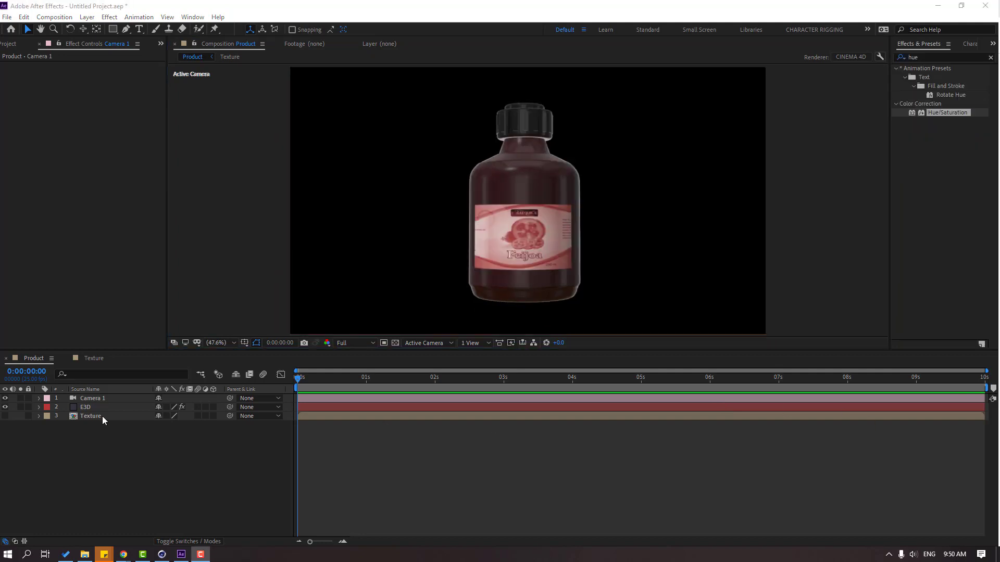
Step: Enable ambient occlusion for the E3D layer and set its added lighting to Single Light after trying Cinema
click(122, 224)
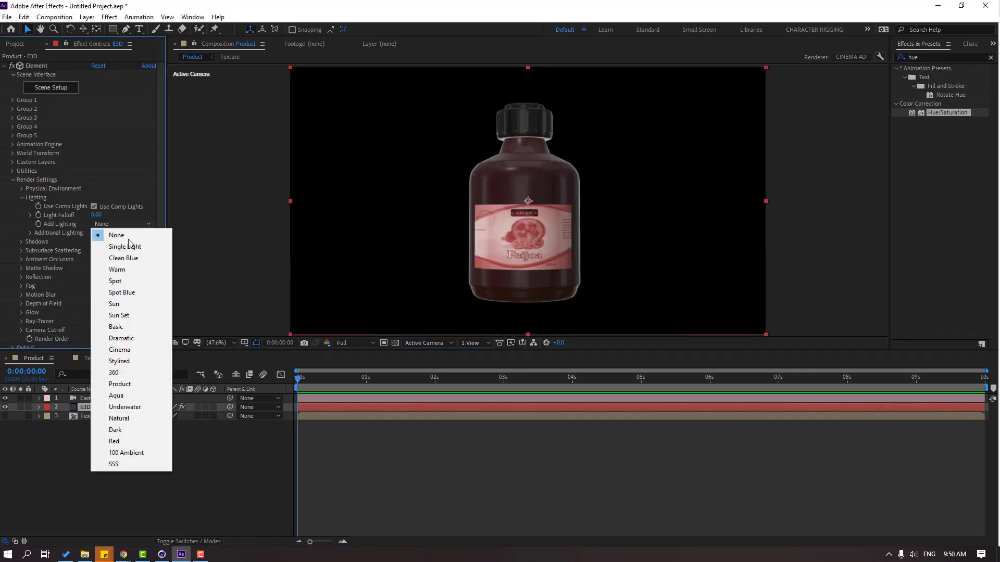
click(122, 353)
click(22, 258)
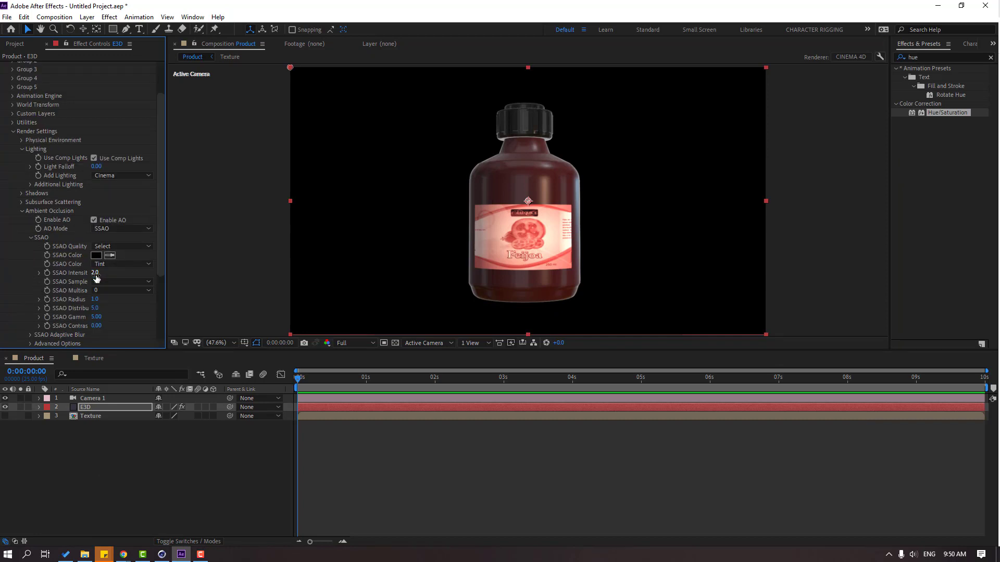
click(22, 212)
click(114, 211)
click(85, 408)
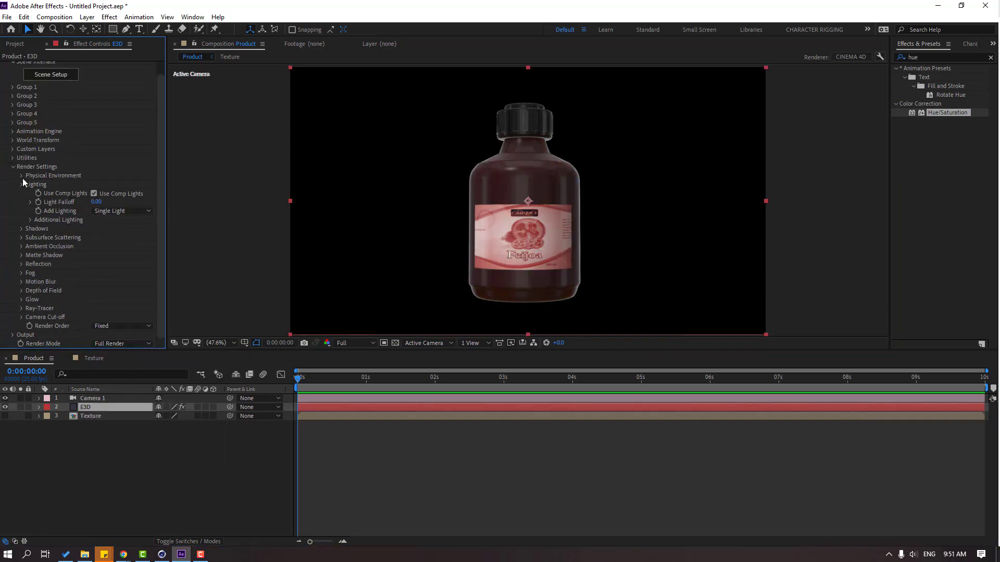
click(22, 184)
click(22, 188)
click(94, 242)
click(93, 243)
Step: Create a solid named BG below the other layers of the Product composition and apply Gradient Ramp to it
key(ctrl+y)
text(BG)
key(Return)
drag(920, 57, 892, 72)
text(gradi)
double_click(947, 113)
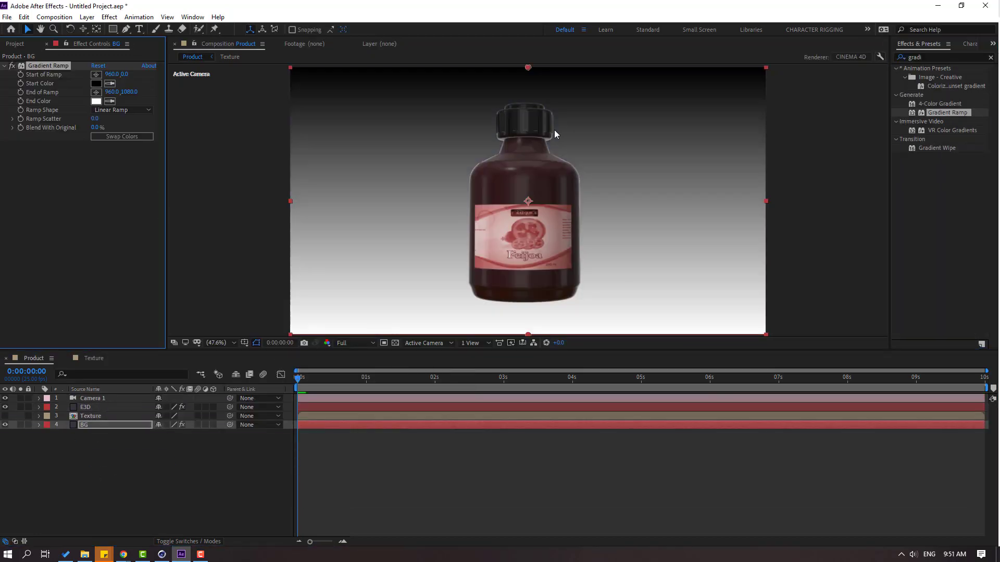
Step: Set the BG gradient to Radial Ramp with a dark red start color and a near-black end color
click(121, 110)
click(120, 131)
click(96, 101)
drag(587, 488, 556, 465)
click(747, 394)
click(96, 83)
click(748, 395)
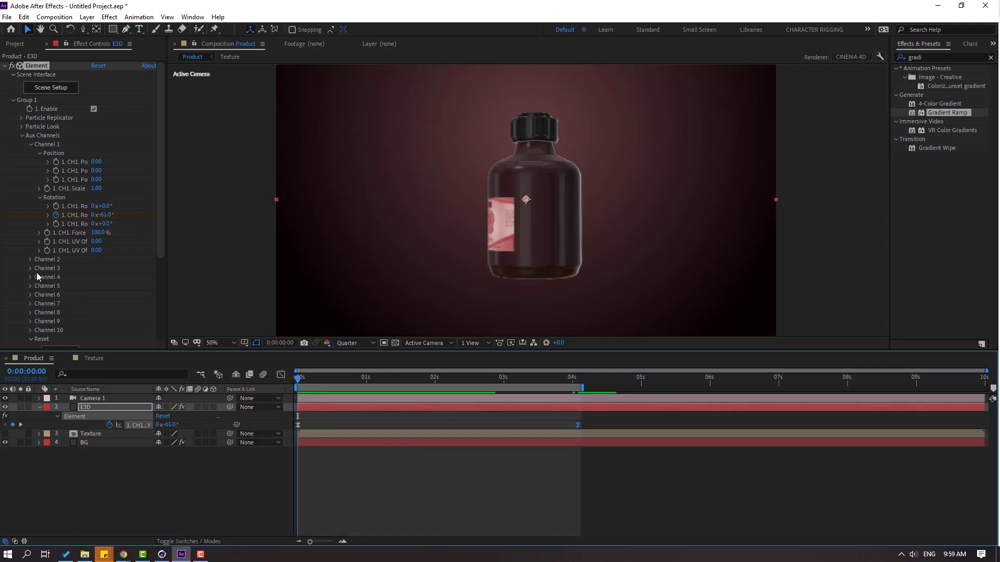
Step: Start keyframing the Channel 1 scale of the E3D layer's Element effect at 0:00:00:00
click(47, 189)
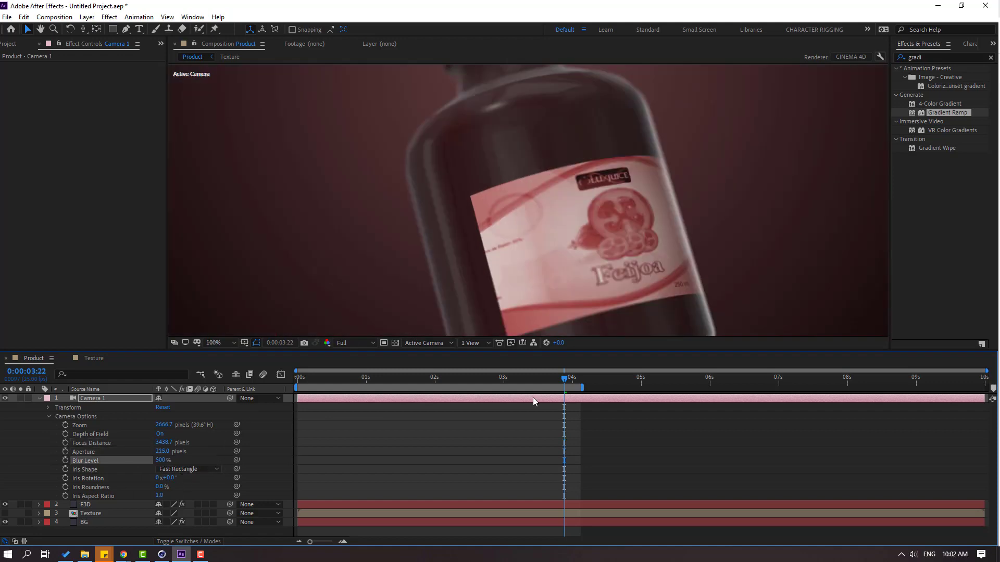
Step: Keyframe Camera 1's focus distance at the start and at 0:00:04:02, using 3392.7 pixels for the second keyframe
mouse_move(563, 379)
mouse_down()
mouse_move(345, 381)
mouse_move(566, 380)
mouse_up()
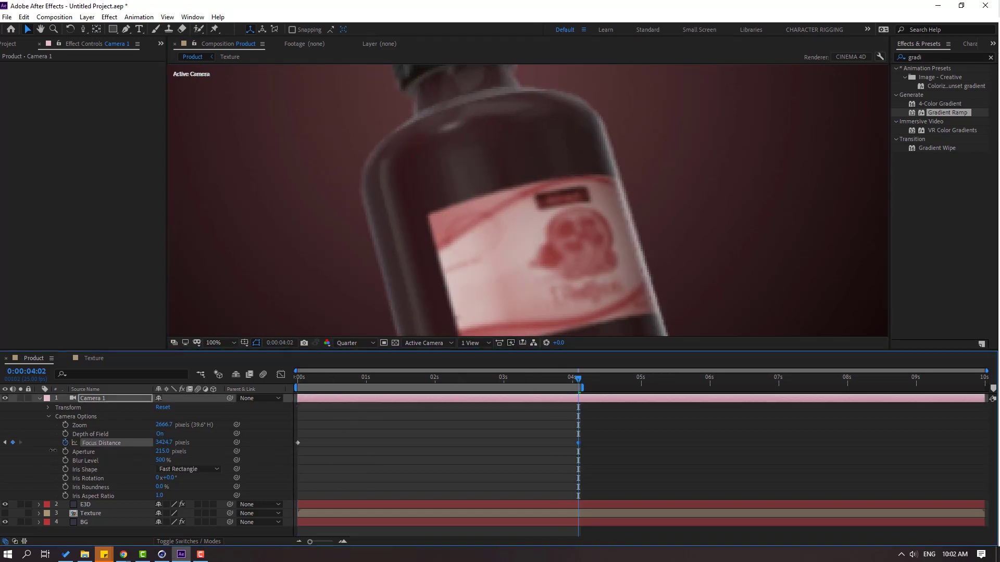
click(380, 386)
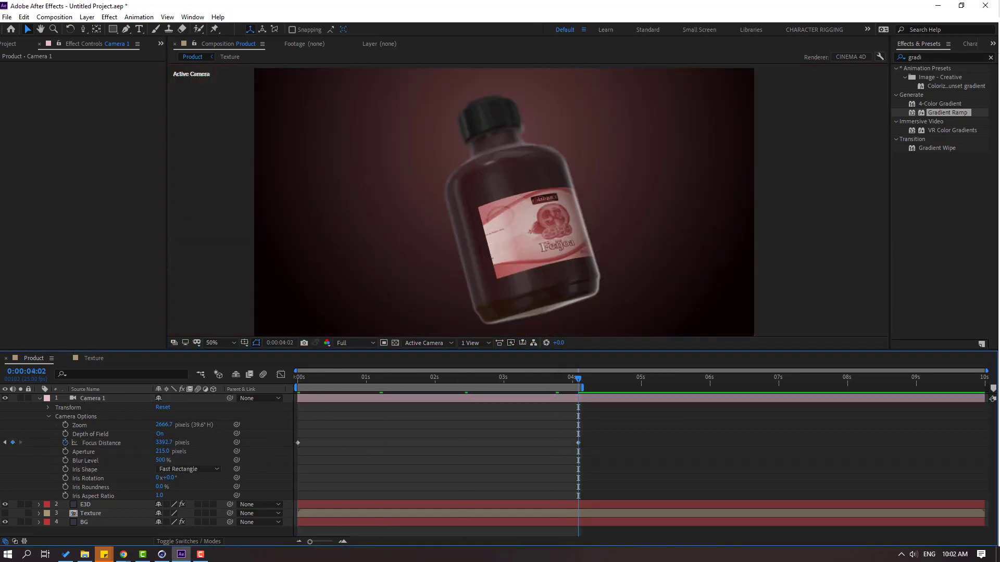